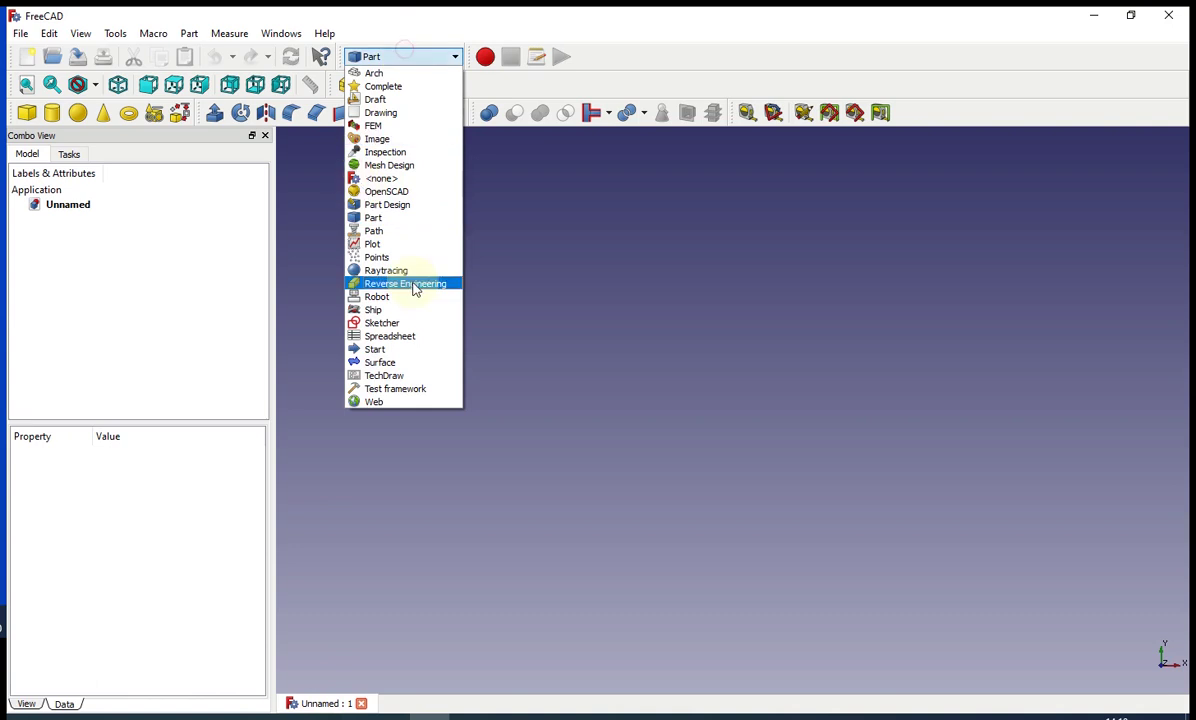
Switch to the Sketcher workbench and create a new sketch on the XY plane
click(352, 322)
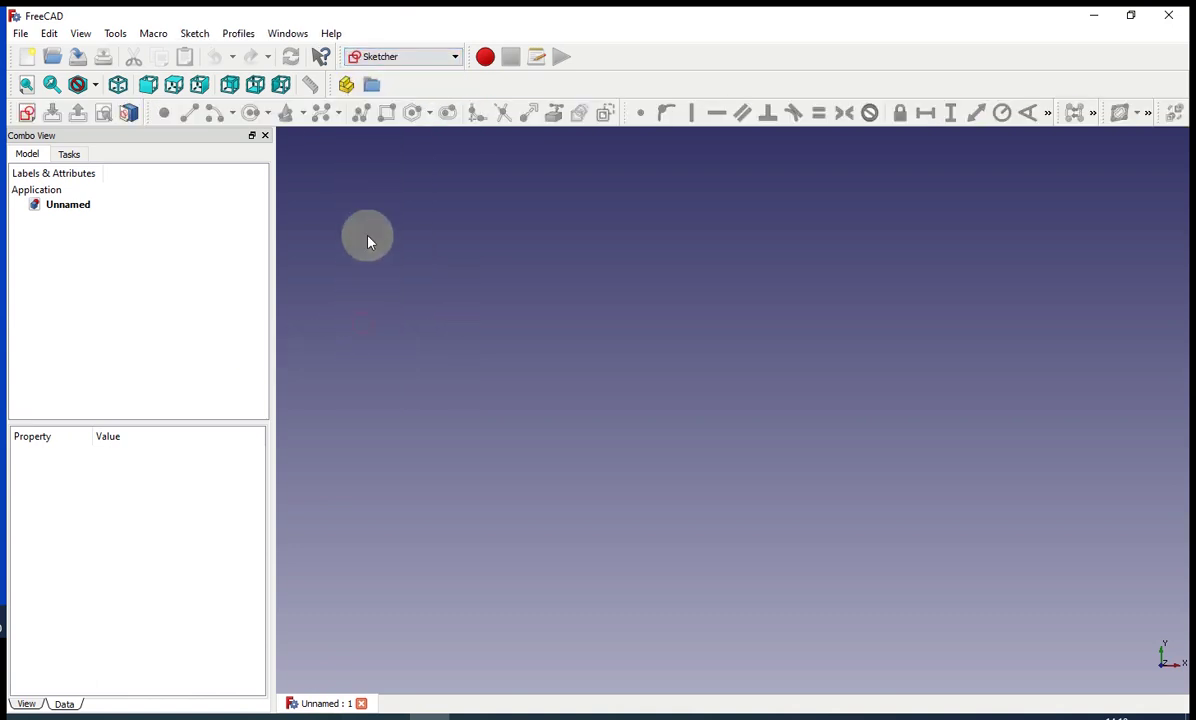
click(27, 112)
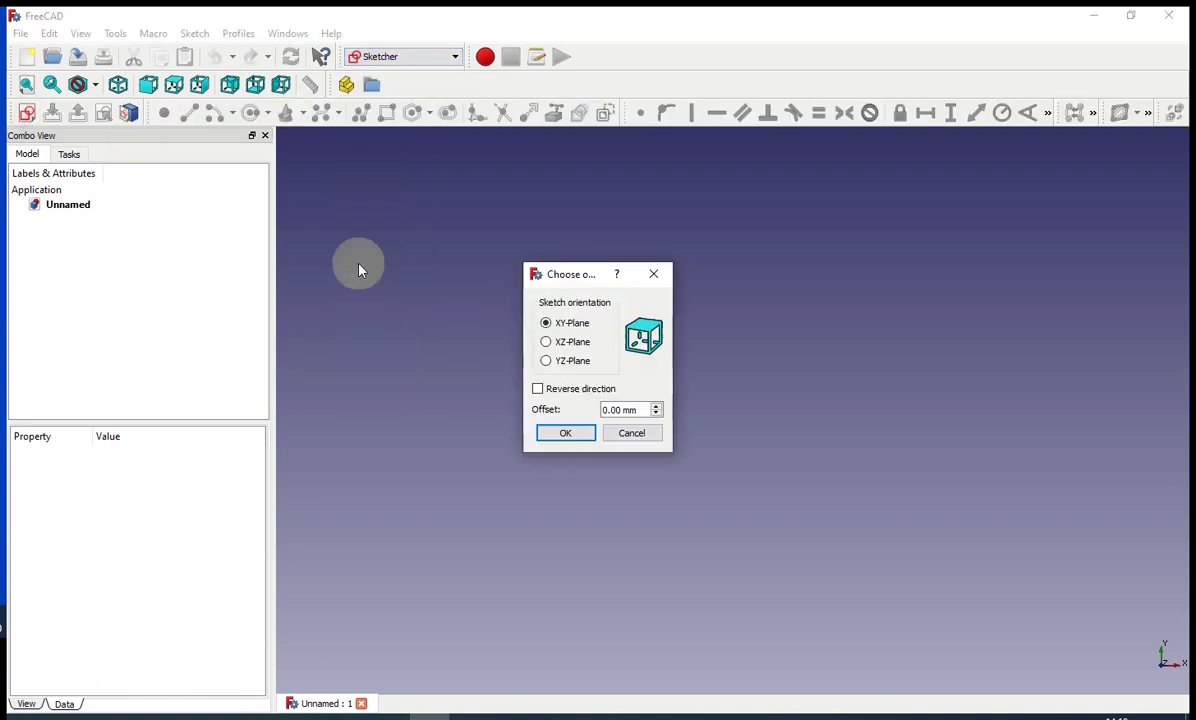
click(563, 440)
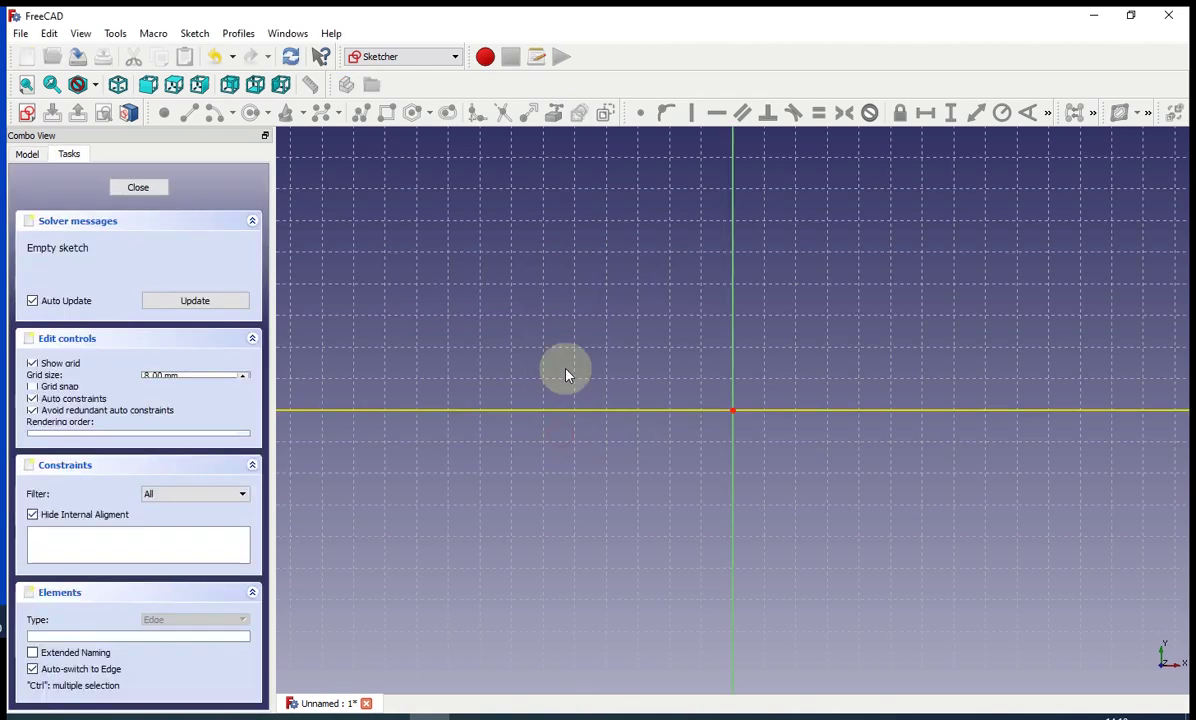
click(214, 112)
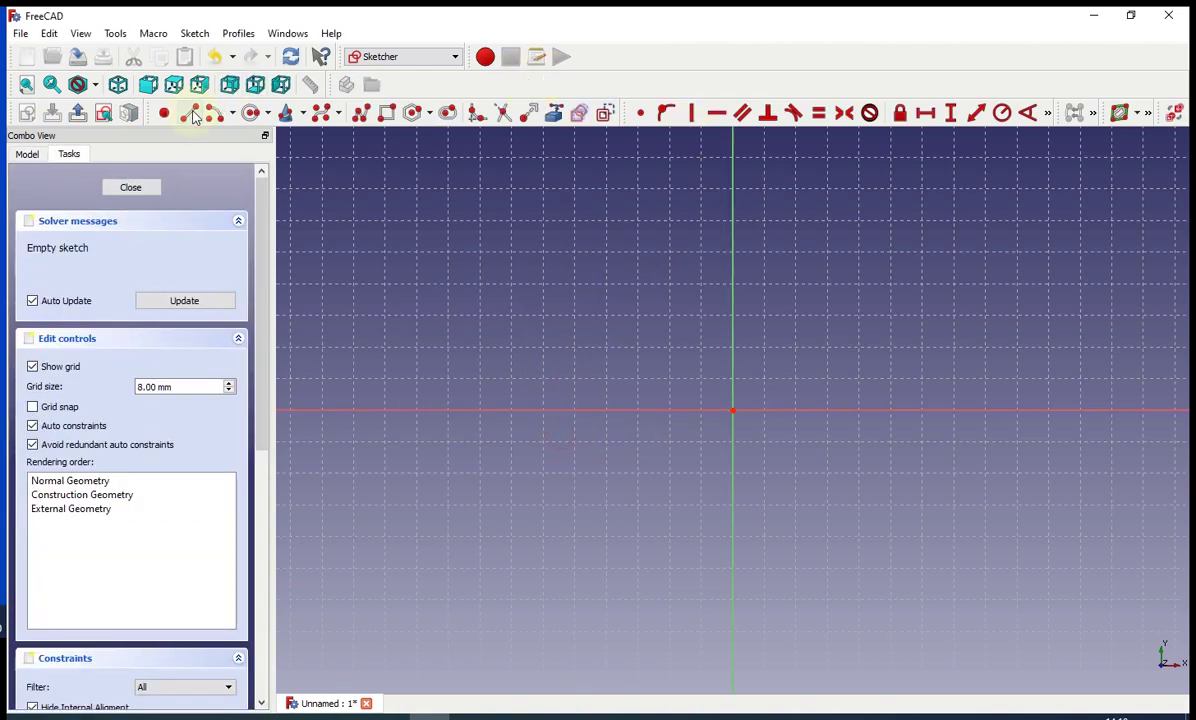
click(656, 432)
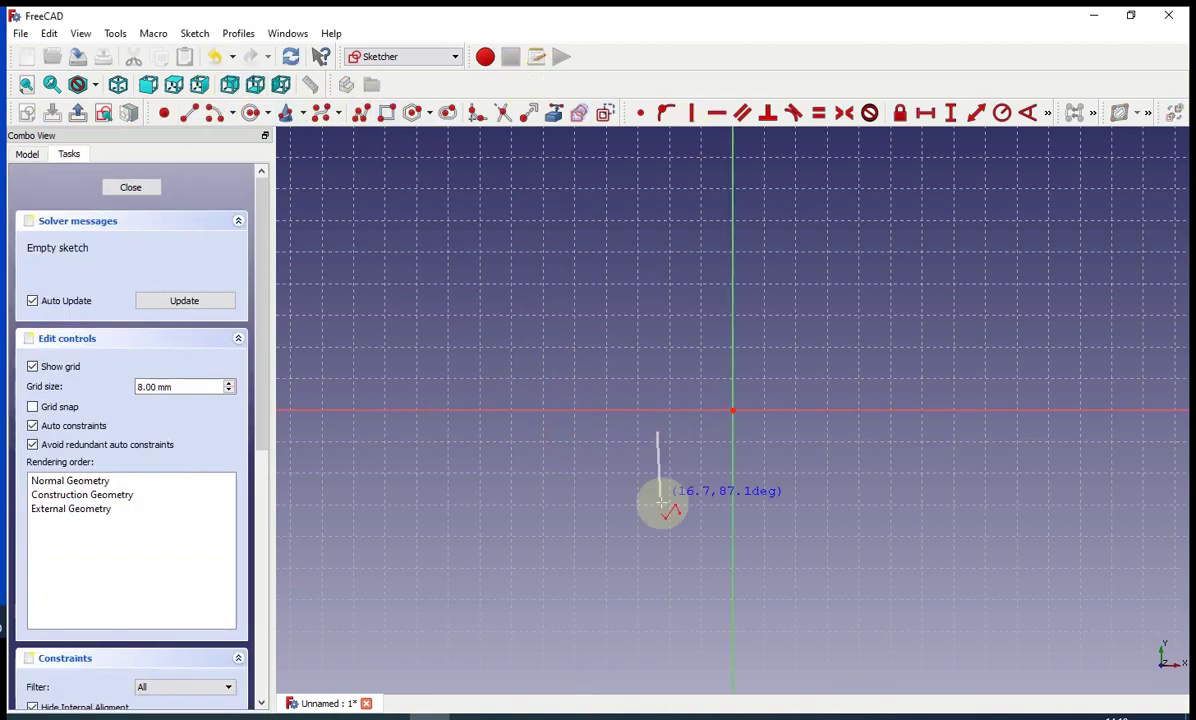
click(656, 552)
click(818, 448)
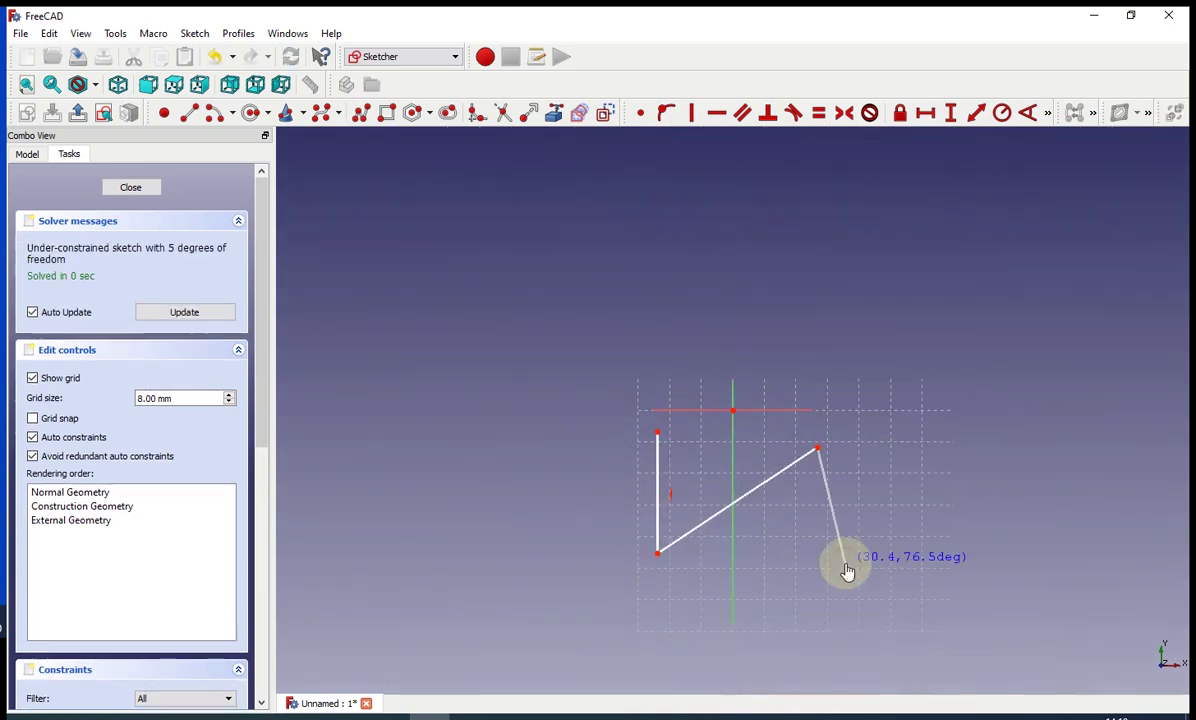
click(845, 563)
click(581, 491)
click(901, 428)
click(877, 512)
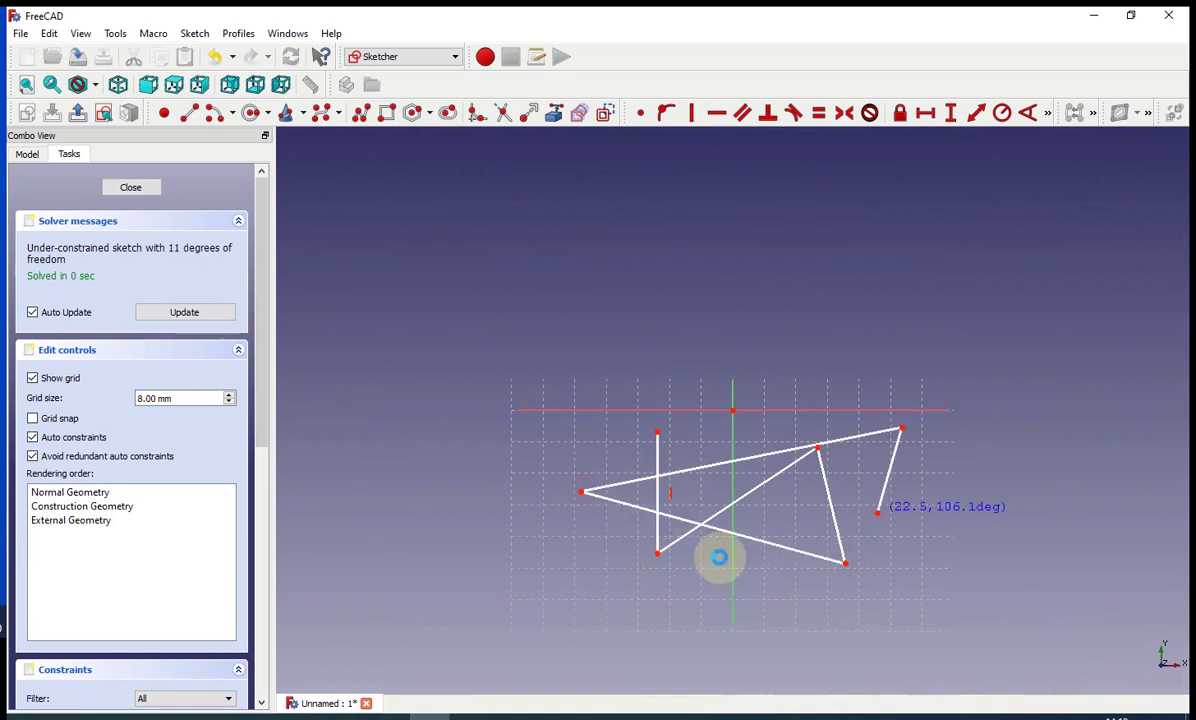
click(719, 557)
click(577, 497)
click(656, 432)
click(706, 391)
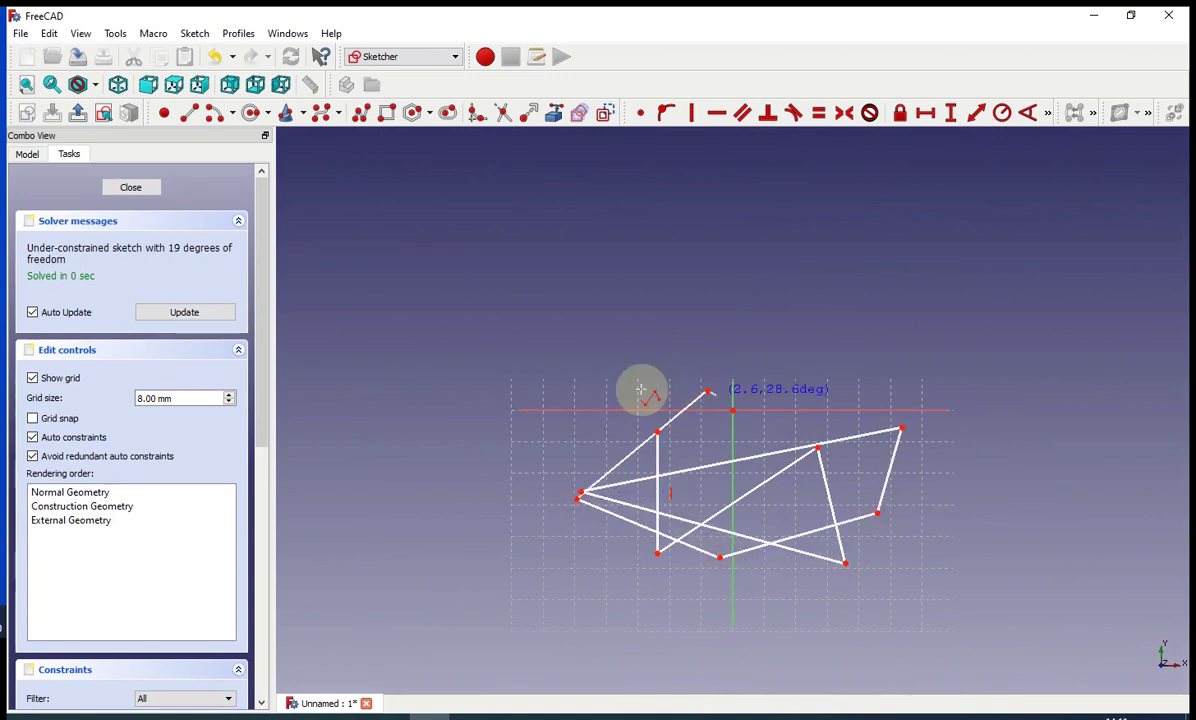
right_click(571, 360)
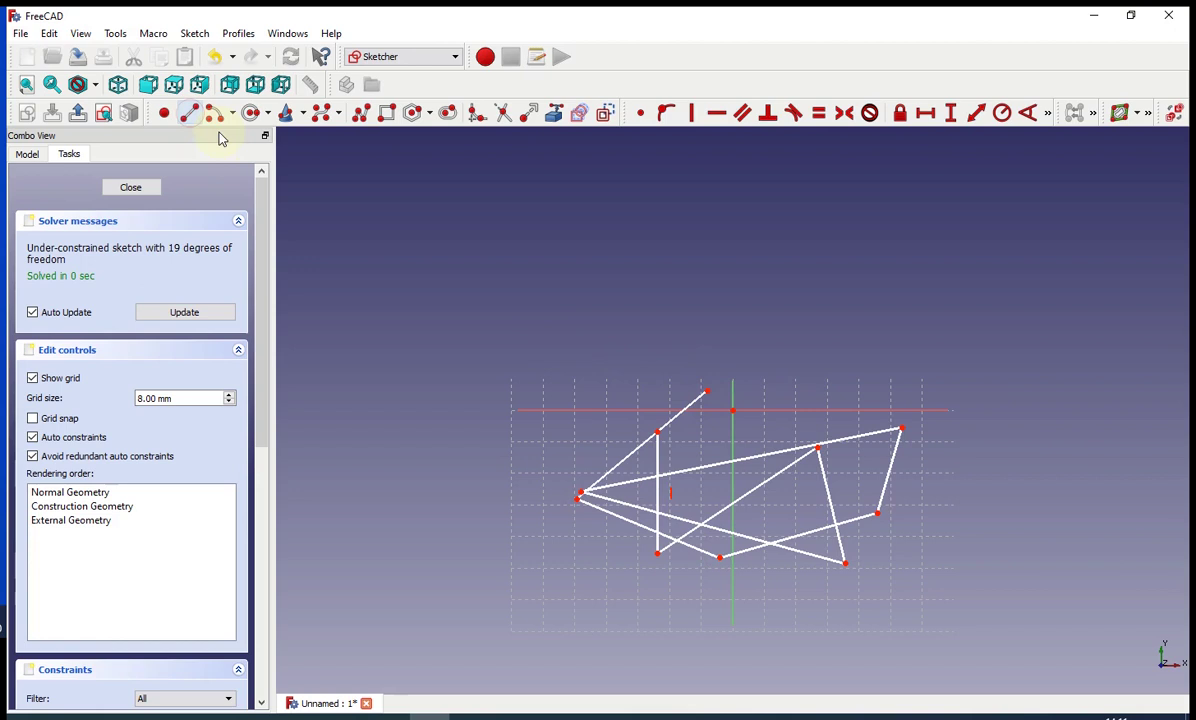
click(189, 112)
click(462, 317)
click(740, 285)
click(786, 348)
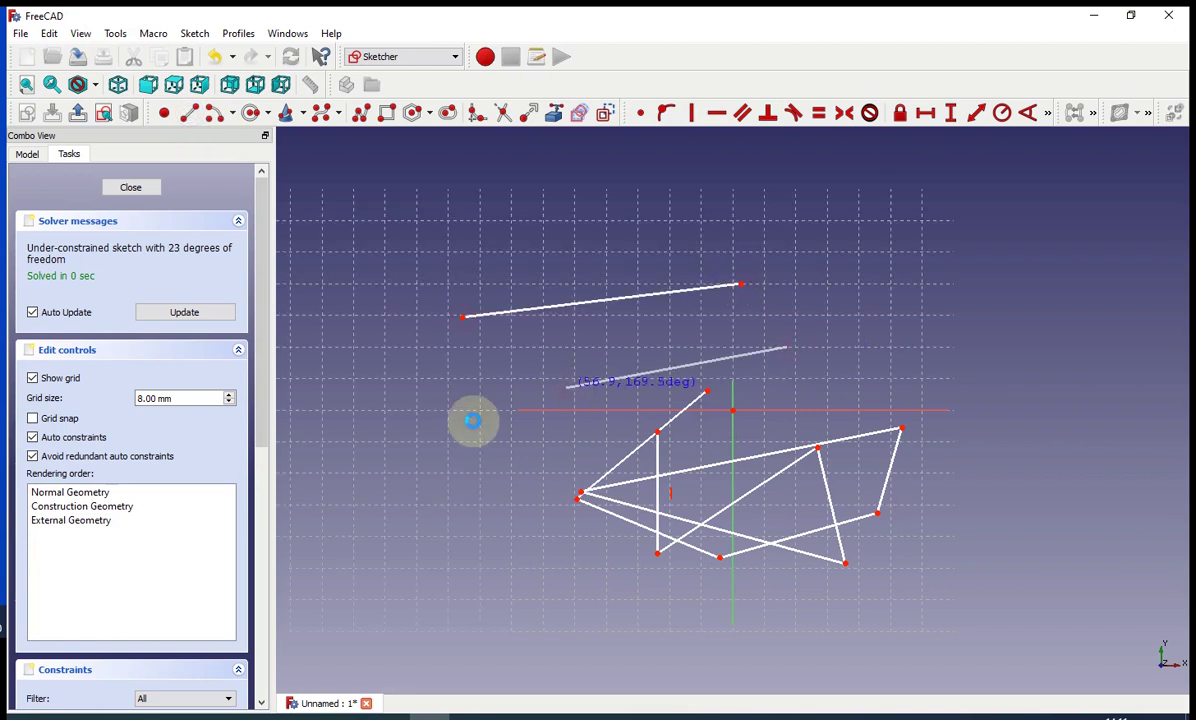
click(567, 387)
click(490, 451)
click(623, 183)
click(877, 258)
click(921, 373)
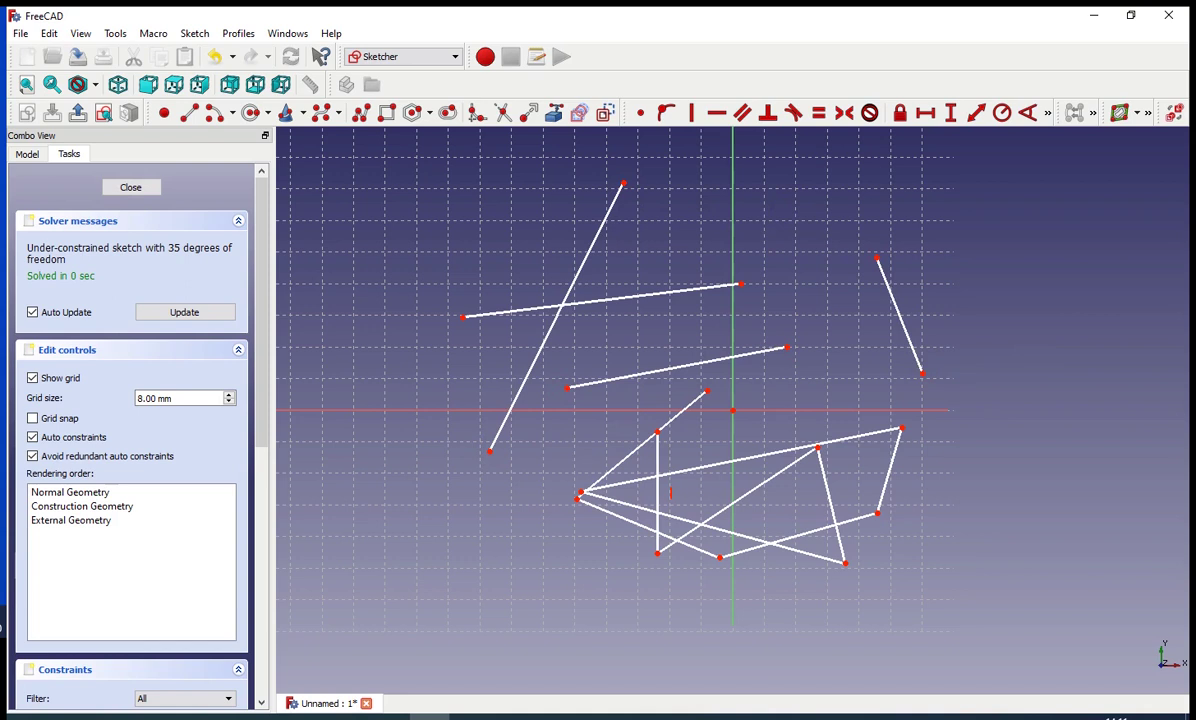
key(ctrl+z)
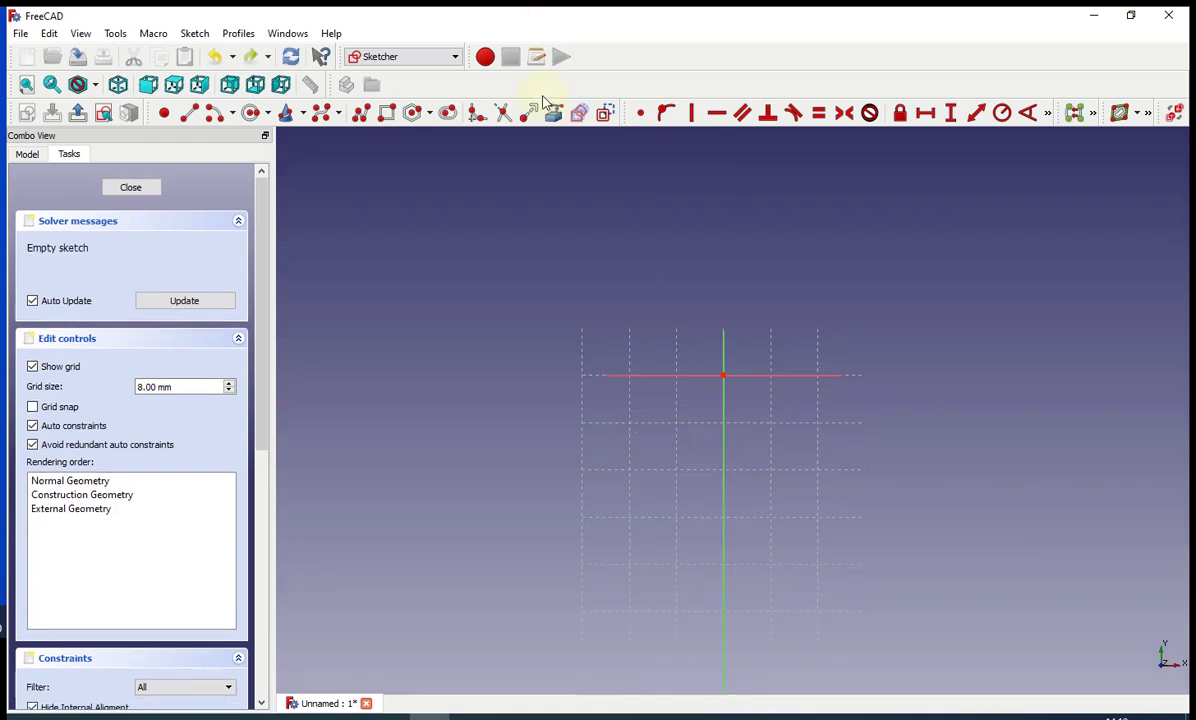
Draw a U-shaped polyline below the origin, open toward the horizontal axis, about 12 mm wide with vertical sides and a horizontal base
click(361, 112)
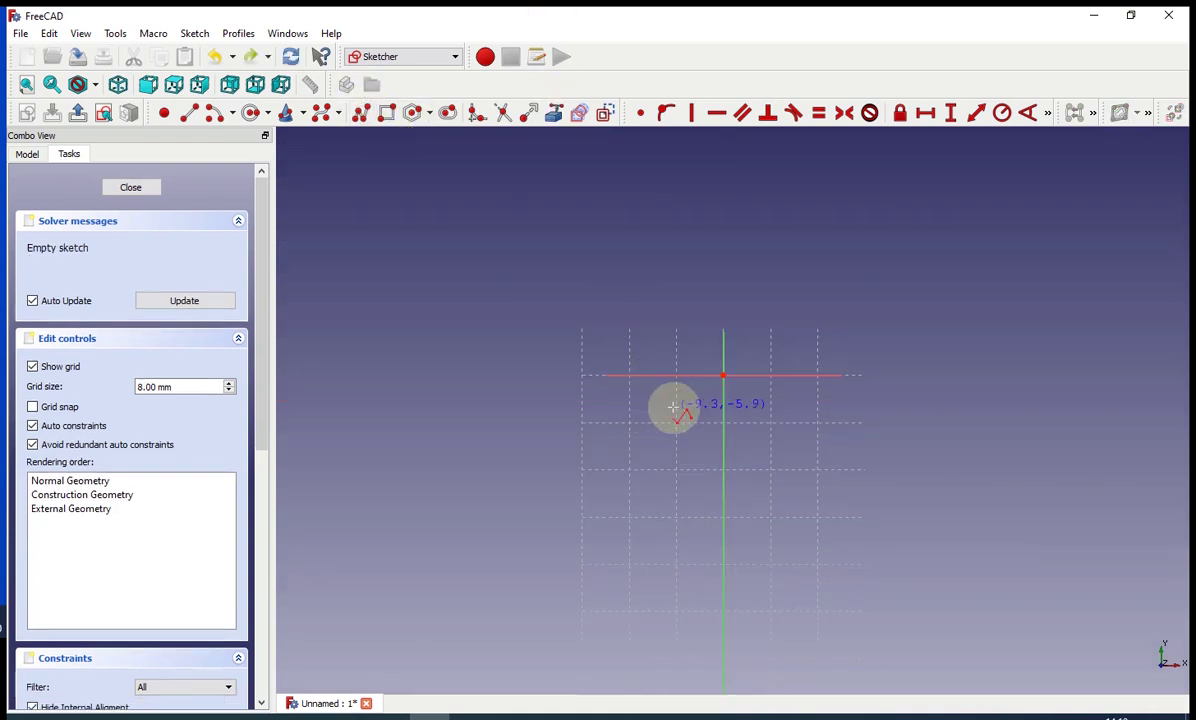
click(678, 406)
click(679, 548)
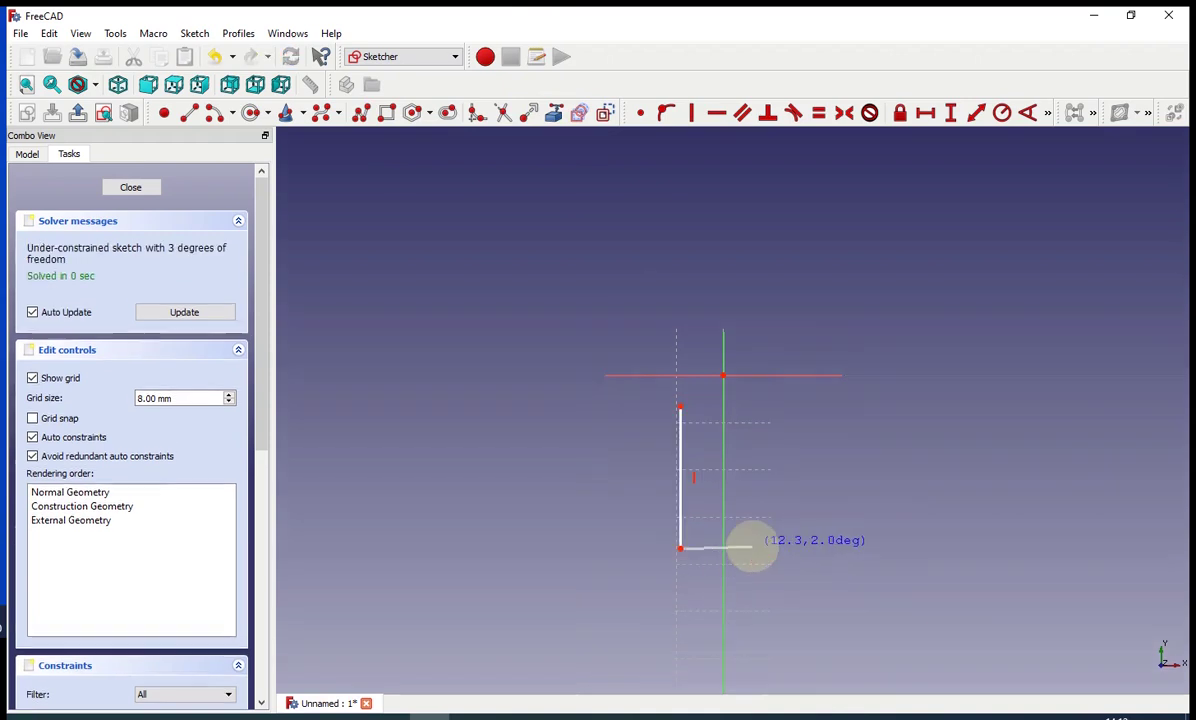
click(752, 548)
click(752, 409)
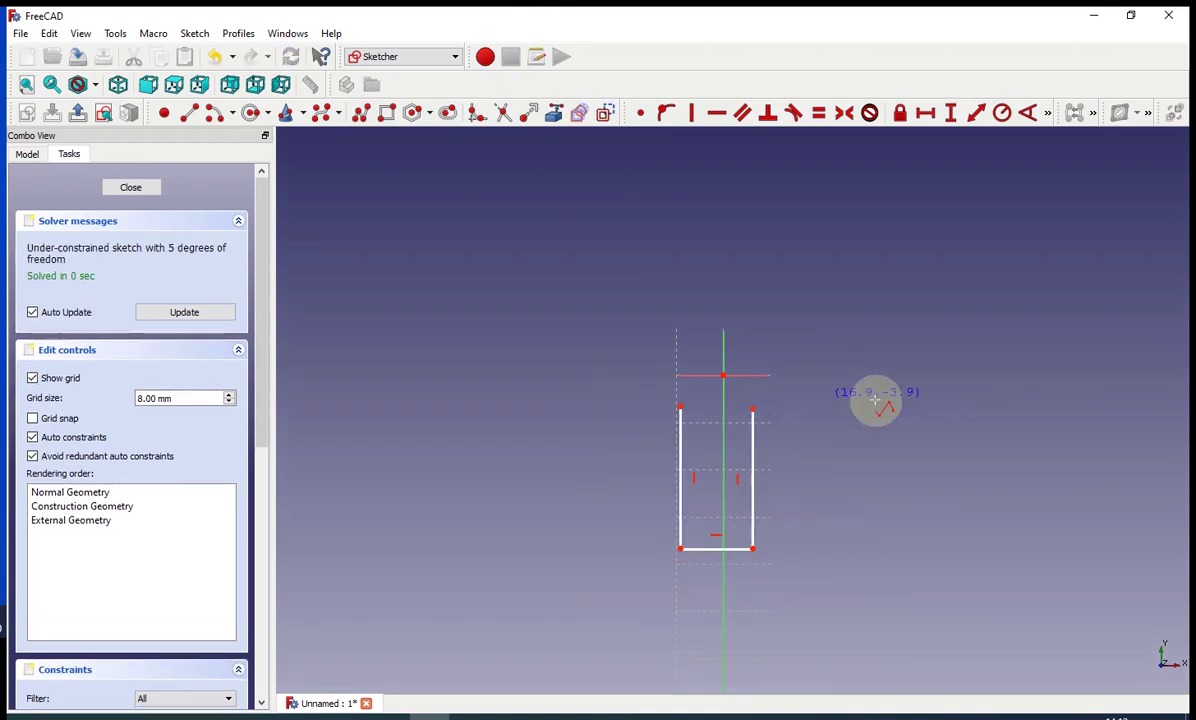
Draw a three-sided polyline to the right of the origin, open toward it, with two horizontal sides and a short end about 9 mm long
click(960, 405)
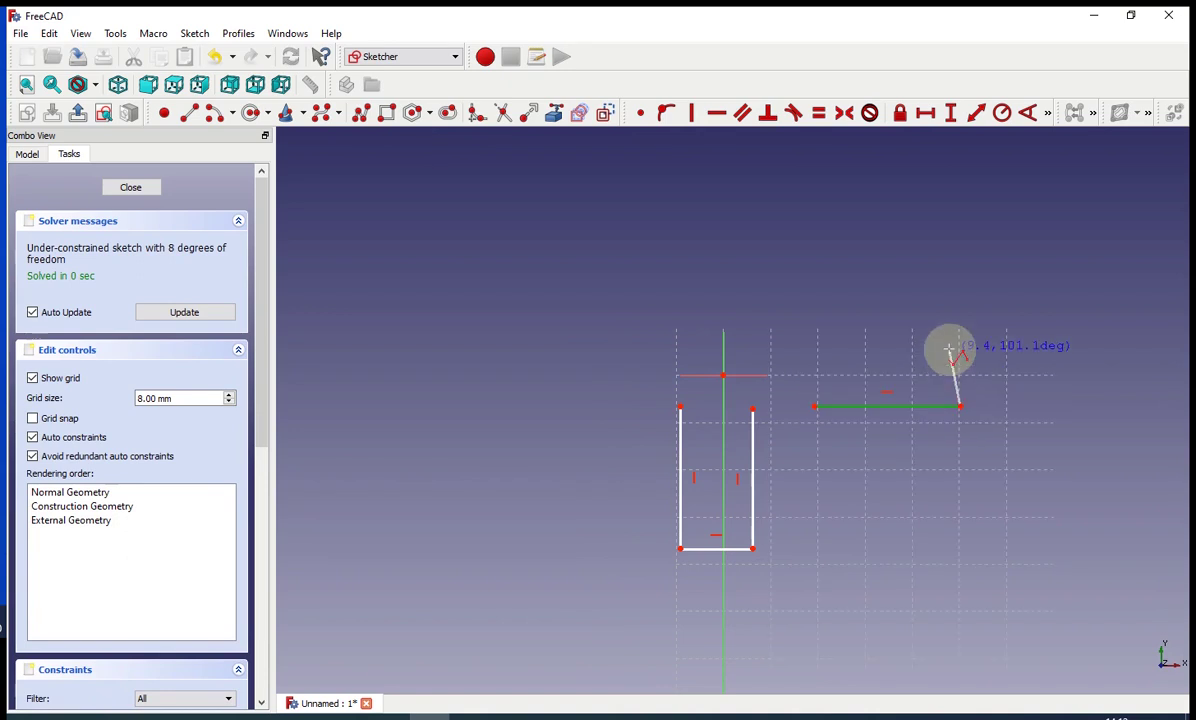
click(950, 348)
click(803, 348)
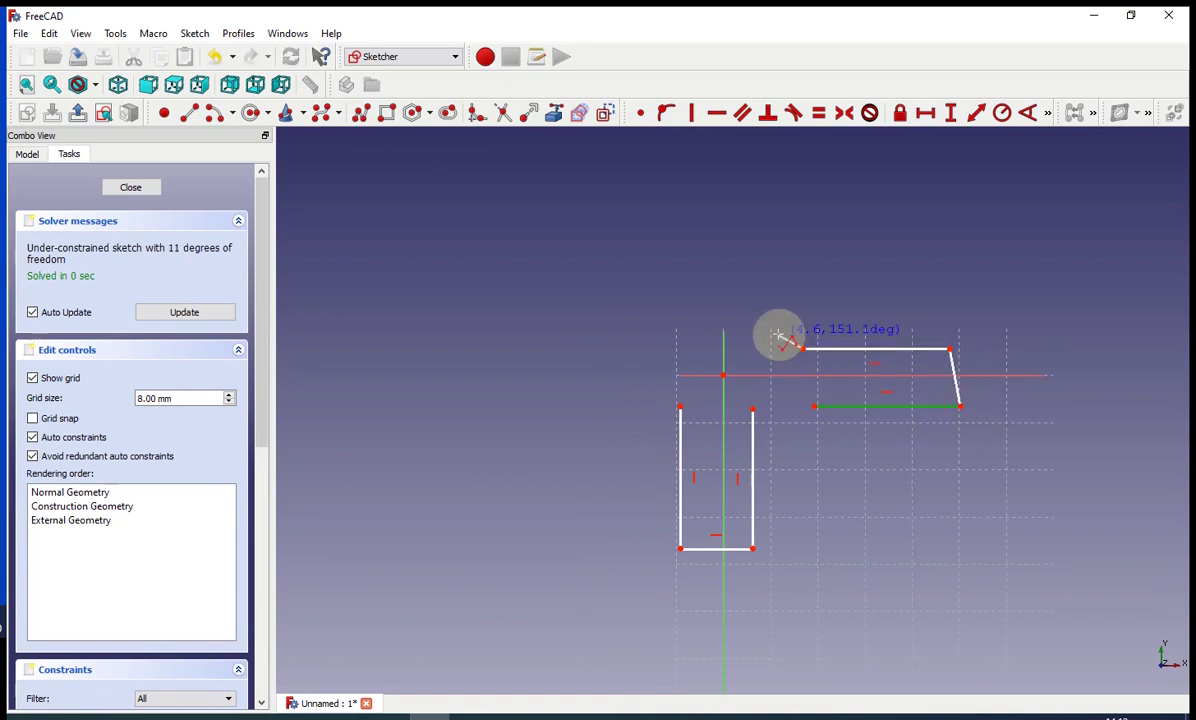
Draw a three-sided polyline above the origin, open toward it, with sides about 18 mm long and a horizontal end
click(760, 330)
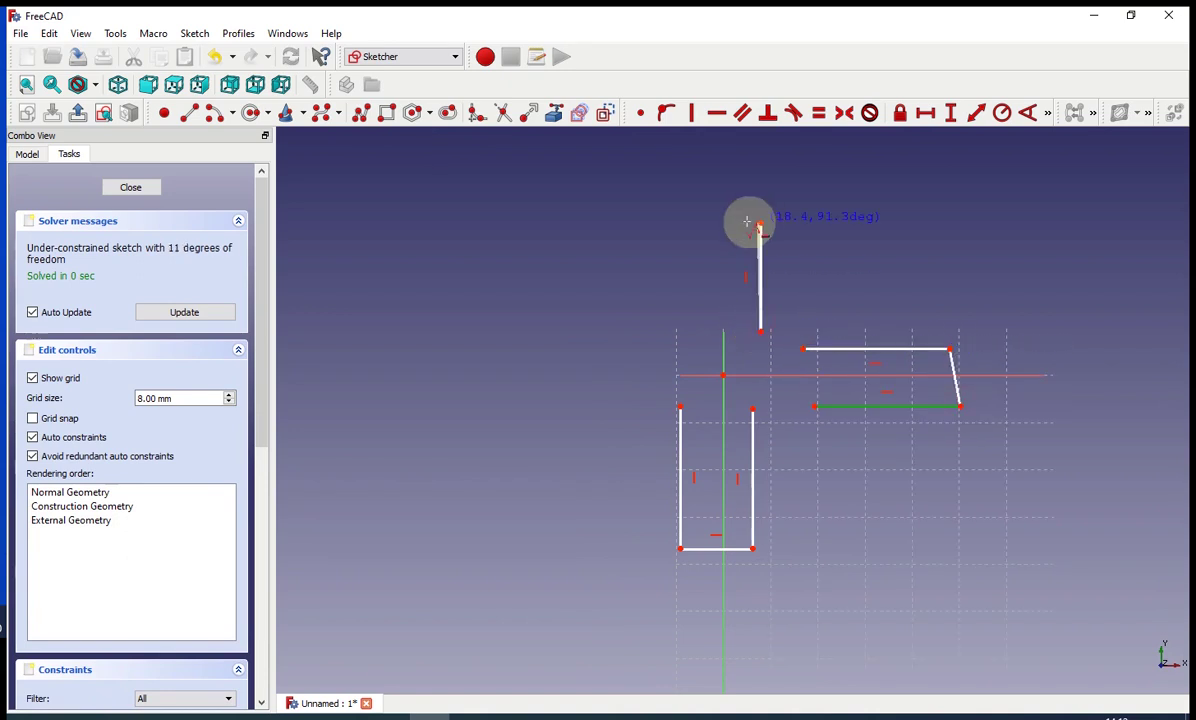
click(756, 223)
click(685, 223)
click(679, 330)
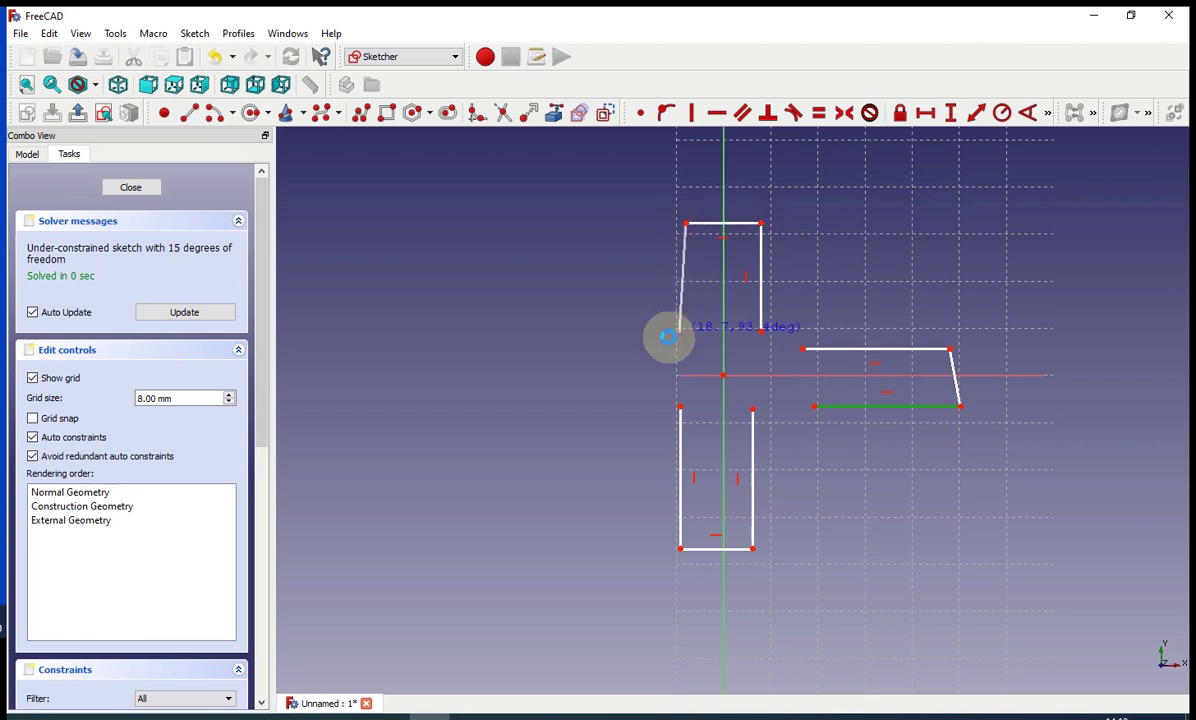
Draw a three-sided polyline to the left of the origin, open toward it, with a horizontal upper side about 18 mm long
click(607, 337)
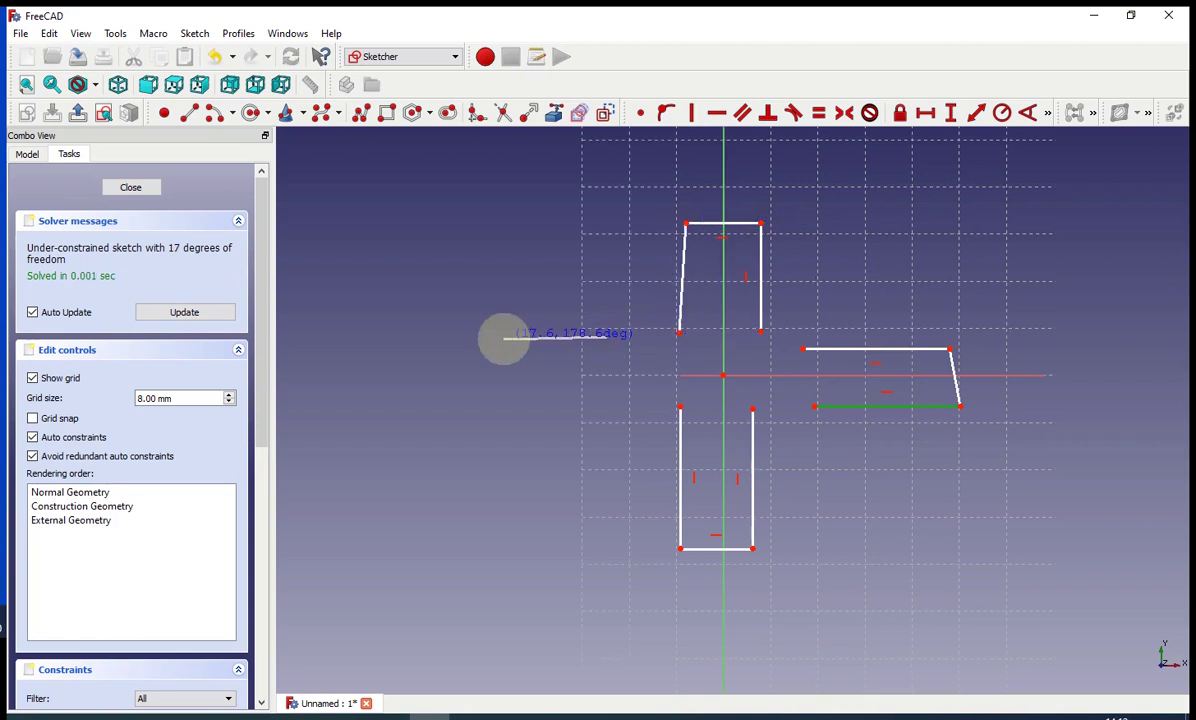
click(504, 337)
click(499, 399)
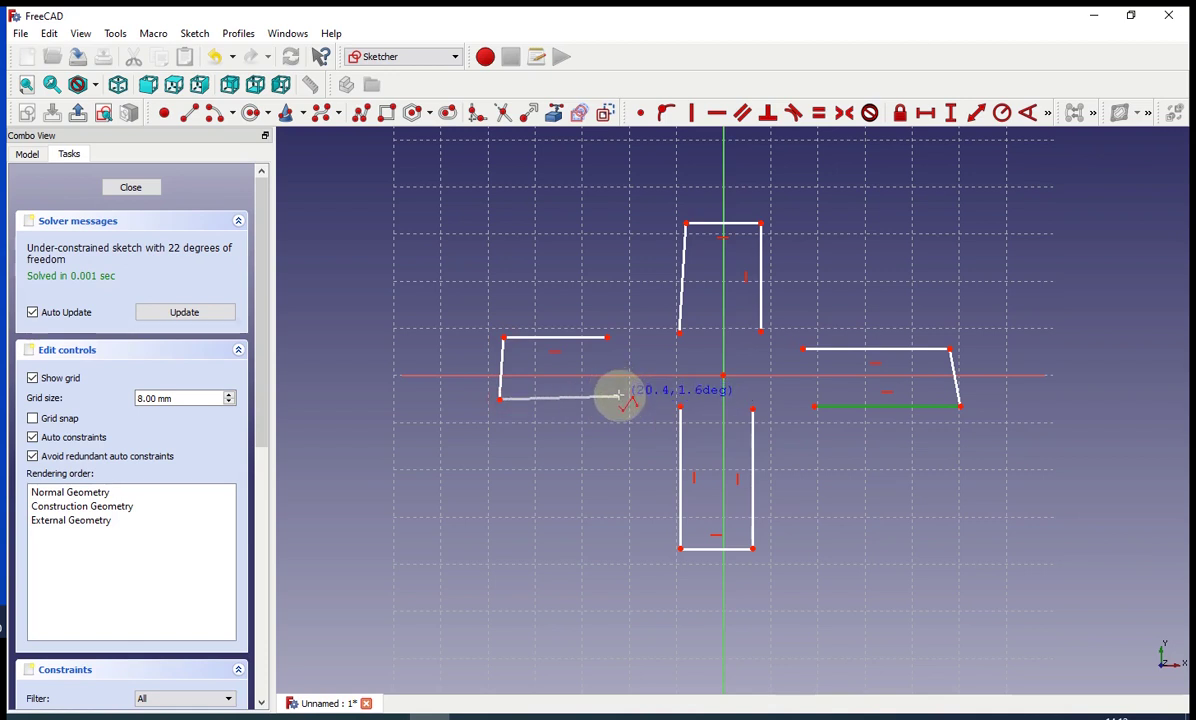
right_click(620, 399)
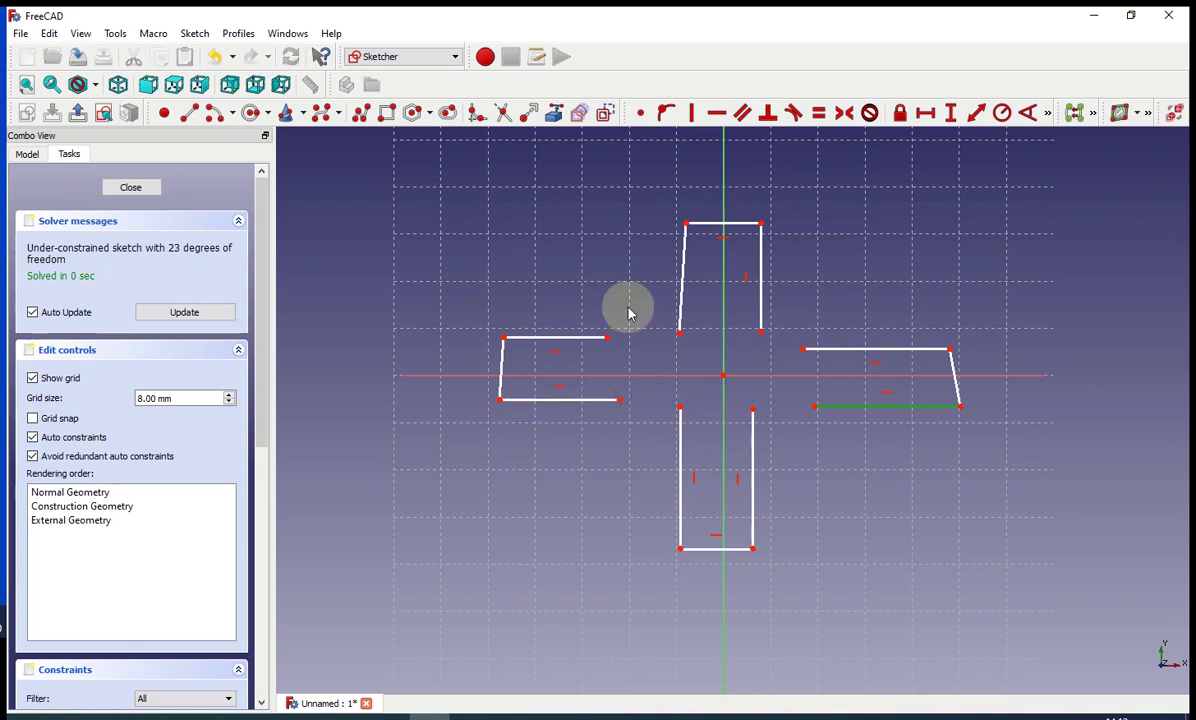
Constrain the left arm's end line, the upper arm's left side and the right arm's end line to vertical
click(691, 112)
click(680, 305)
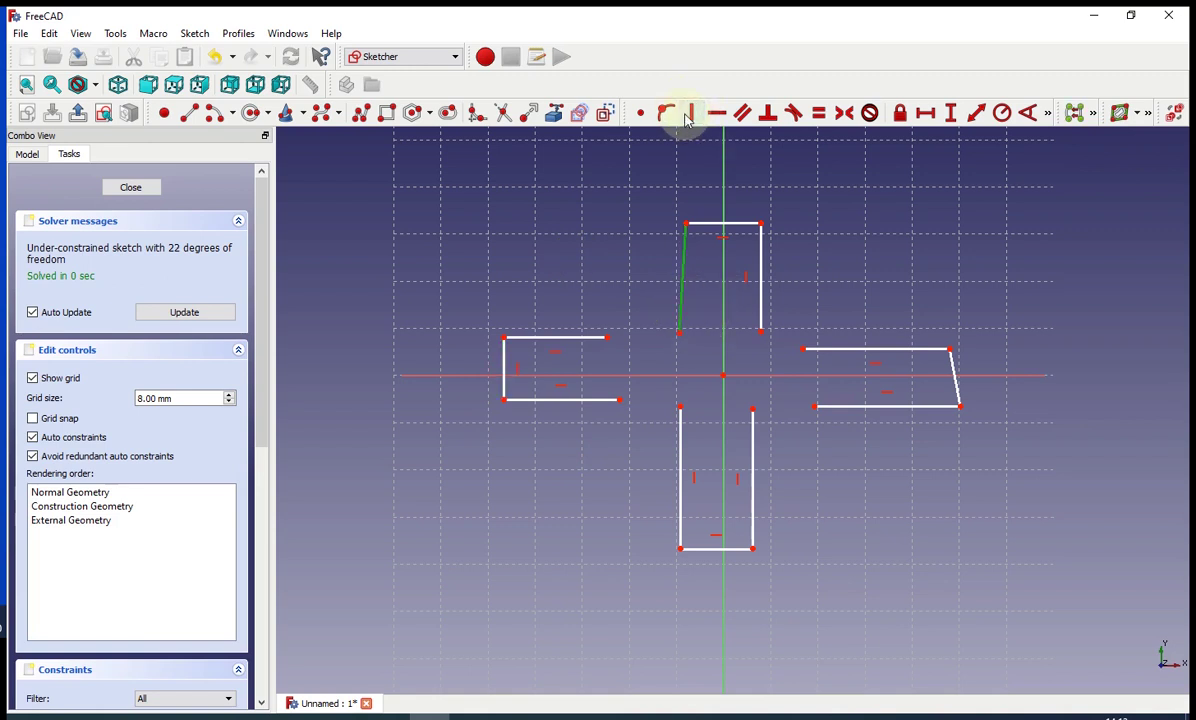
click(691, 112)
click(955, 388)
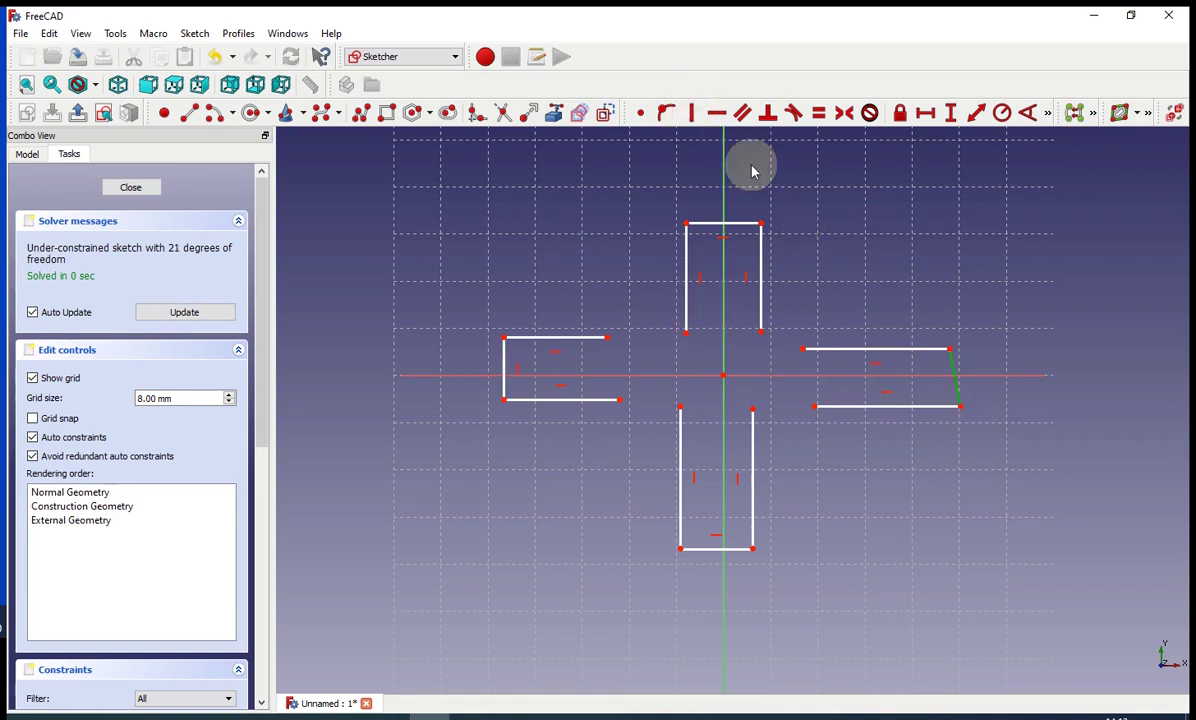
click(691, 112)
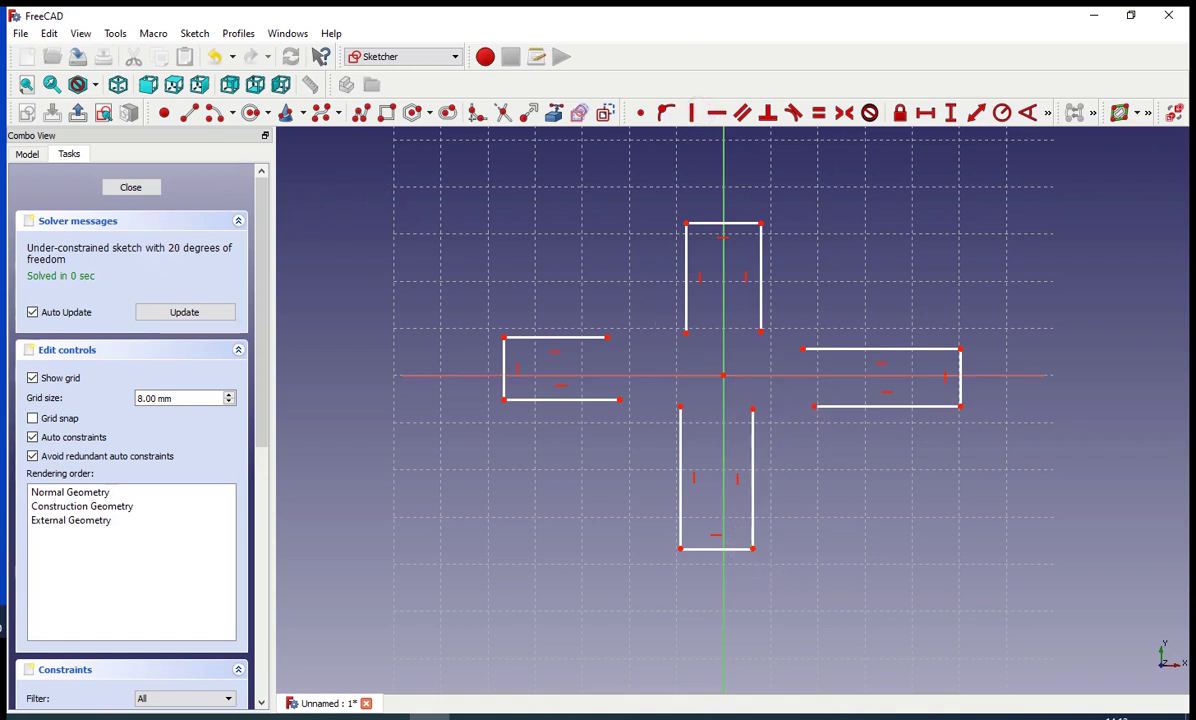
Constrain the eight long sides of the four arms to equal length
click(687, 312)
click(761, 282)
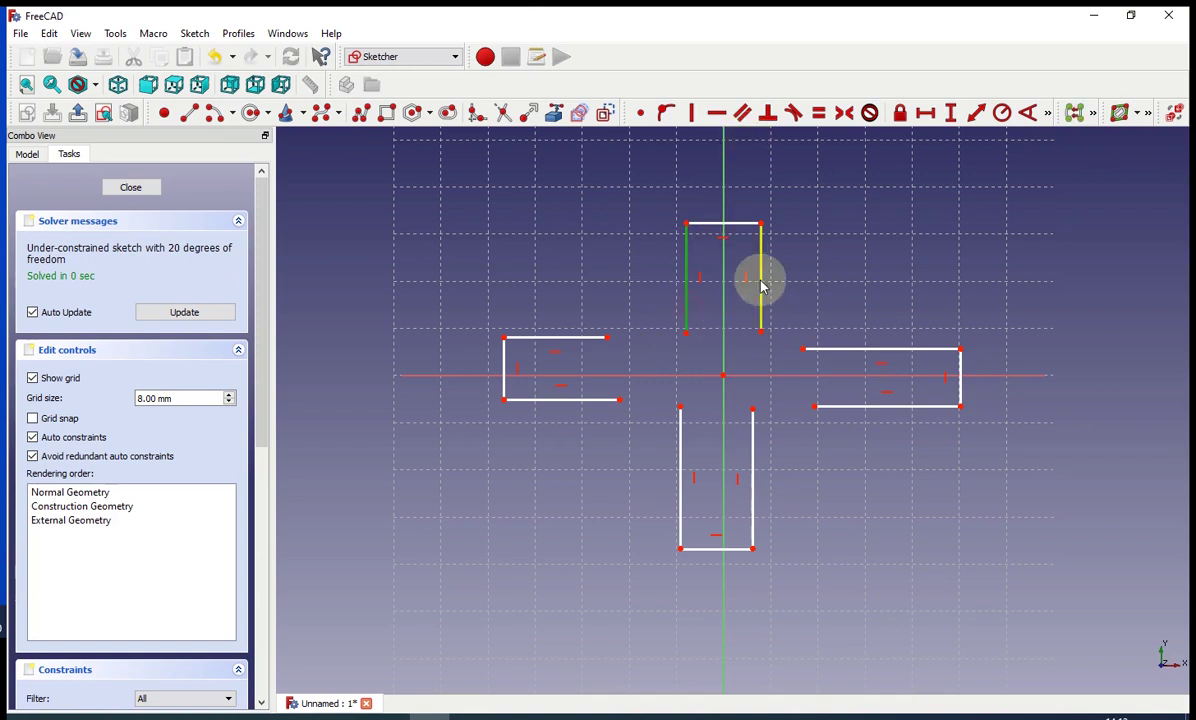
click(855, 350)
click(849, 406)
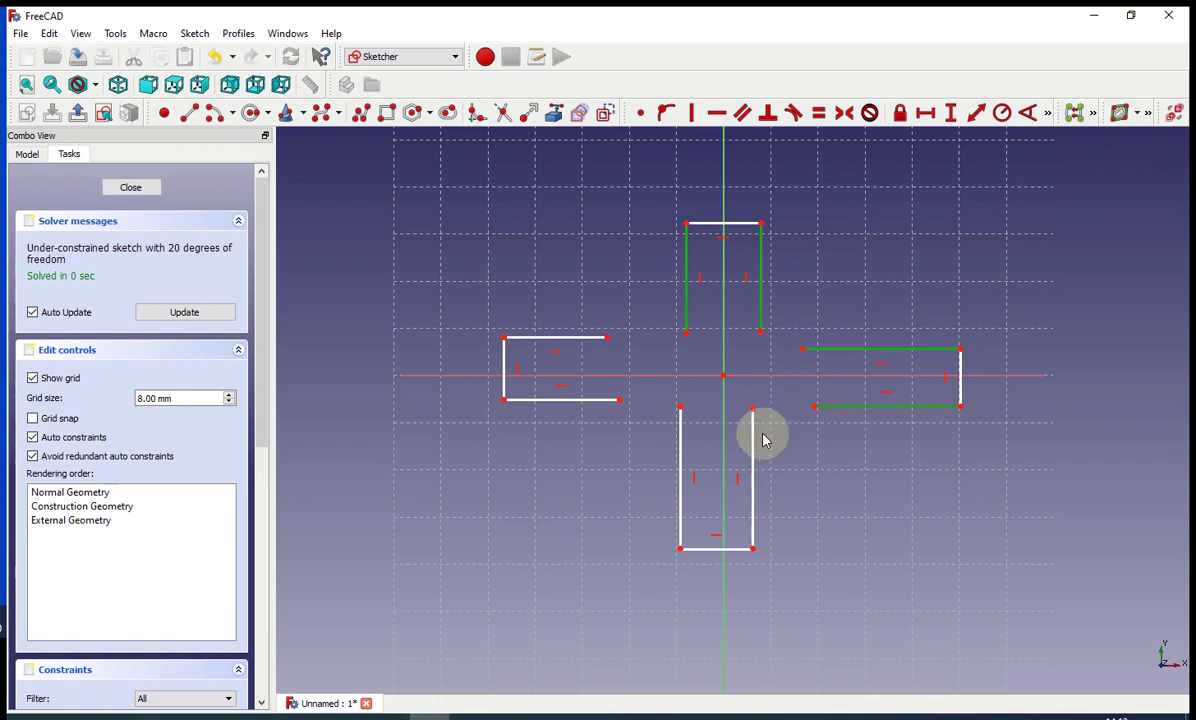
click(755, 440)
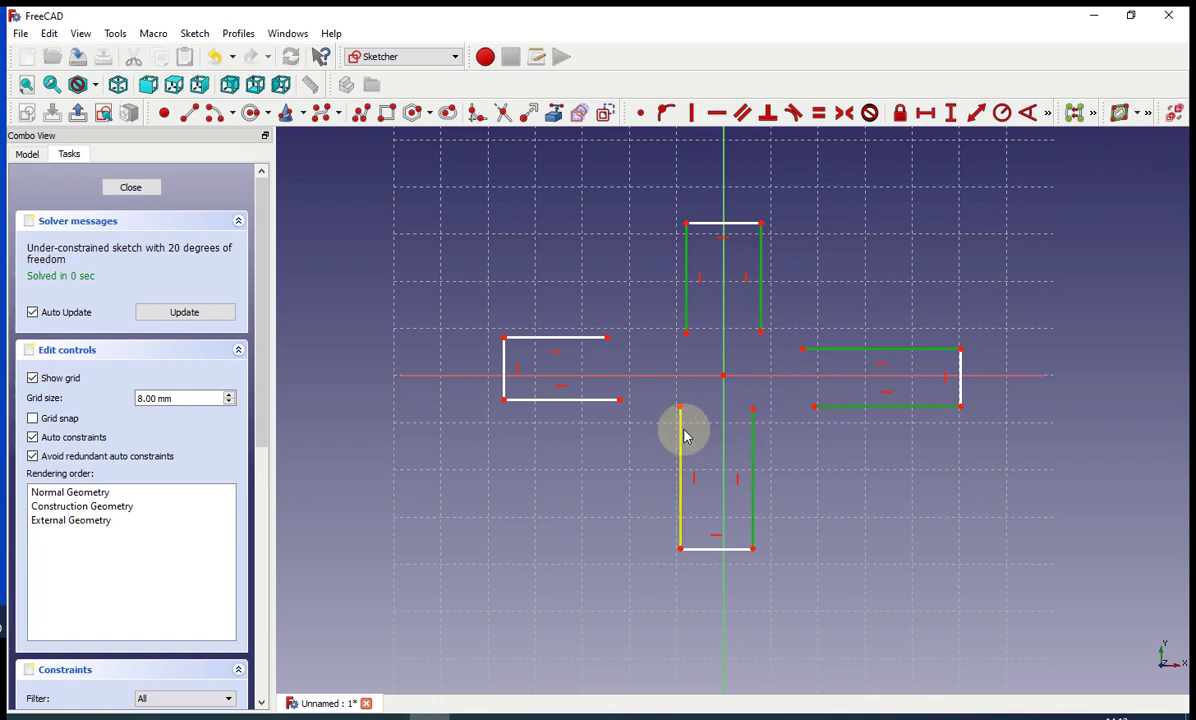
click(682, 435)
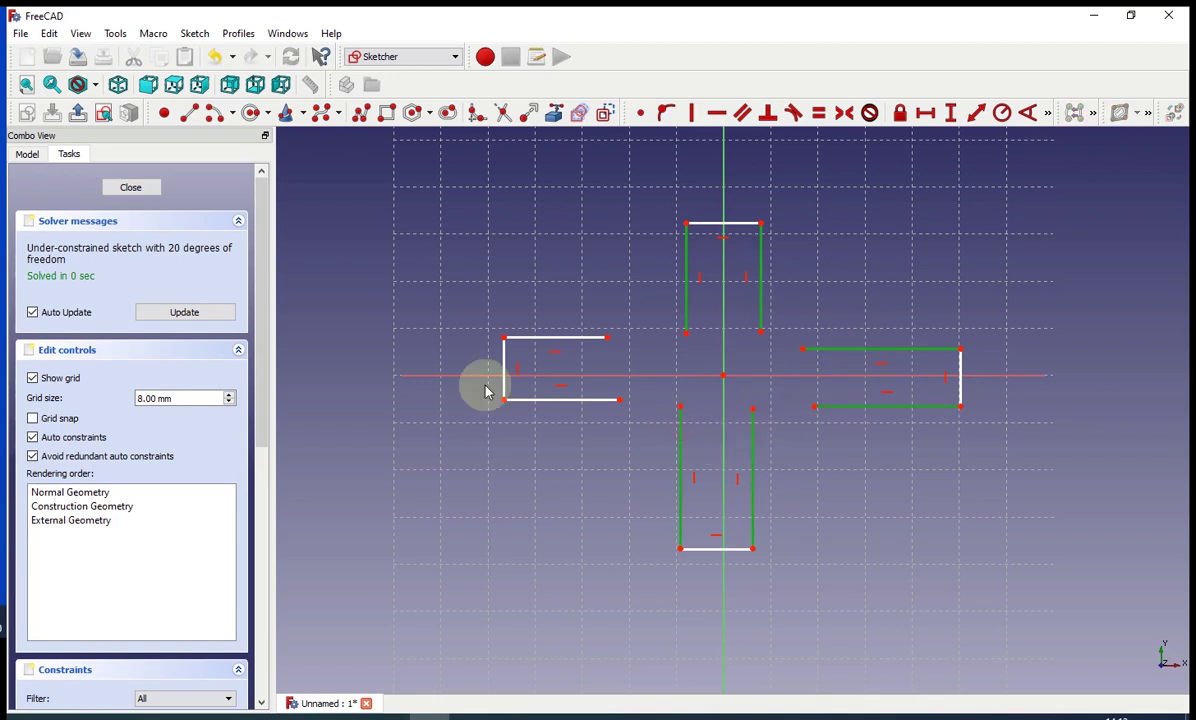
click(548, 339)
click(818, 114)
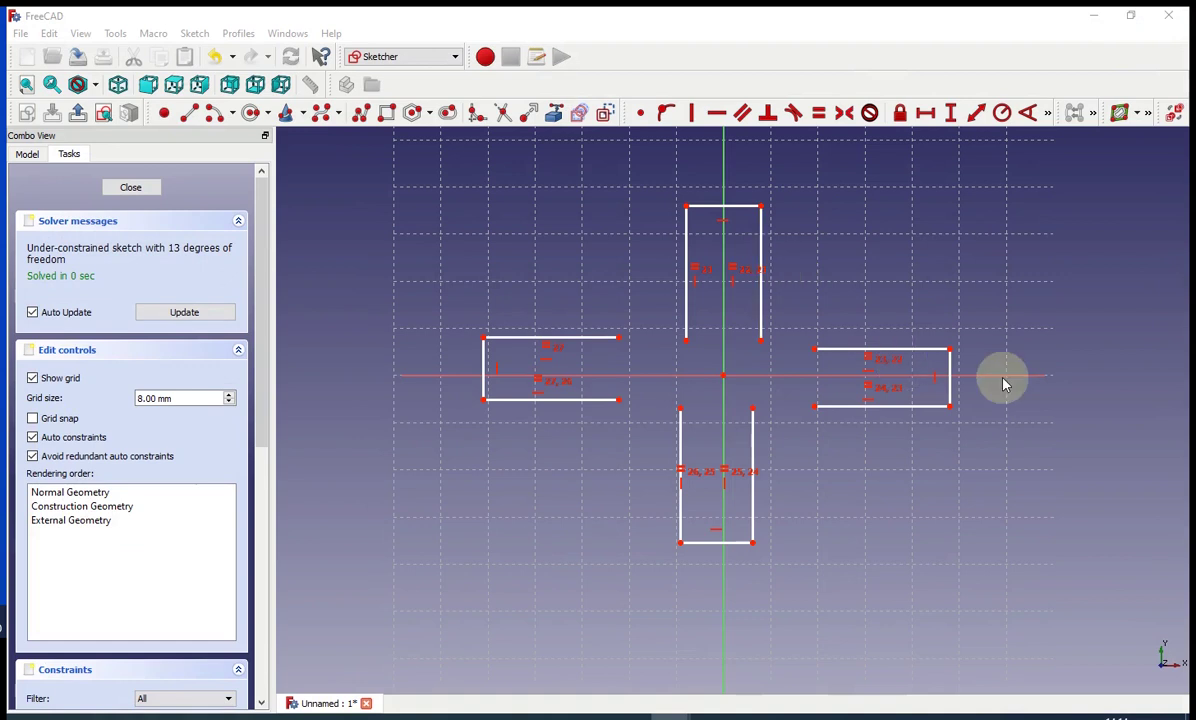
Constrain the short end lines of all four arms to equal length
click(950, 365)
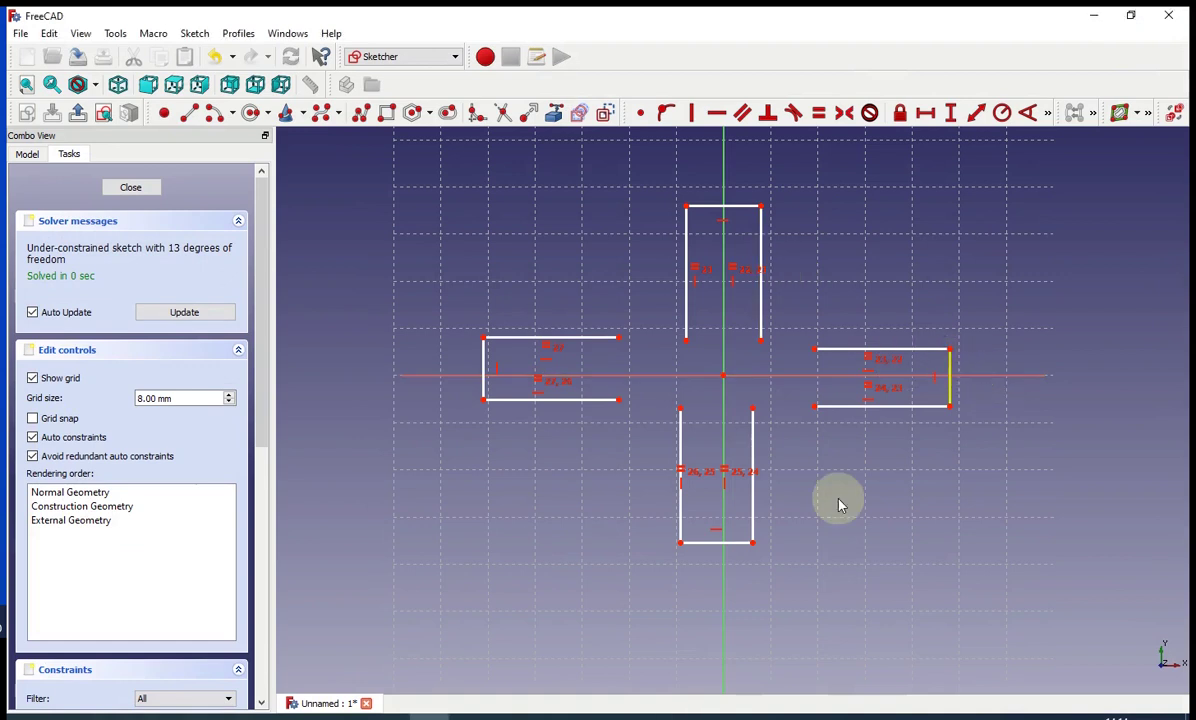
click(733, 542)
click(484, 352)
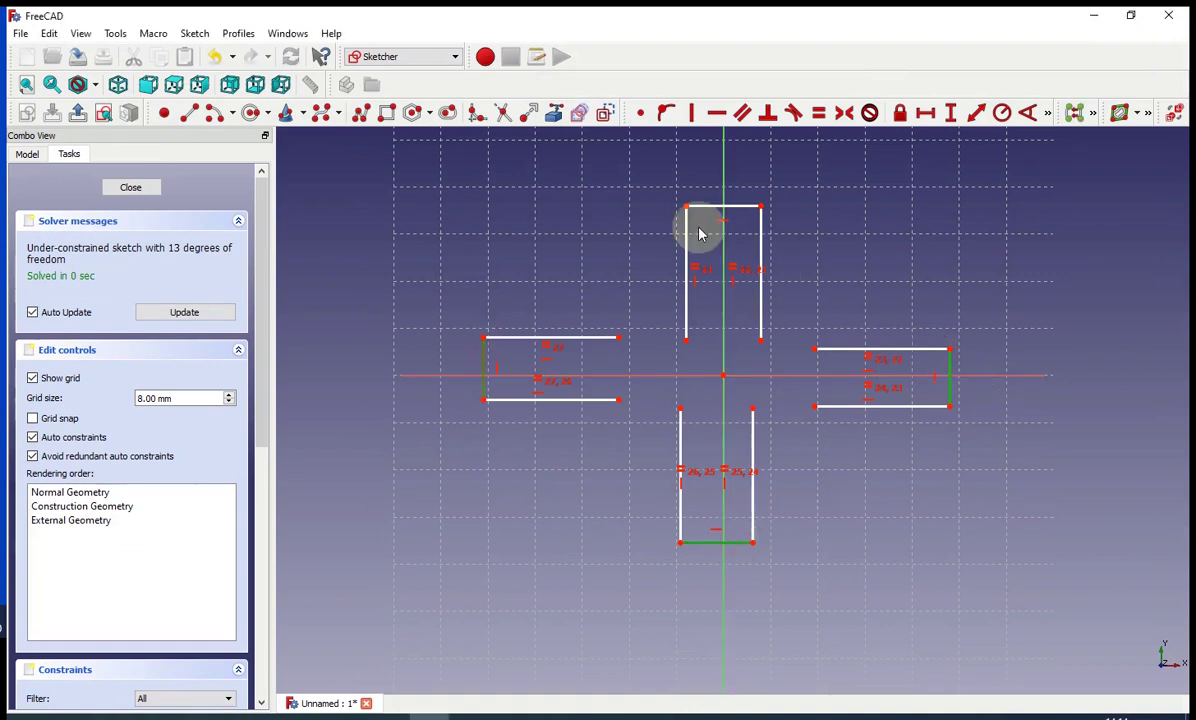
click(743, 207)
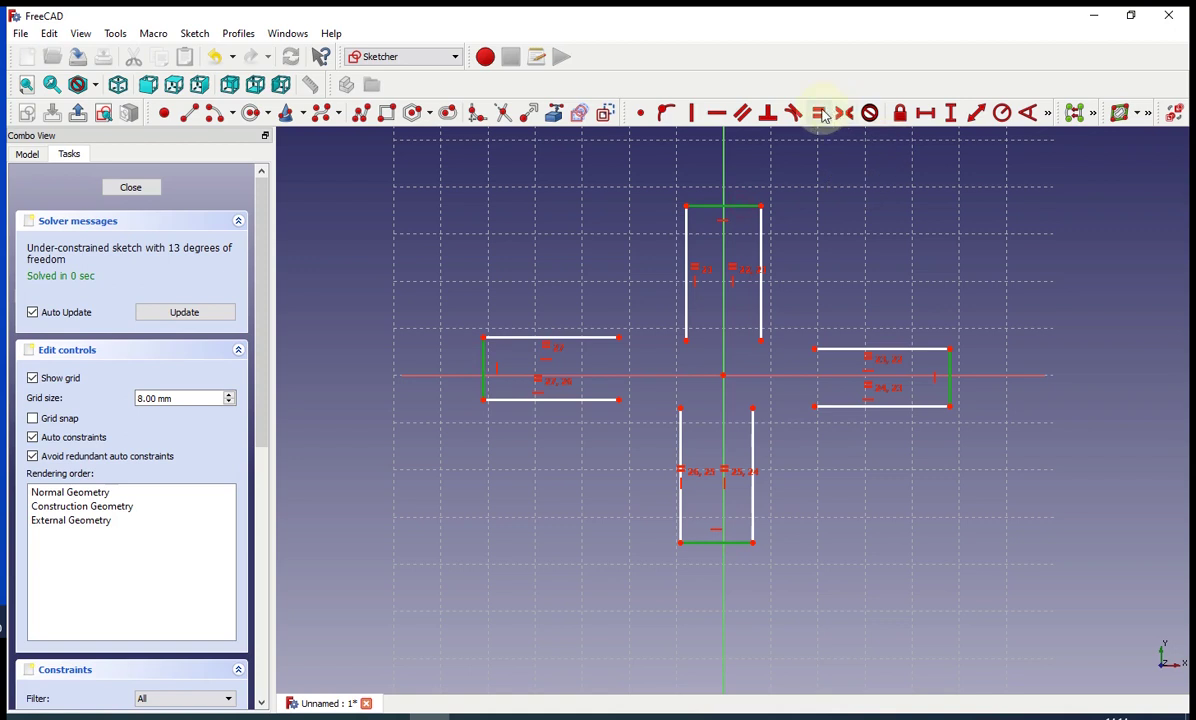
click(820, 113)
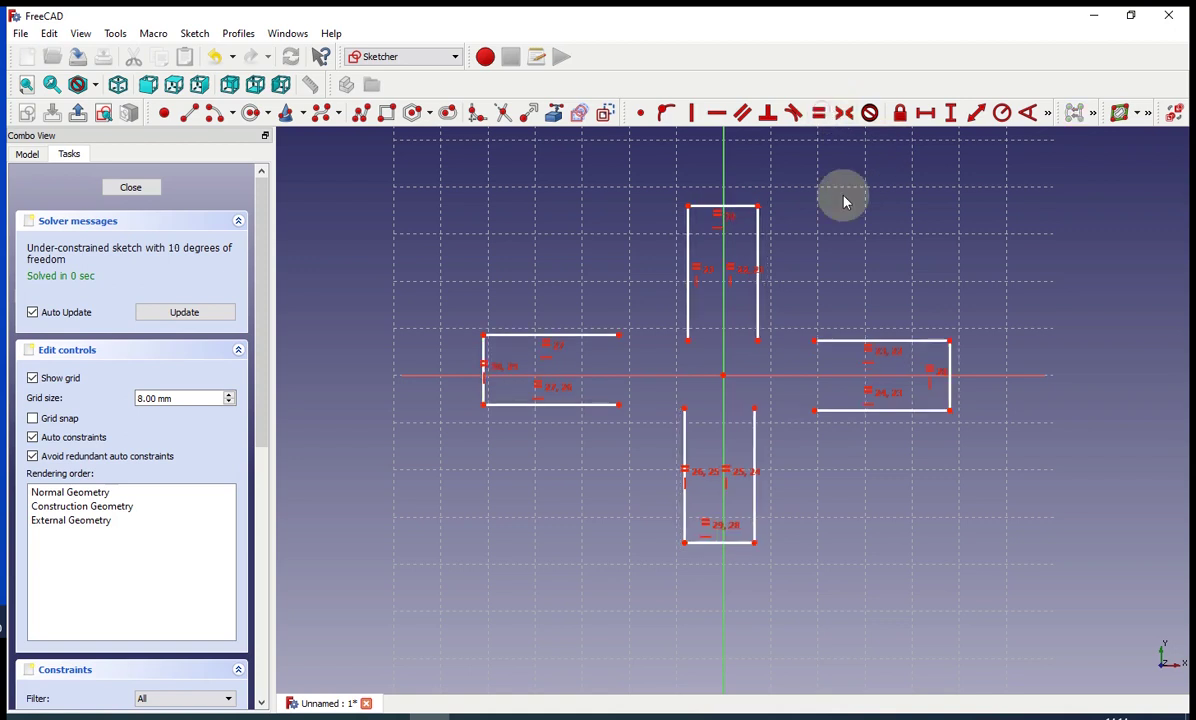
click(757, 341)
click(688, 341)
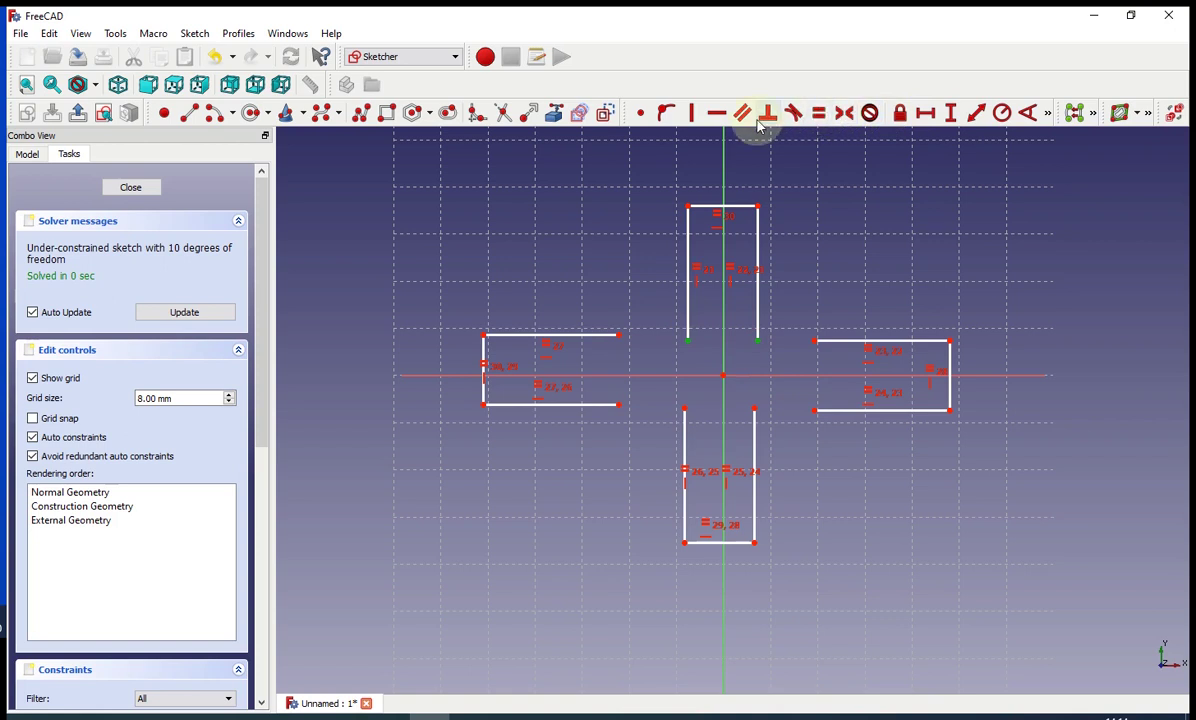
key(ctrl+z)
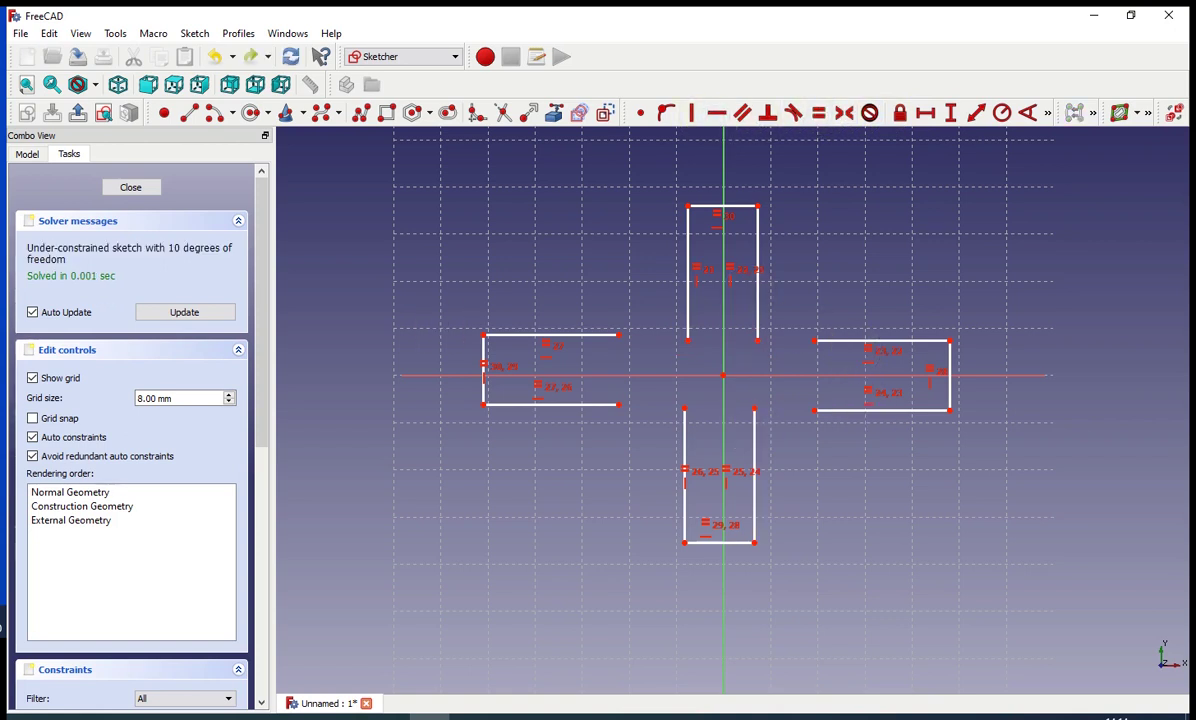
click(689, 247)
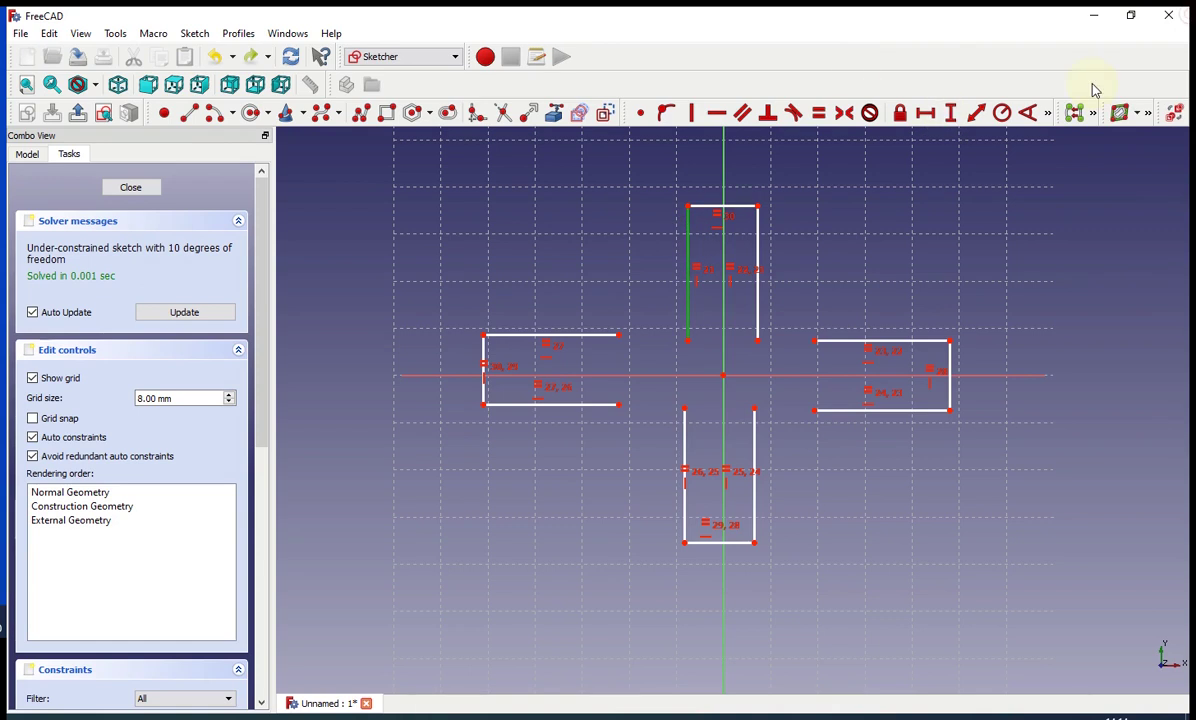
click(705, 195)
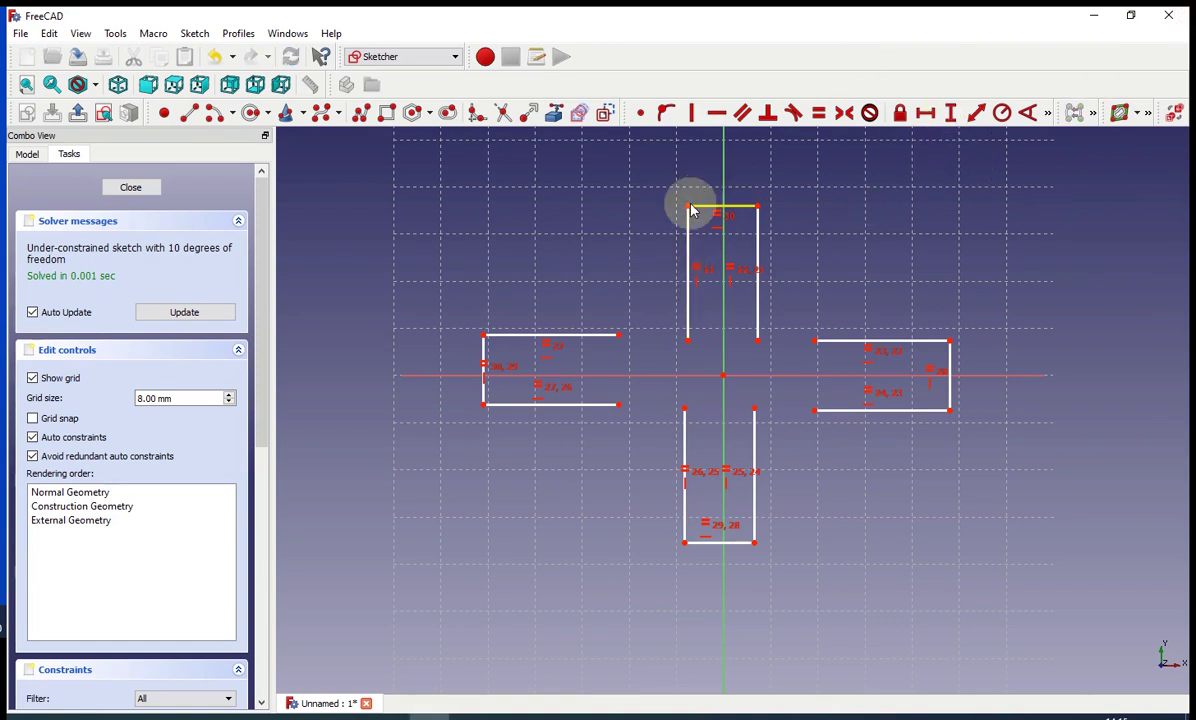
Set the distance between the outer left corners of the upper and lower arms to 75 mm
click(688, 207)
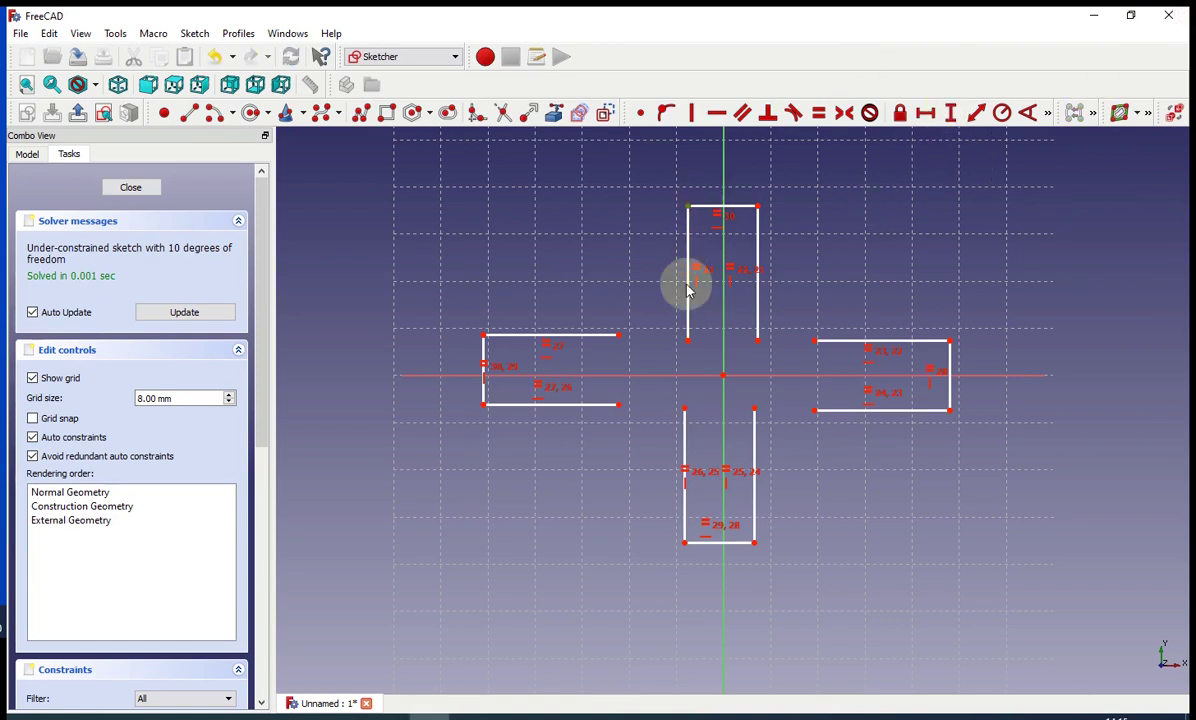
click(684, 544)
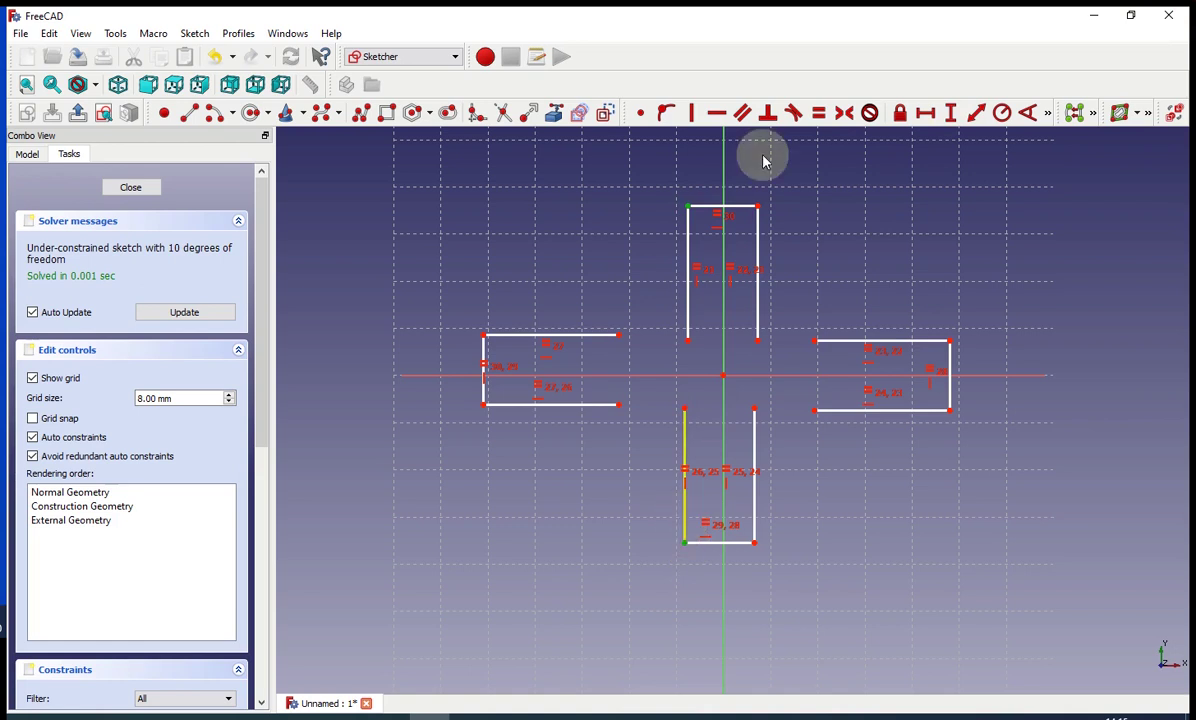
click(977, 113)
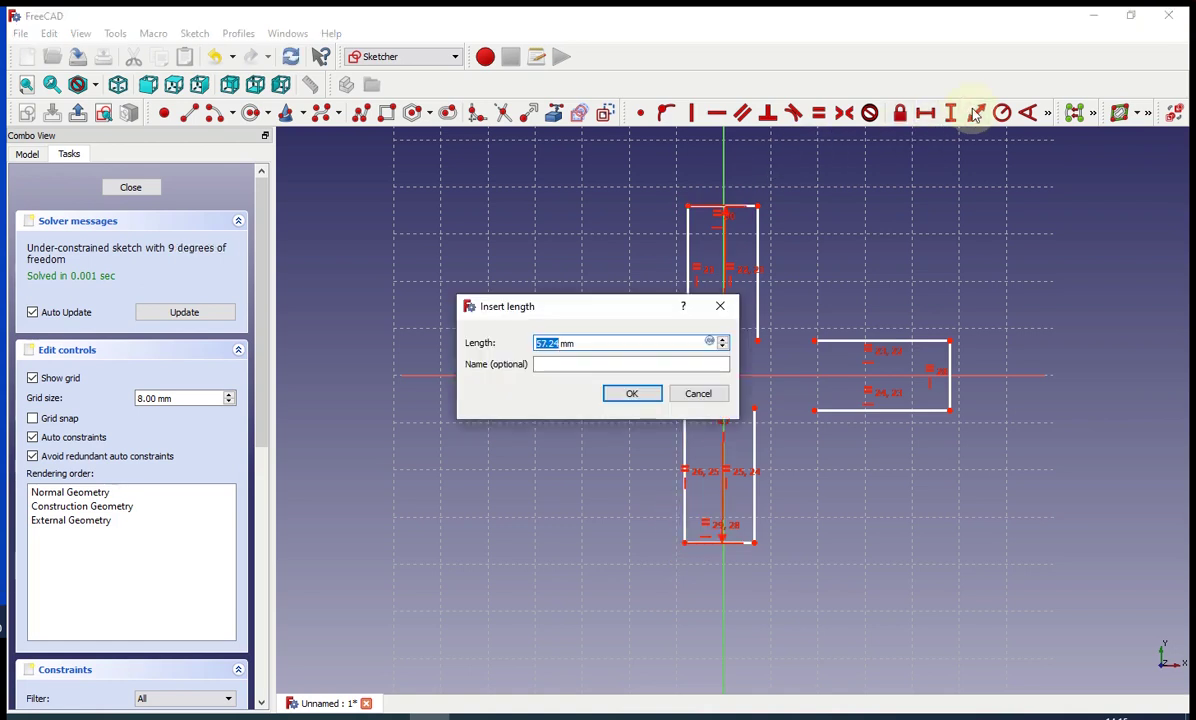
text(75)
key(Return)
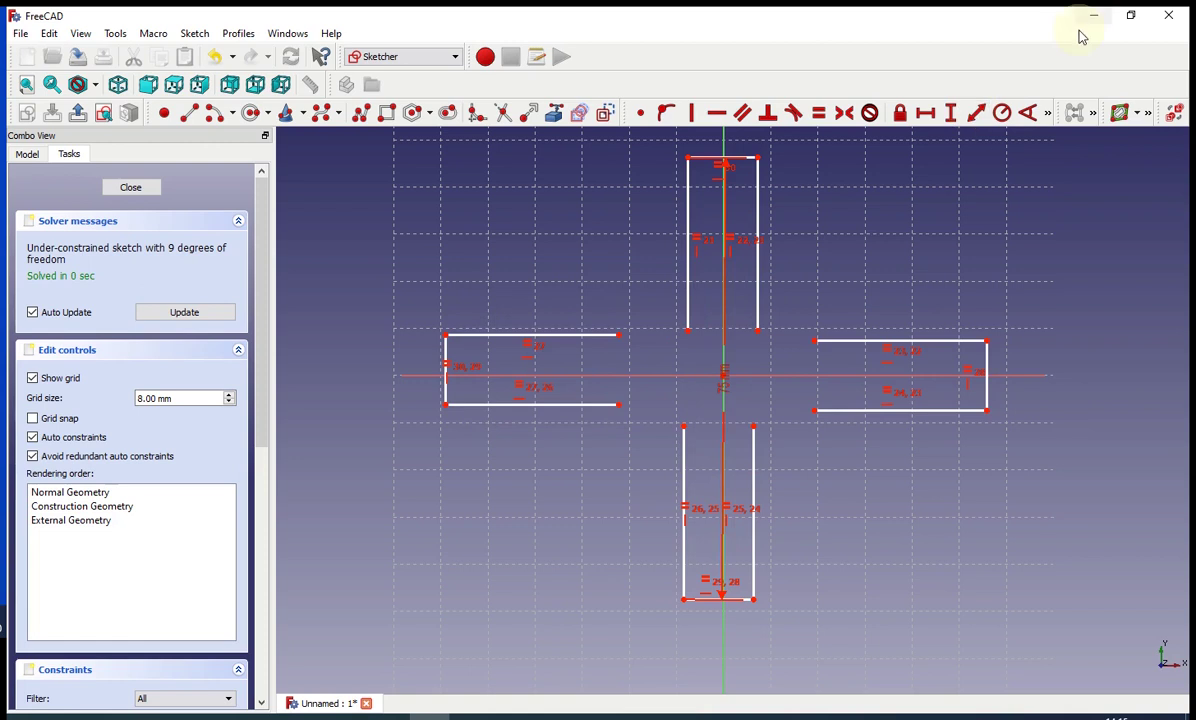
Set the distance between the outer lower corners of the left and right arms to 75 mm
click(446, 405)
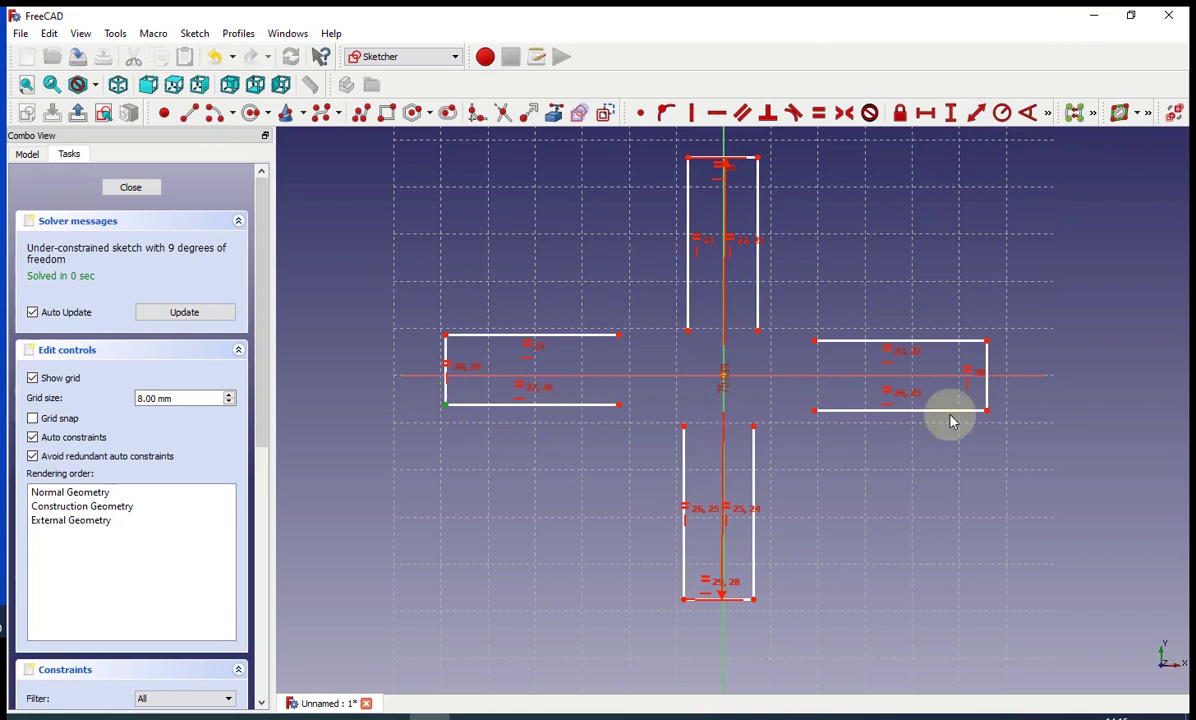
click(976, 113)
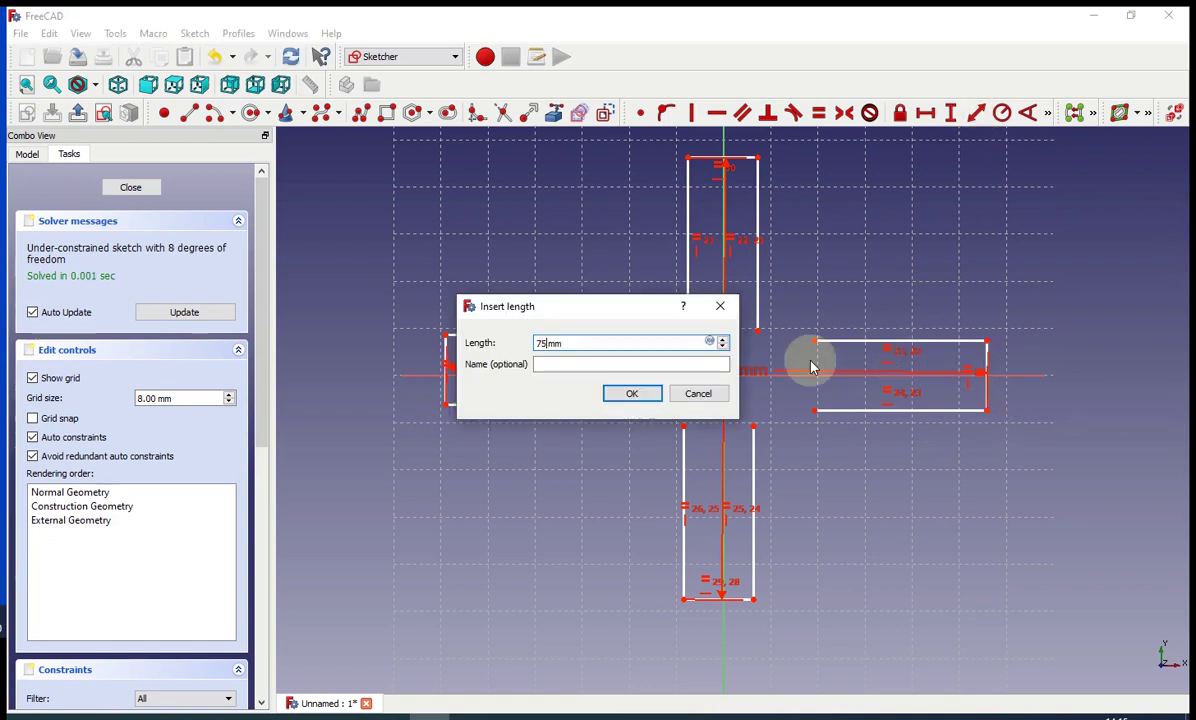
click(635, 395)
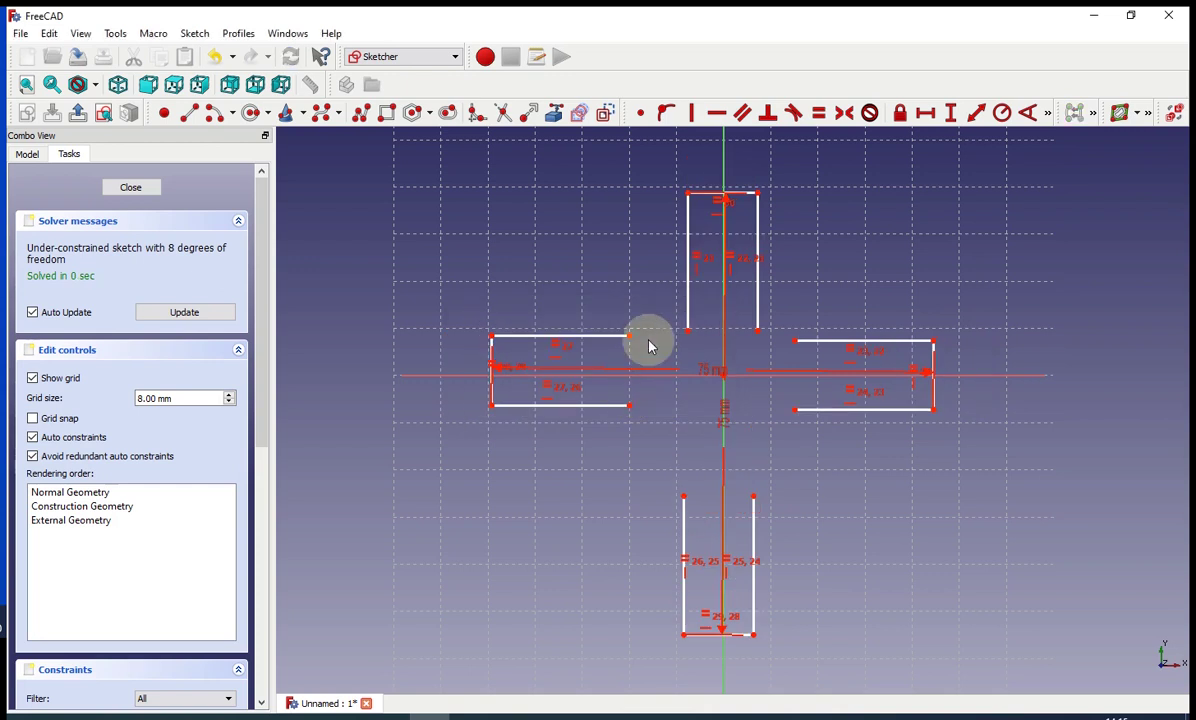
Connect the lower arm's inner ends to the left and right arms with two-segment polylines, the right one's upright line about 14 mm long
click(361, 113)
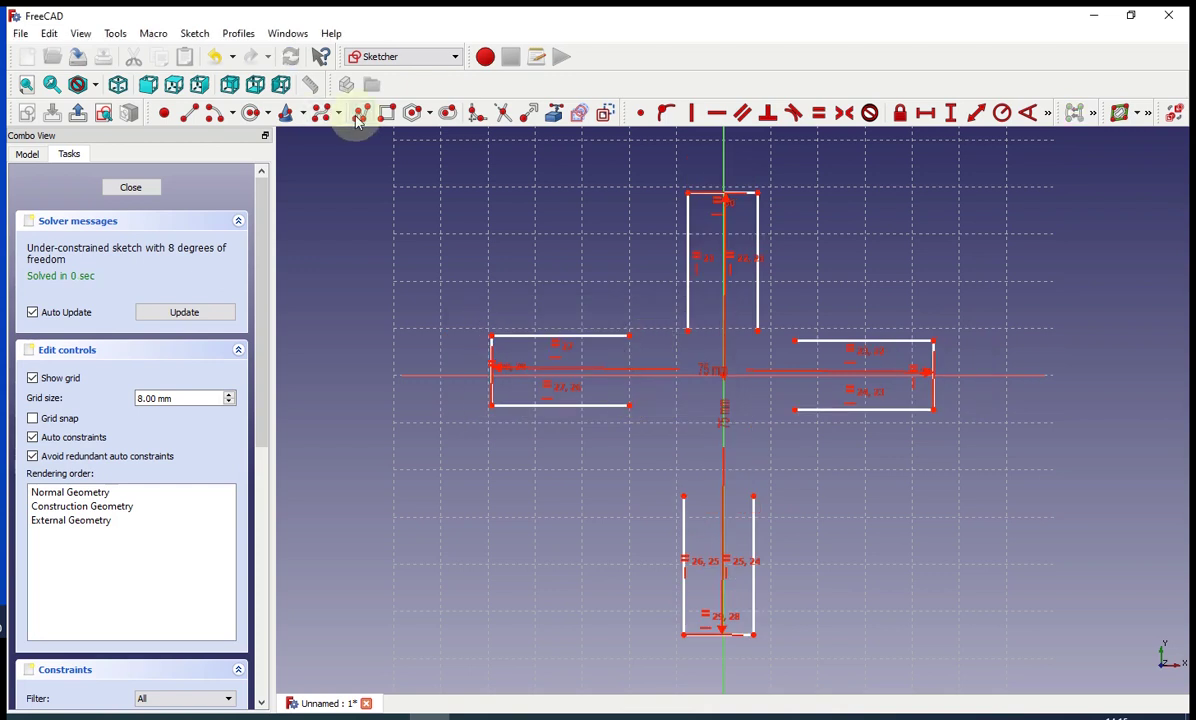
click(629, 405)
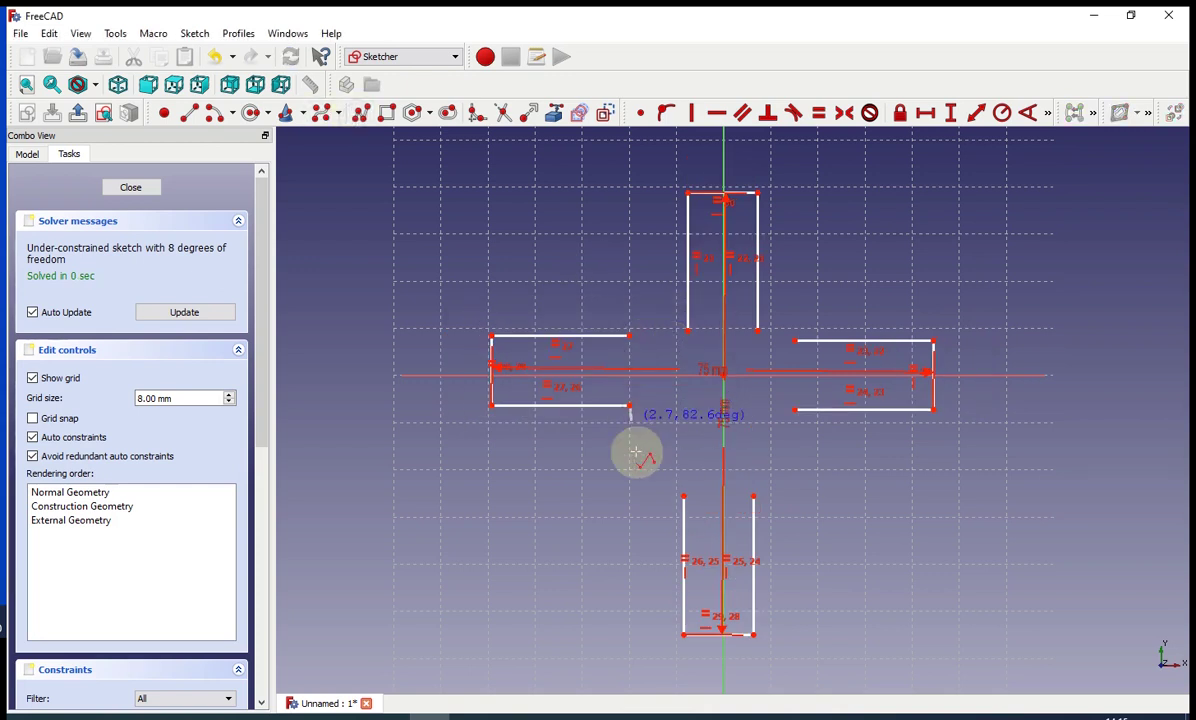
click(630, 497)
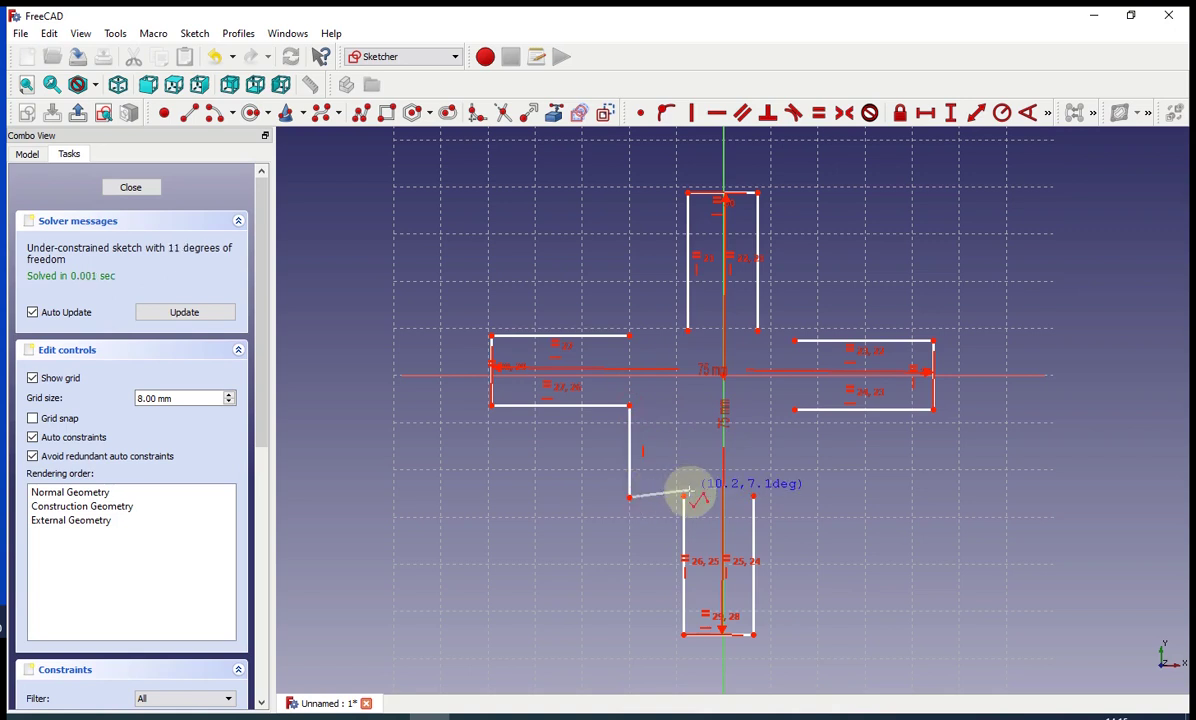
click(684, 497)
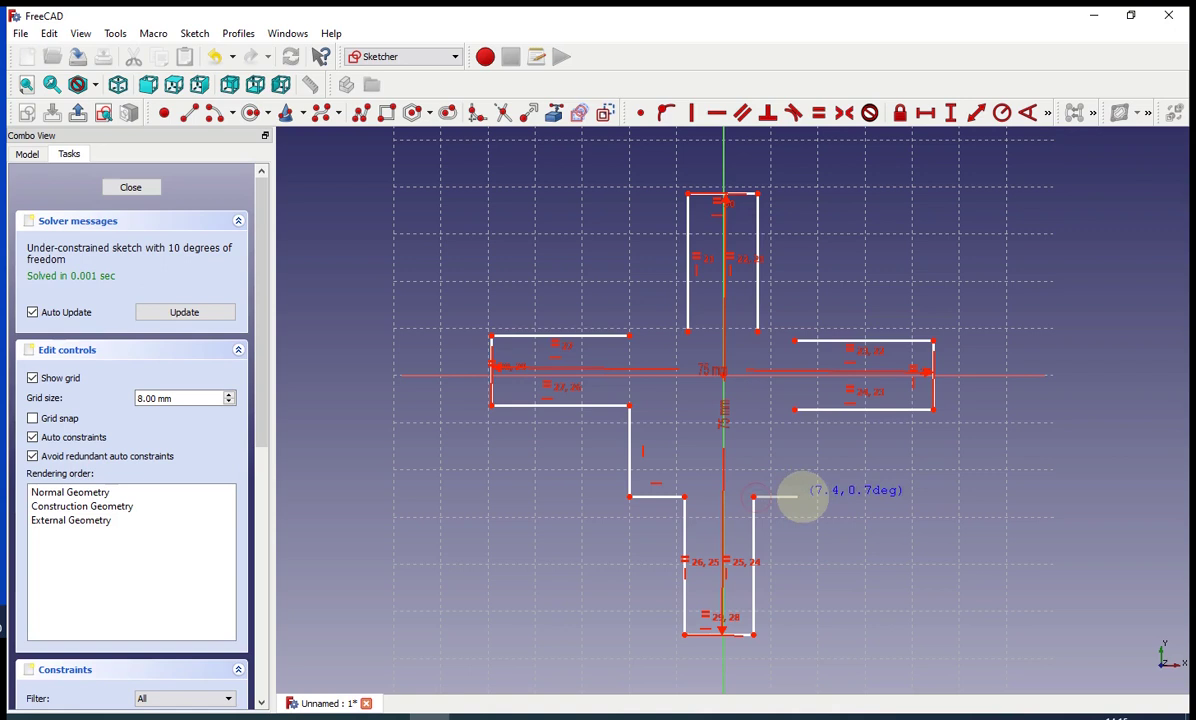
click(801, 491)
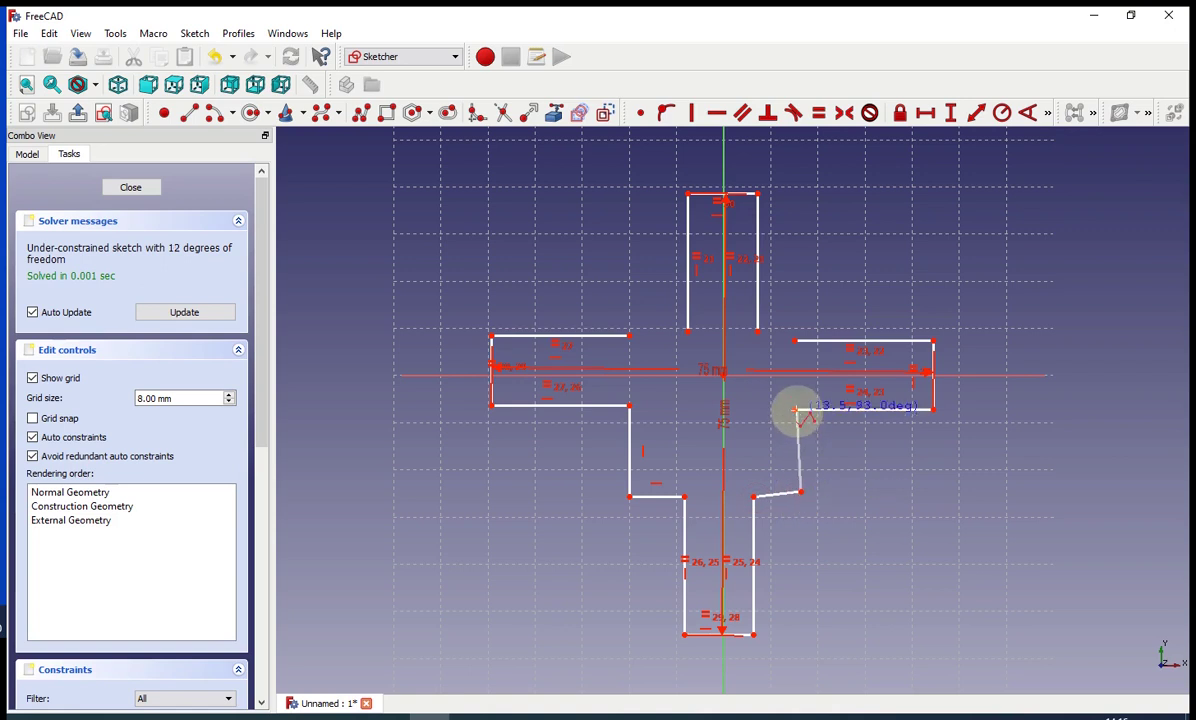
click(795, 410)
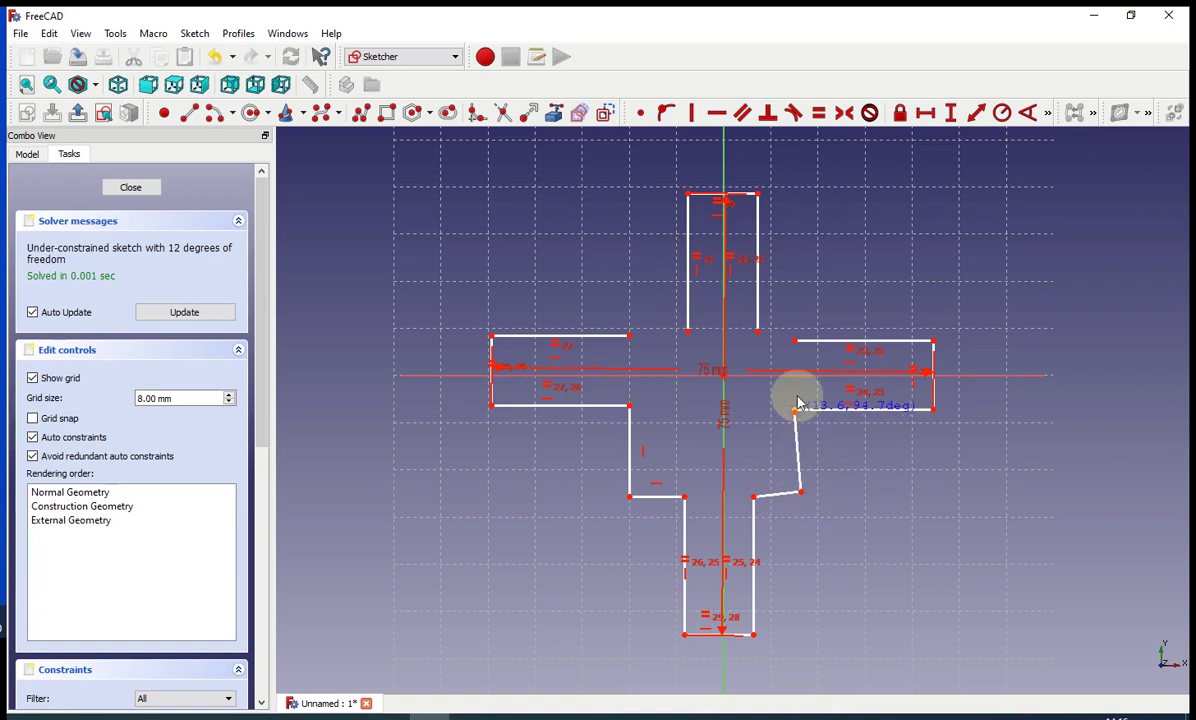
Connect the upper arm's inner ends to the right and left arms with two-segment polylines, joining the last endpoint to the left arm with a coincident constraint
click(795, 341)
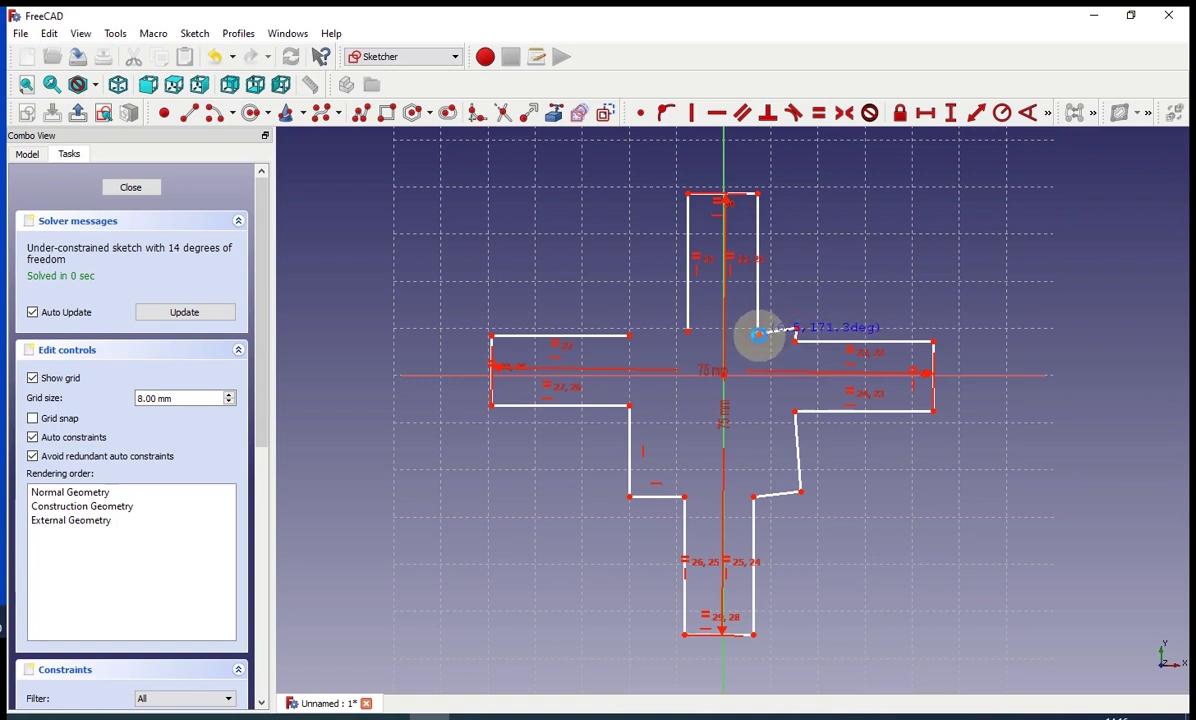
click(758, 333)
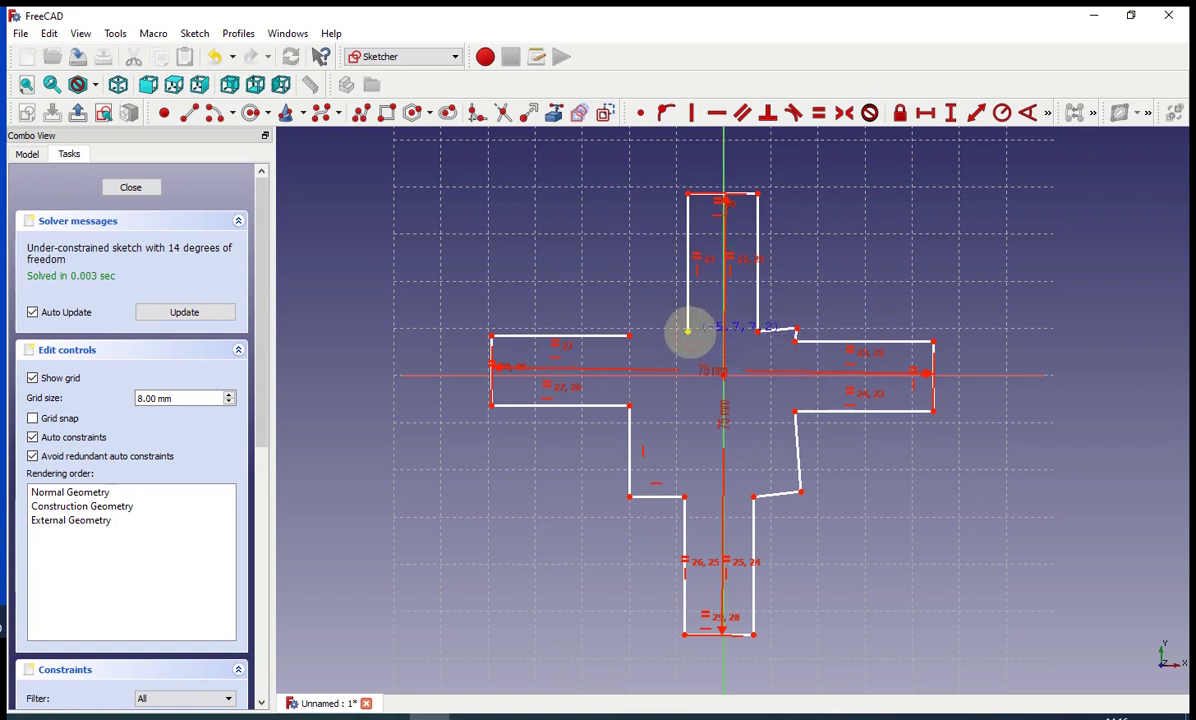
click(688, 330)
click(648, 317)
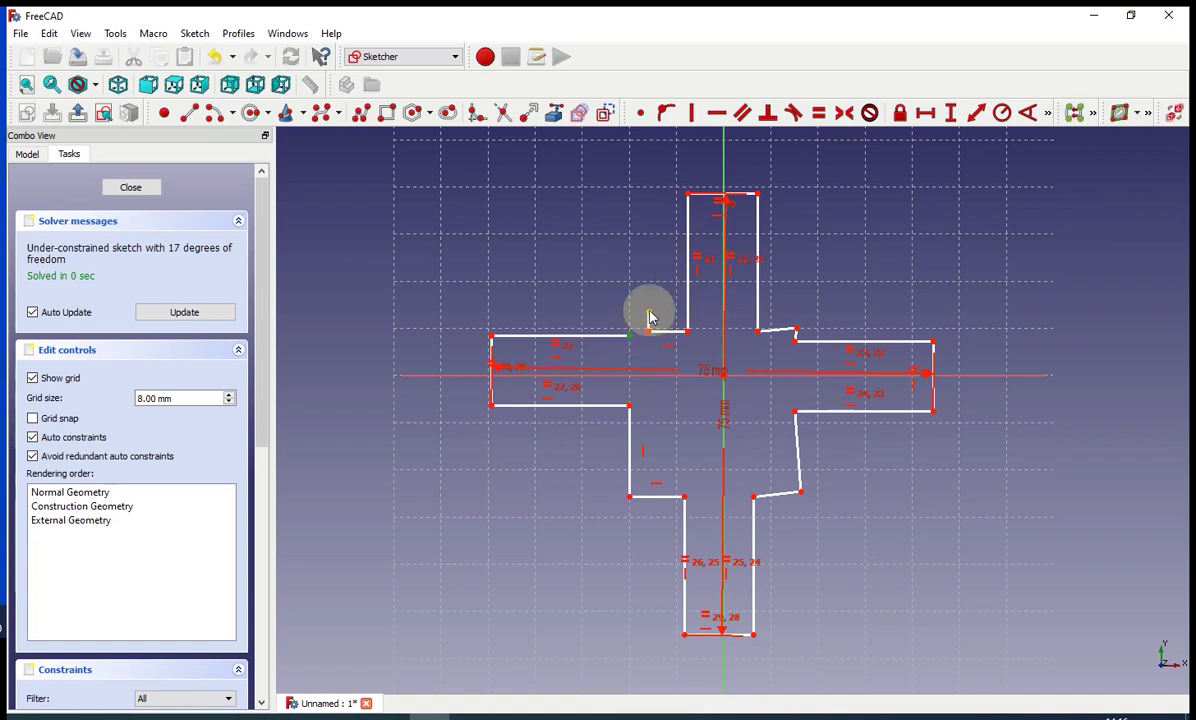
right_click(650, 318)
click(639, 116)
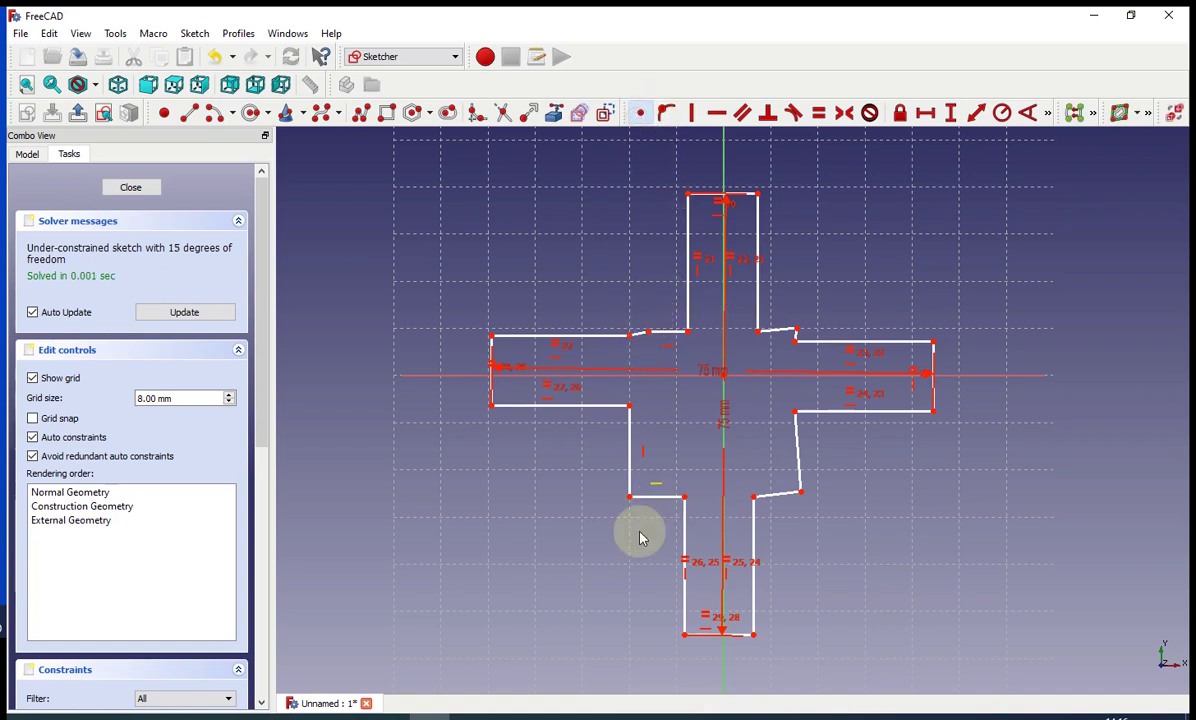
Constrain the short line above the left arm's inner end to vertical and move the adjoining horizontal line upward to lengthen it
click(640, 336)
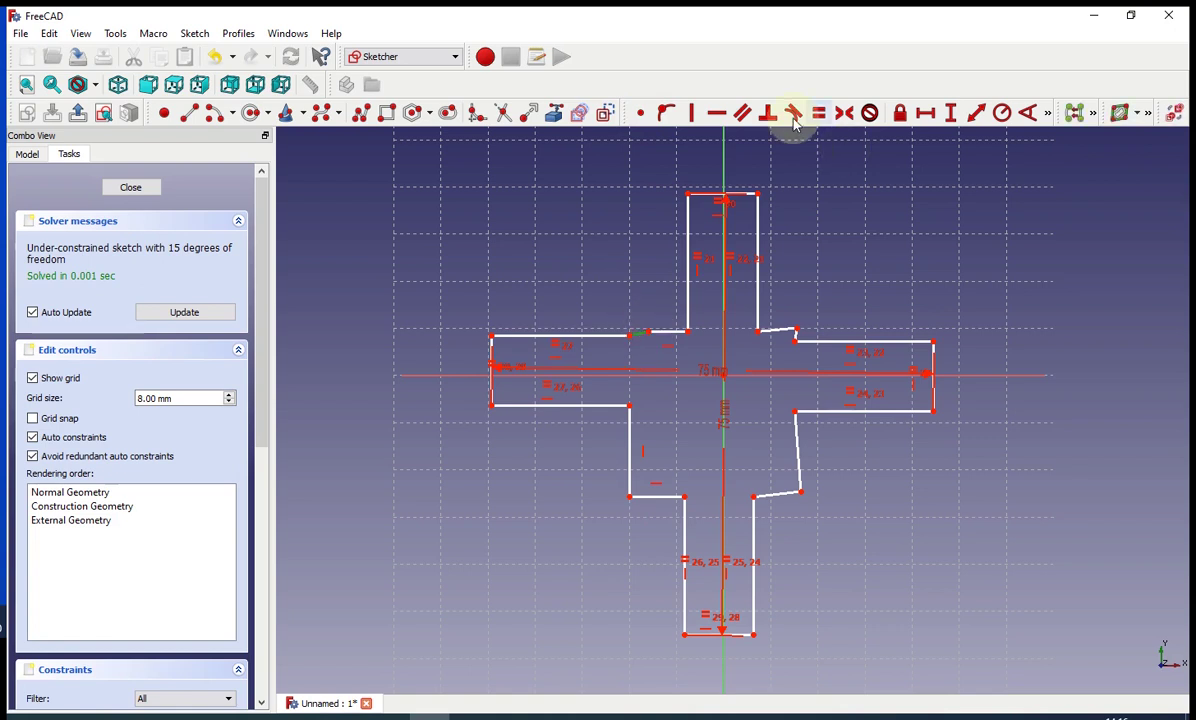
click(694, 114)
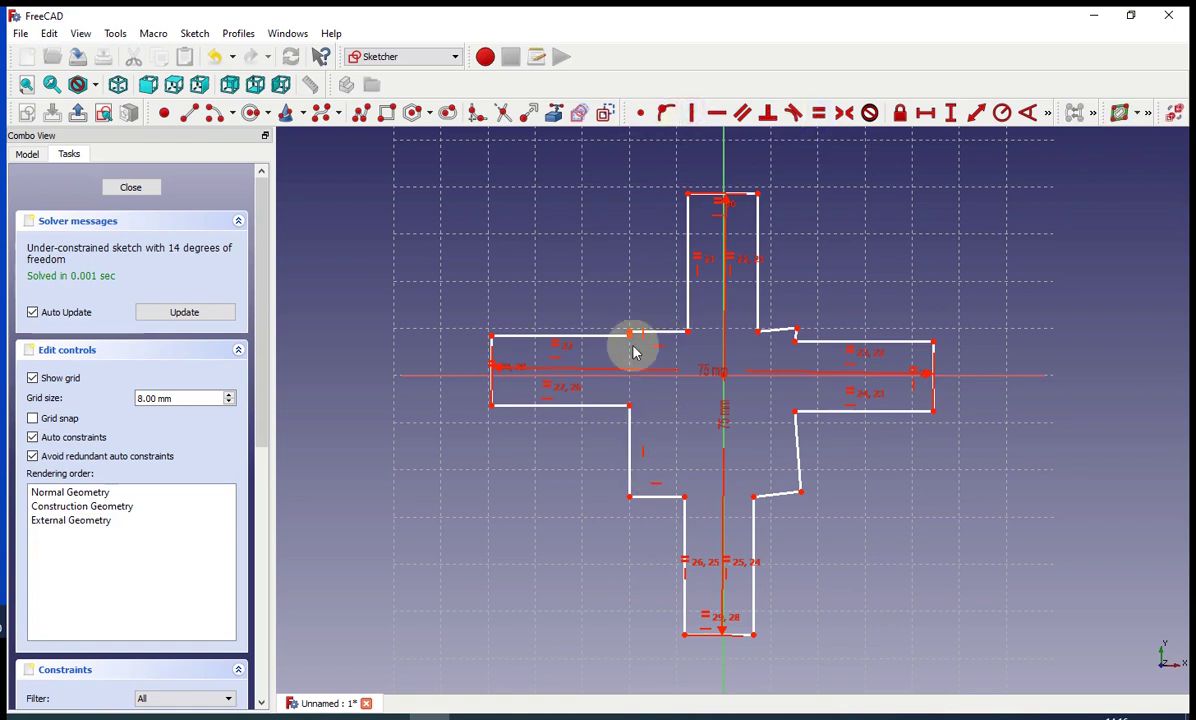
drag(660, 340, 658, 300)
Constrain the upper-right and lower-right connecting lines so each corner has one horizontal and one vertical line
click(778, 314)
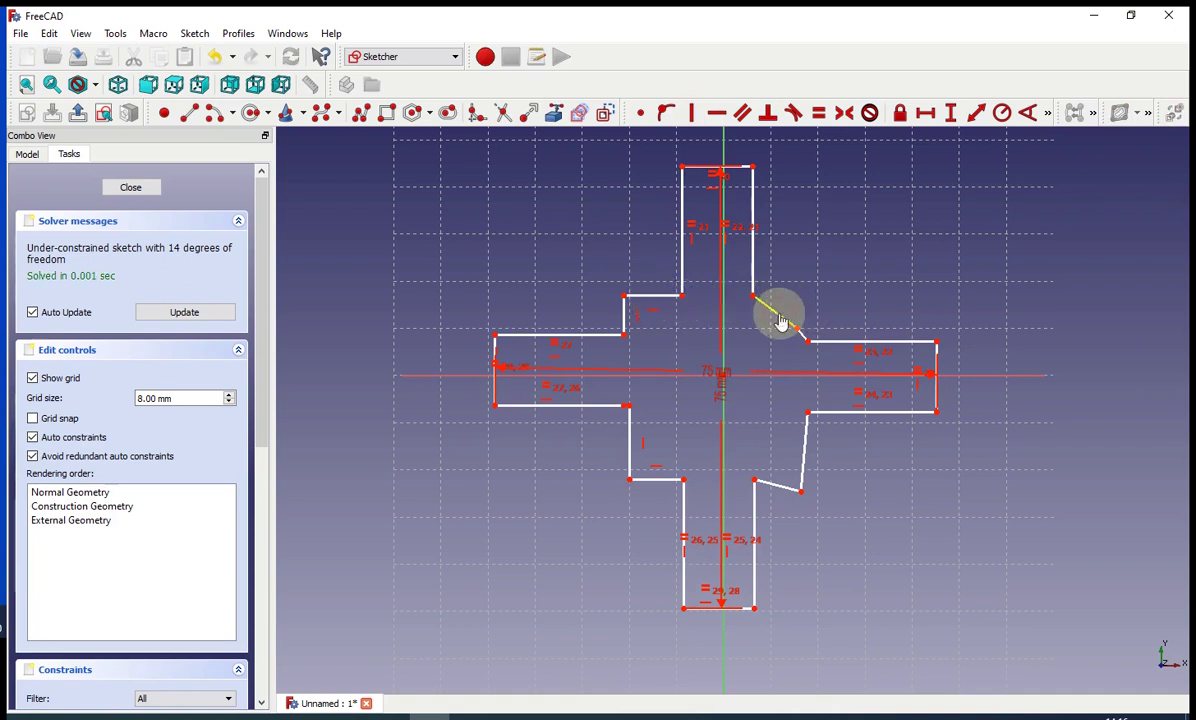
click(716, 112)
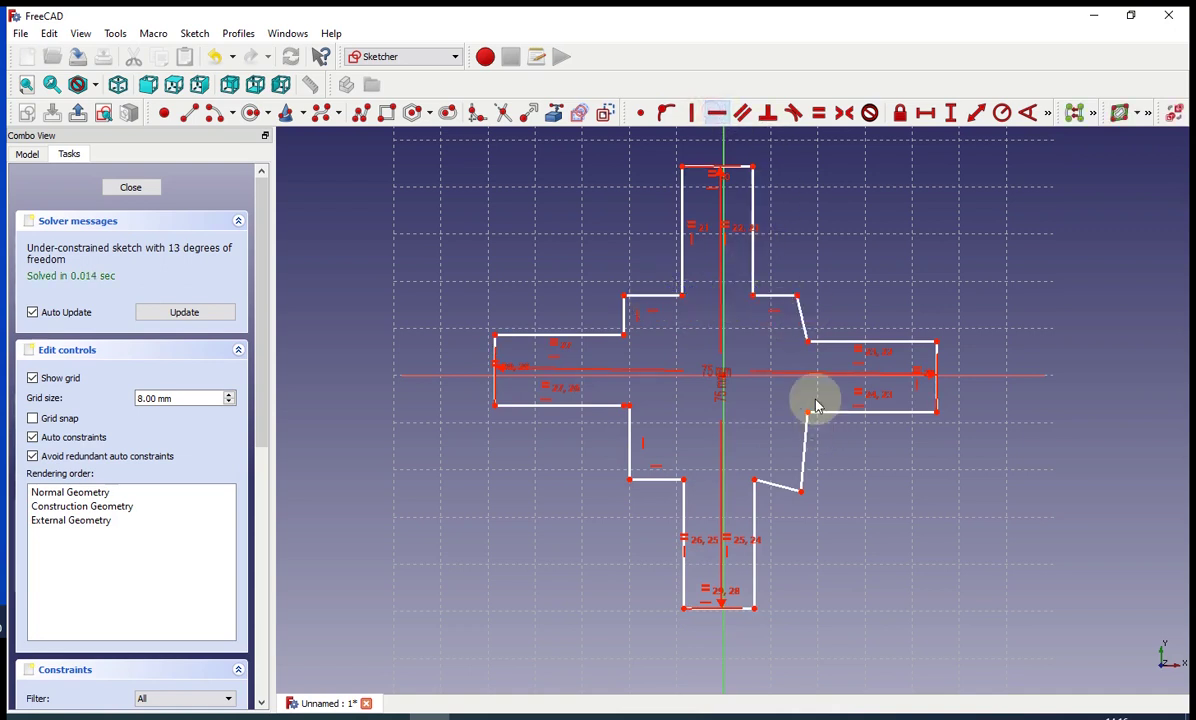
click(802, 322)
click(692, 113)
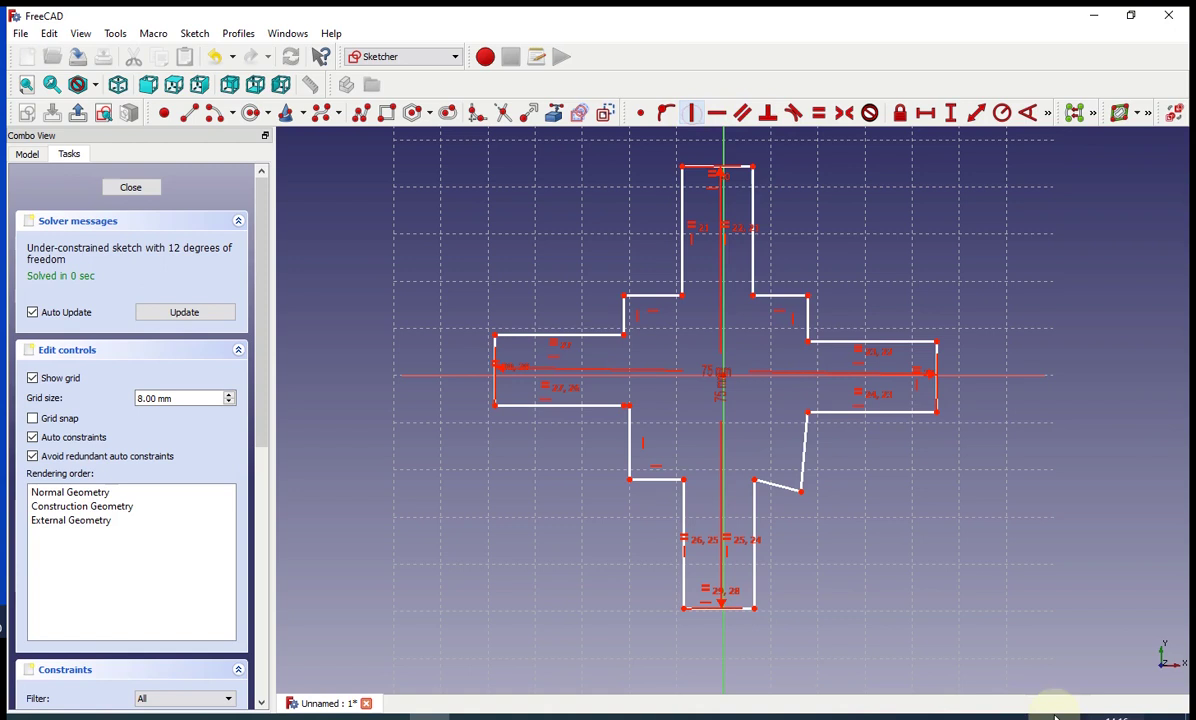
click(806, 466)
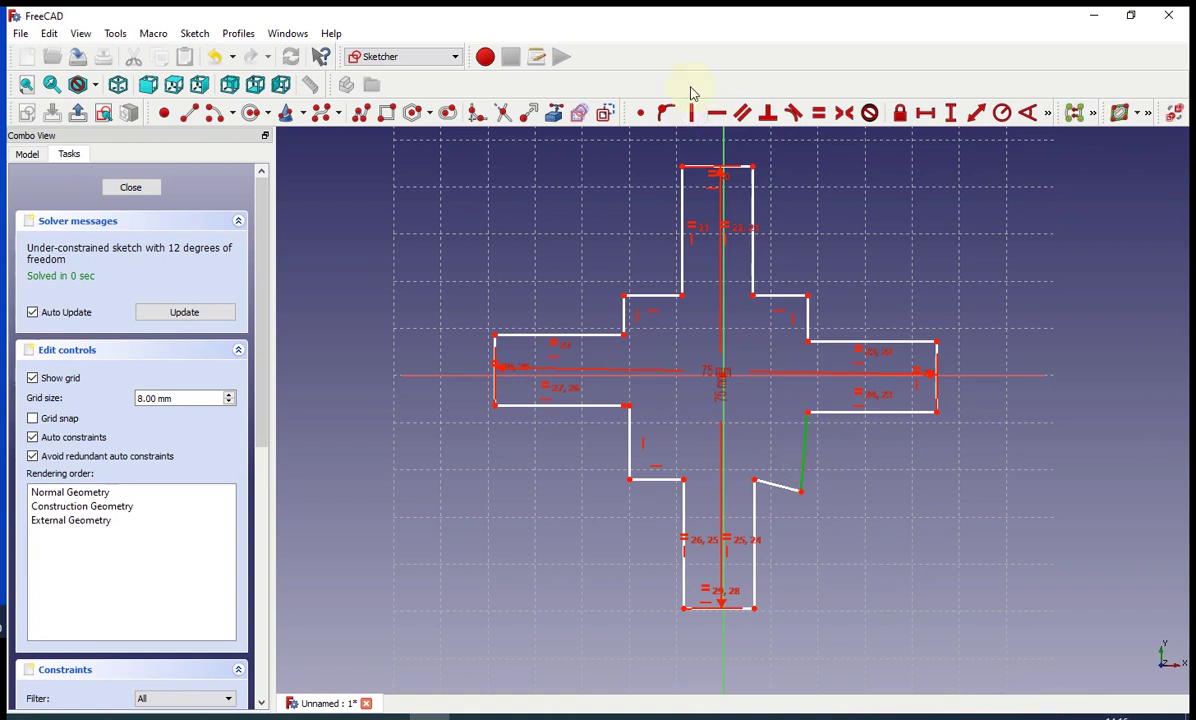
click(689, 114)
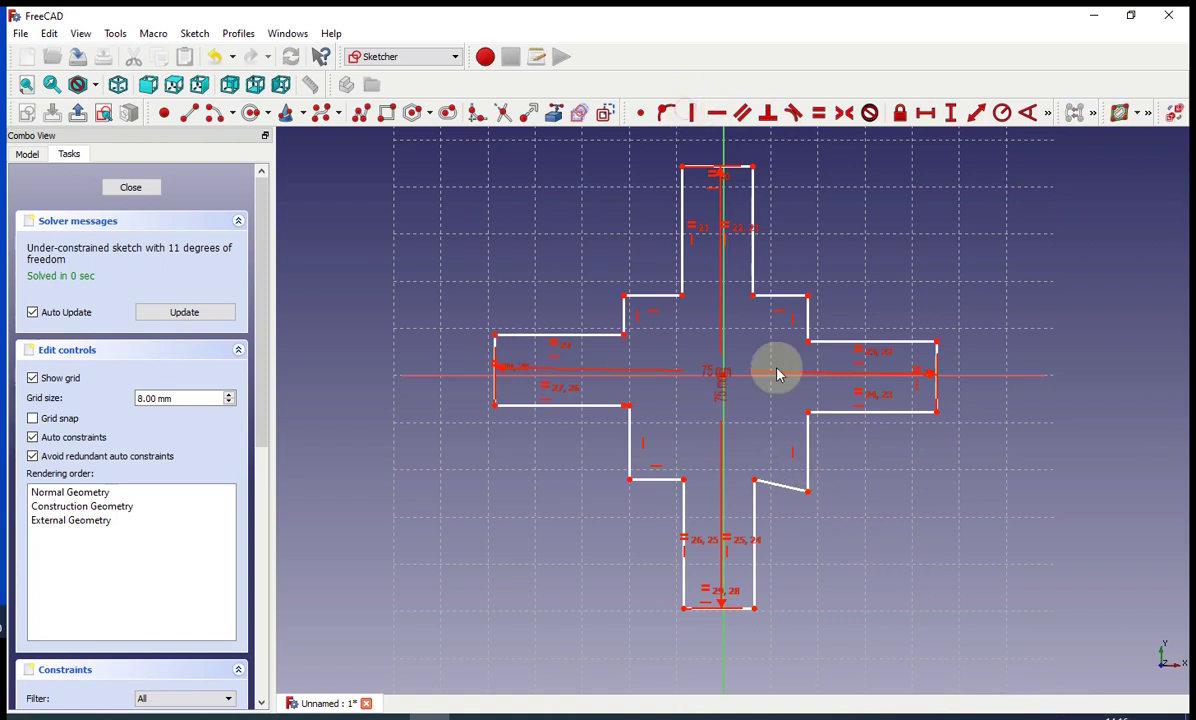
click(772, 489)
click(716, 113)
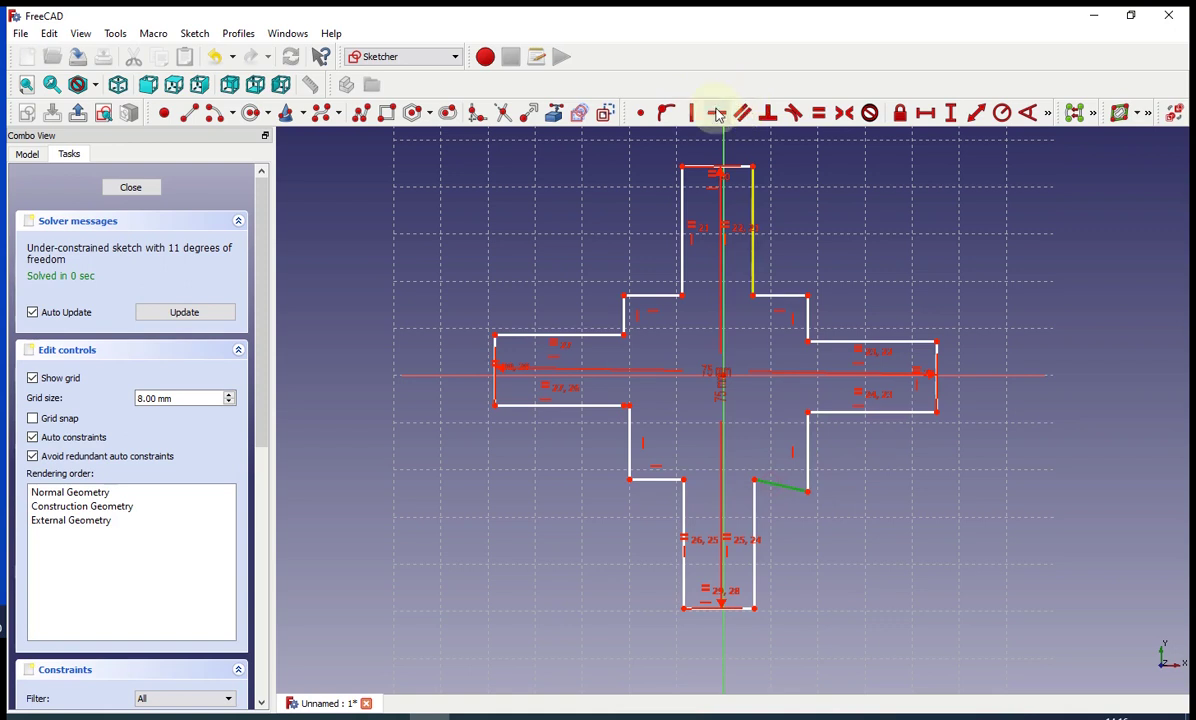
Join the left arm's lower inner endpoint to the lower-left connecting line with a coincident constraint
click(625, 406)
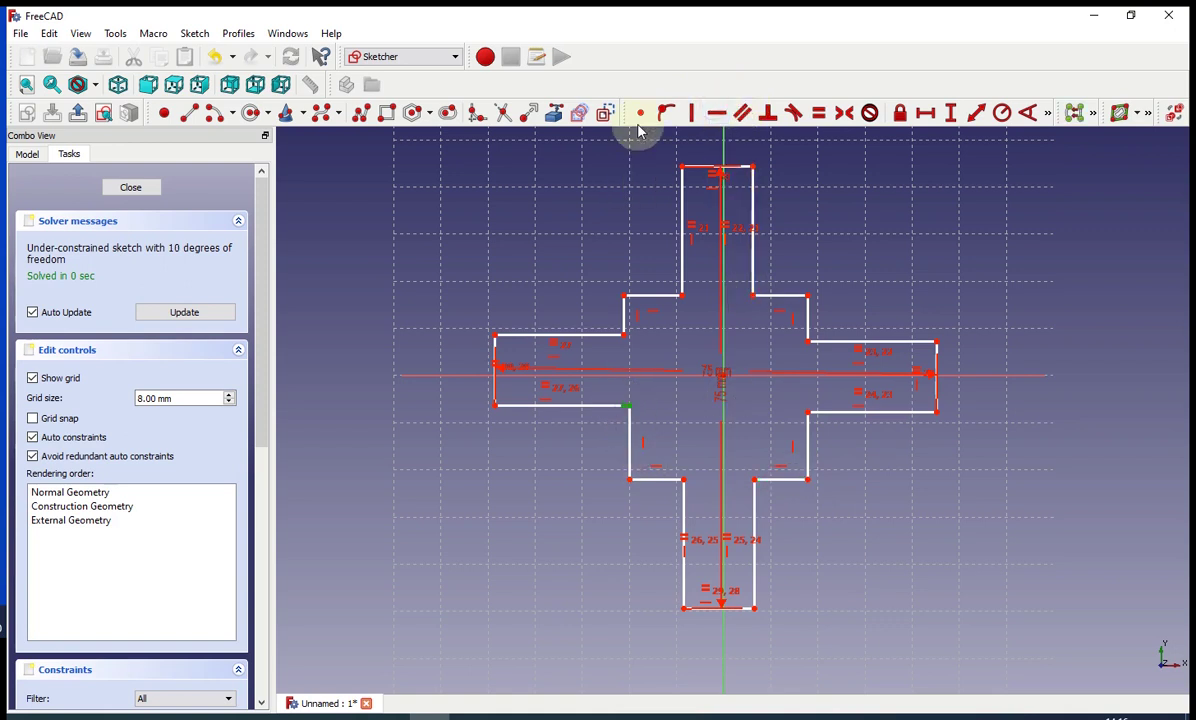
click(640, 113)
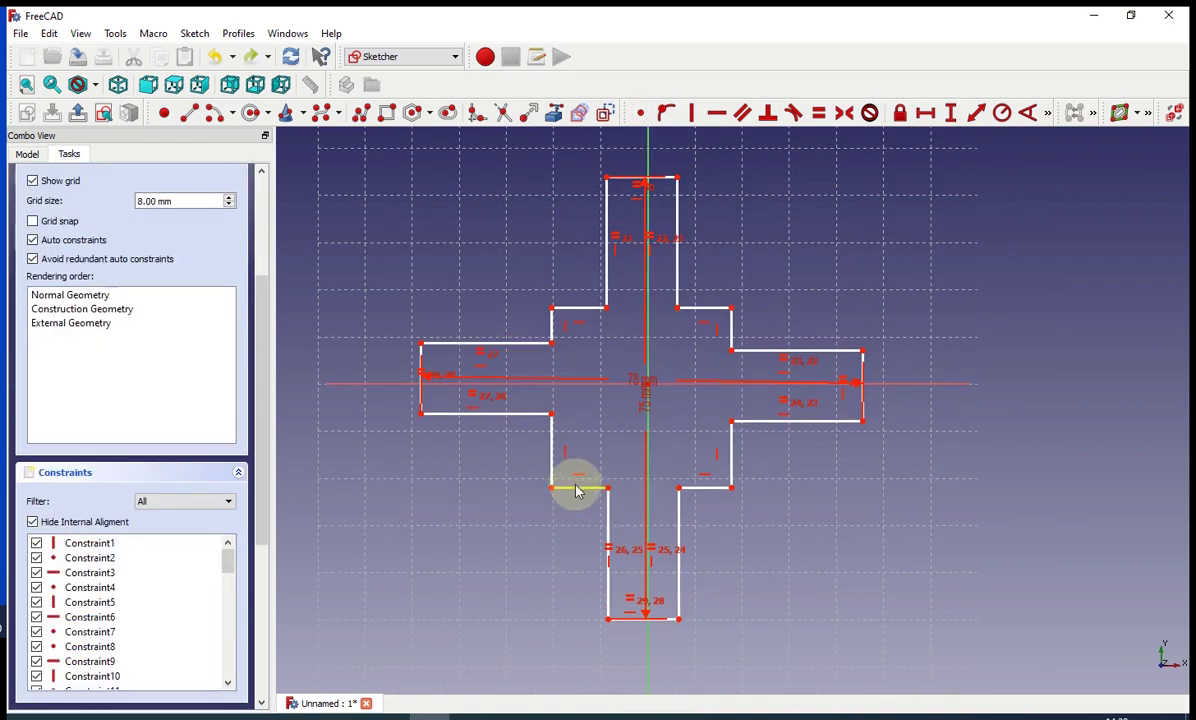
Constrain the lower-left and upper-left horizontal connecting lines to equal length
click(580, 488)
click(578, 308)
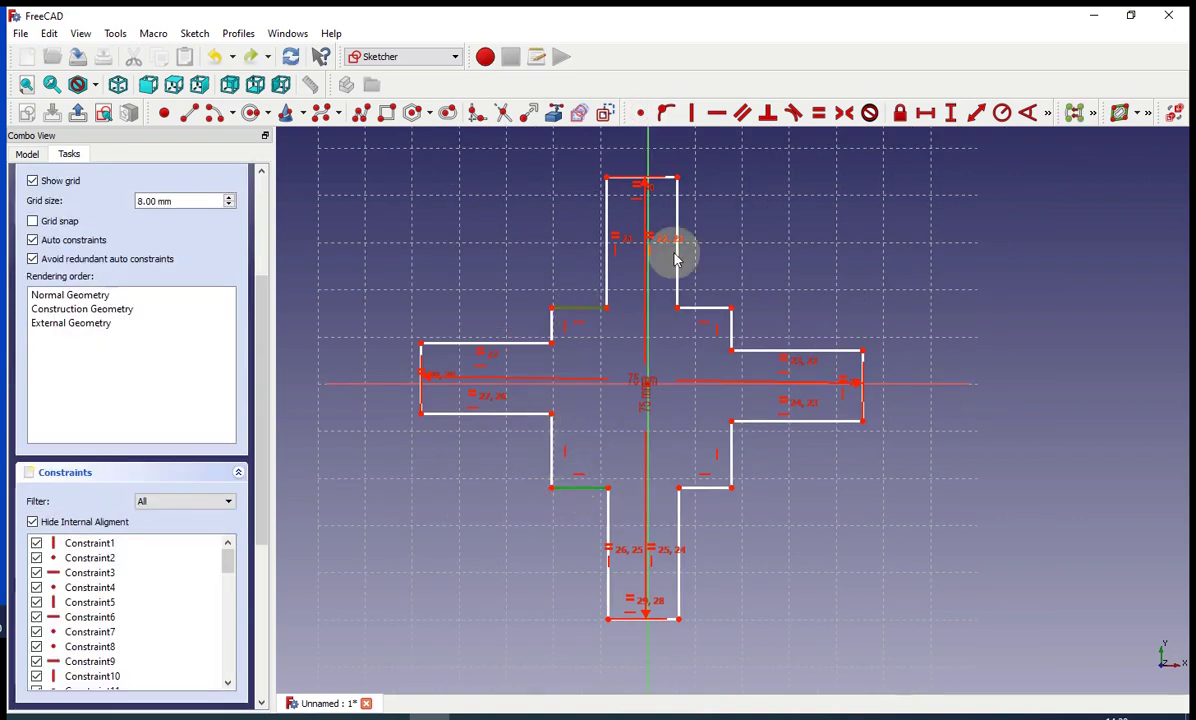
click(820, 112)
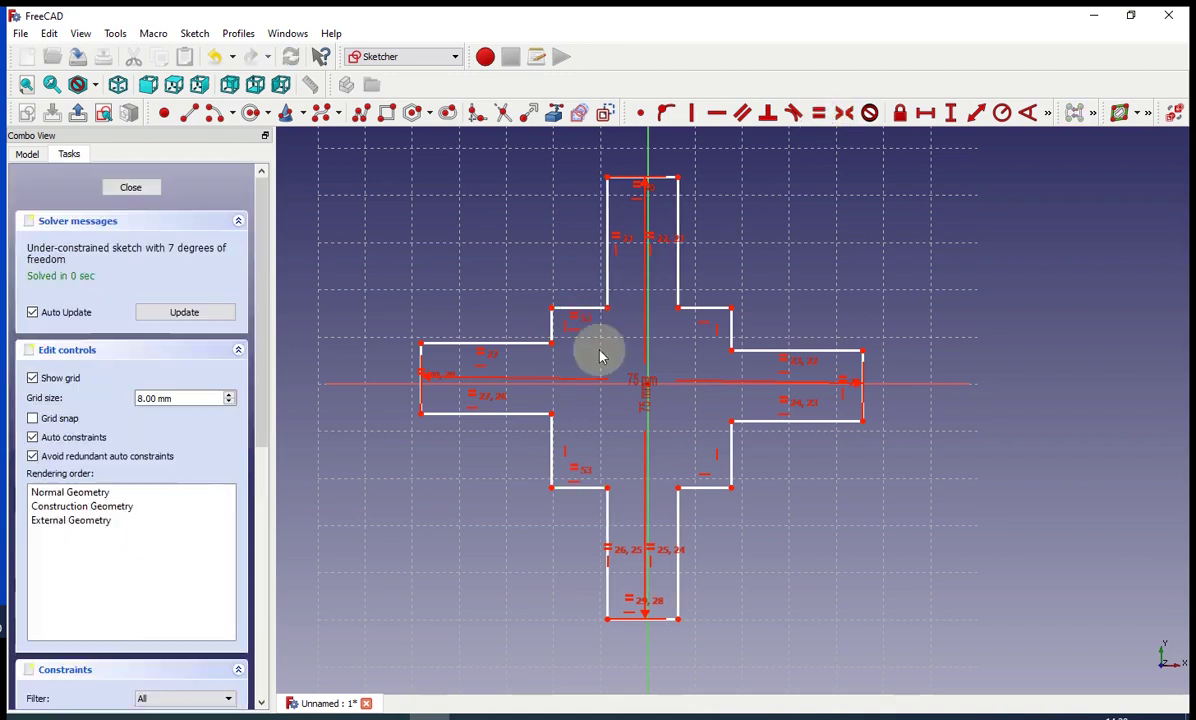
Constrain all the short connecting lines in the cross's four inner corners to equal length
click(553, 450)
click(553, 325)
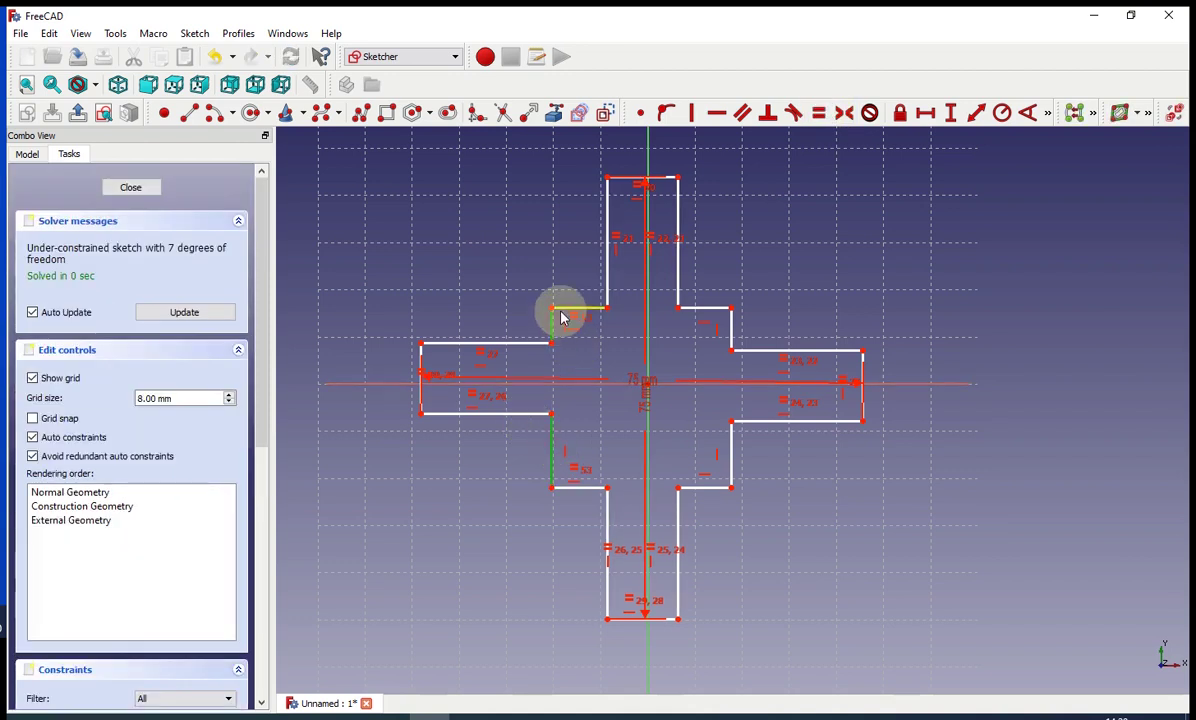
click(567, 311)
click(715, 310)
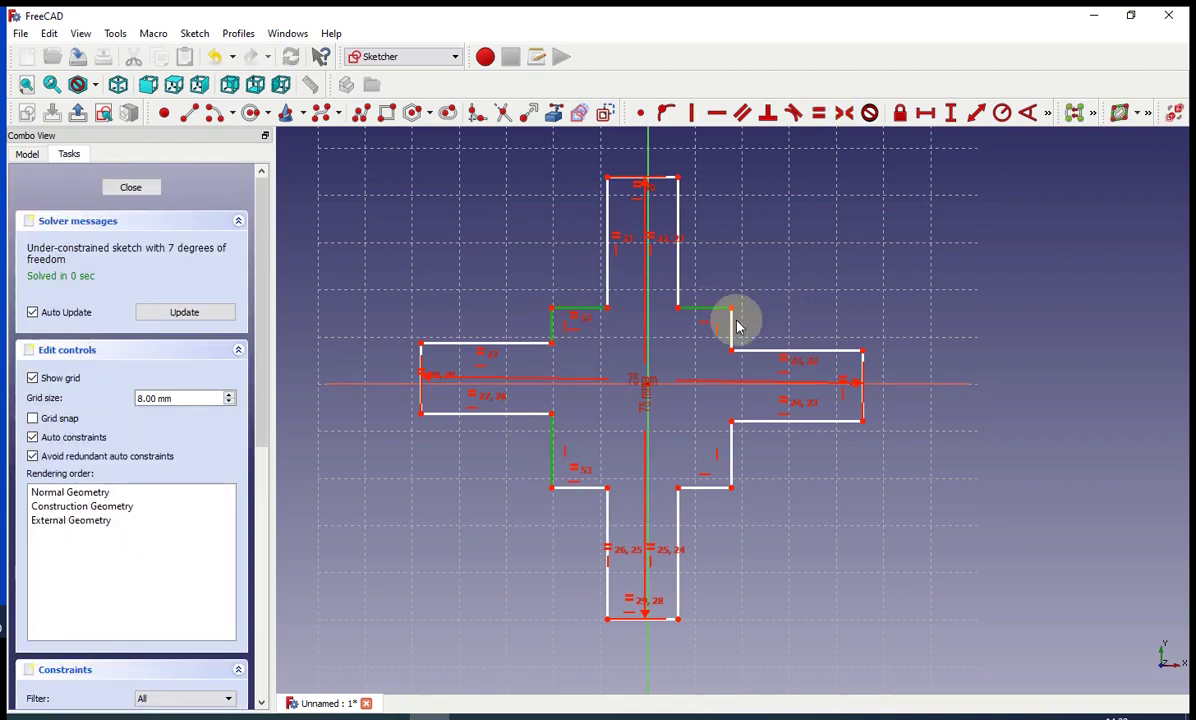
click(732, 325)
click(729, 486)
click(713, 489)
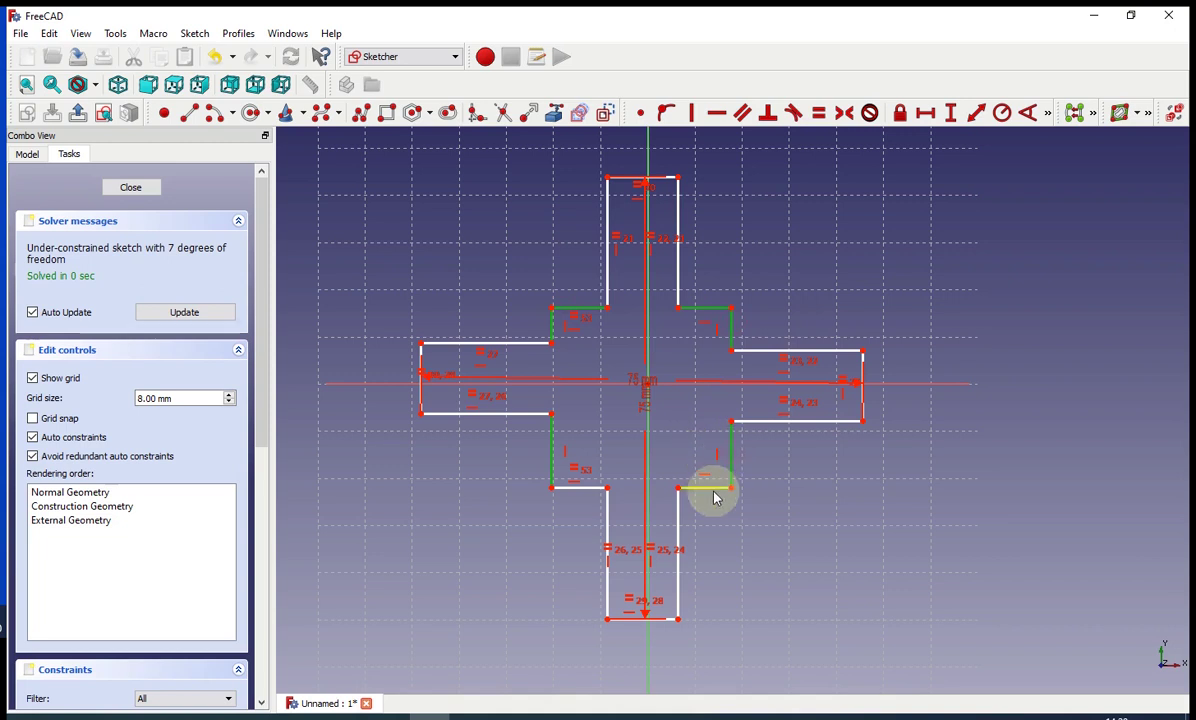
click(825, 115)
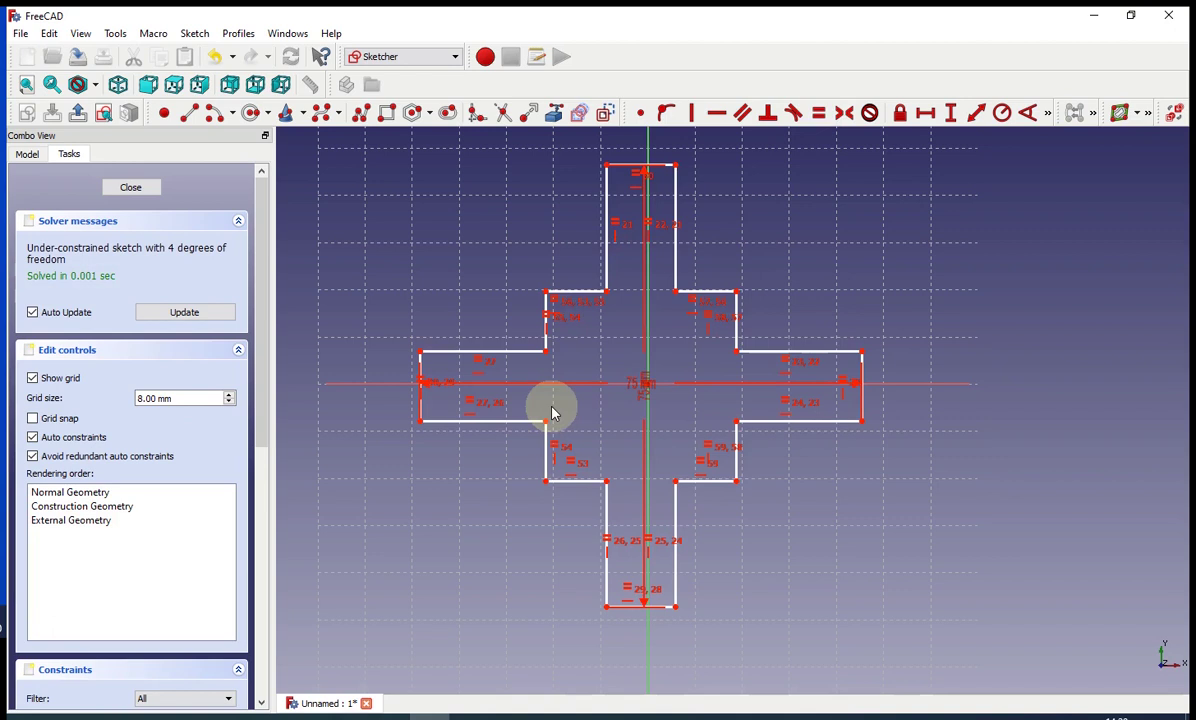
Delete the two lower-left connecting lines and join the left and bottom arms' inner endpoints with a single diagonal line
click(545, 458)
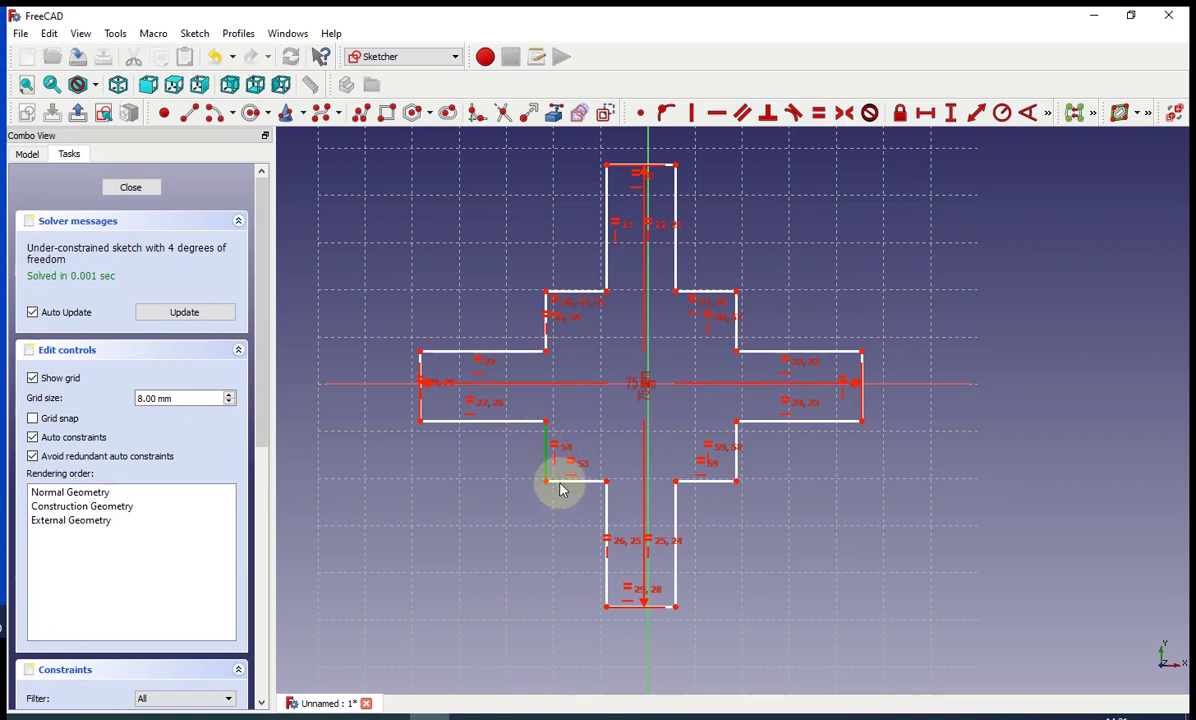
click(560, 488)
click(187, 112)
click(546, 421)
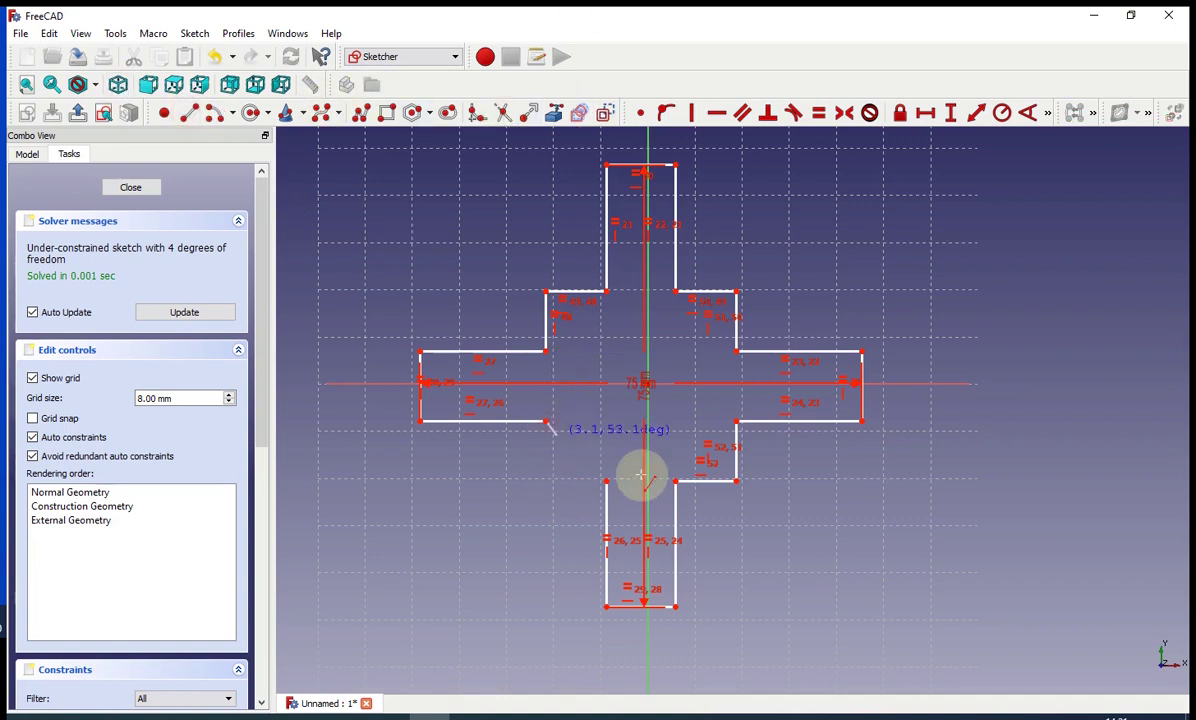
click(606, 482)
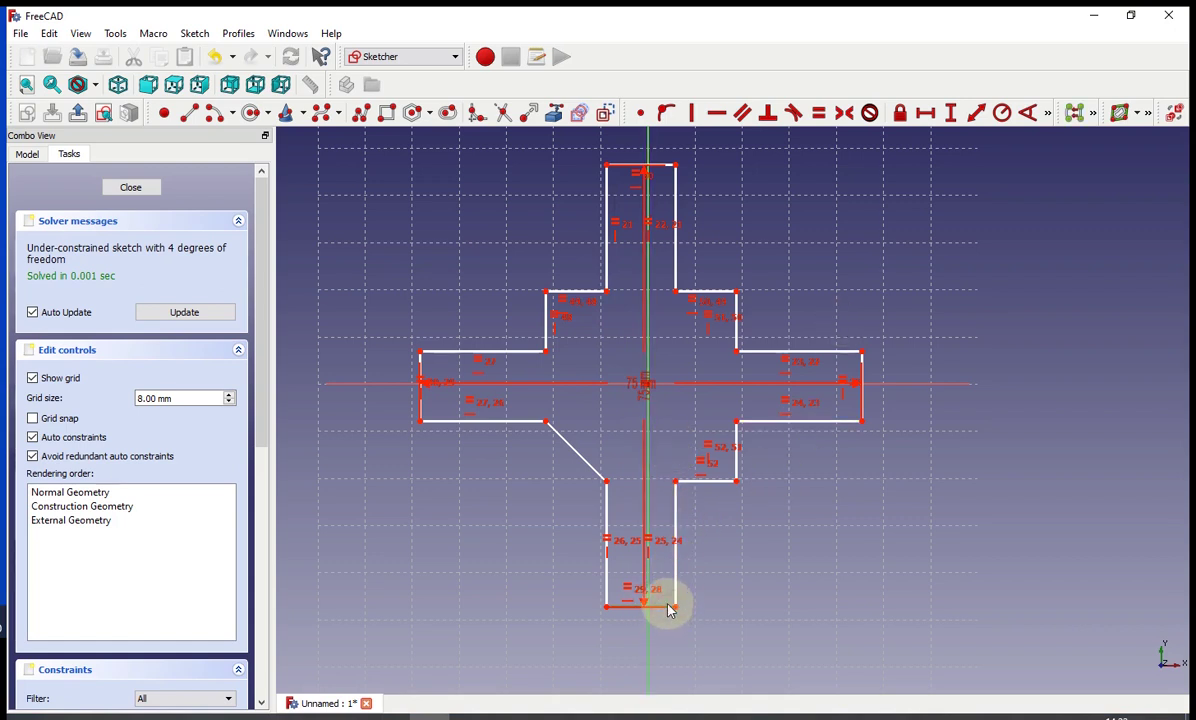
Constrain the bottom arm's end to a horizontal width of 4 mm
click(921, 125)
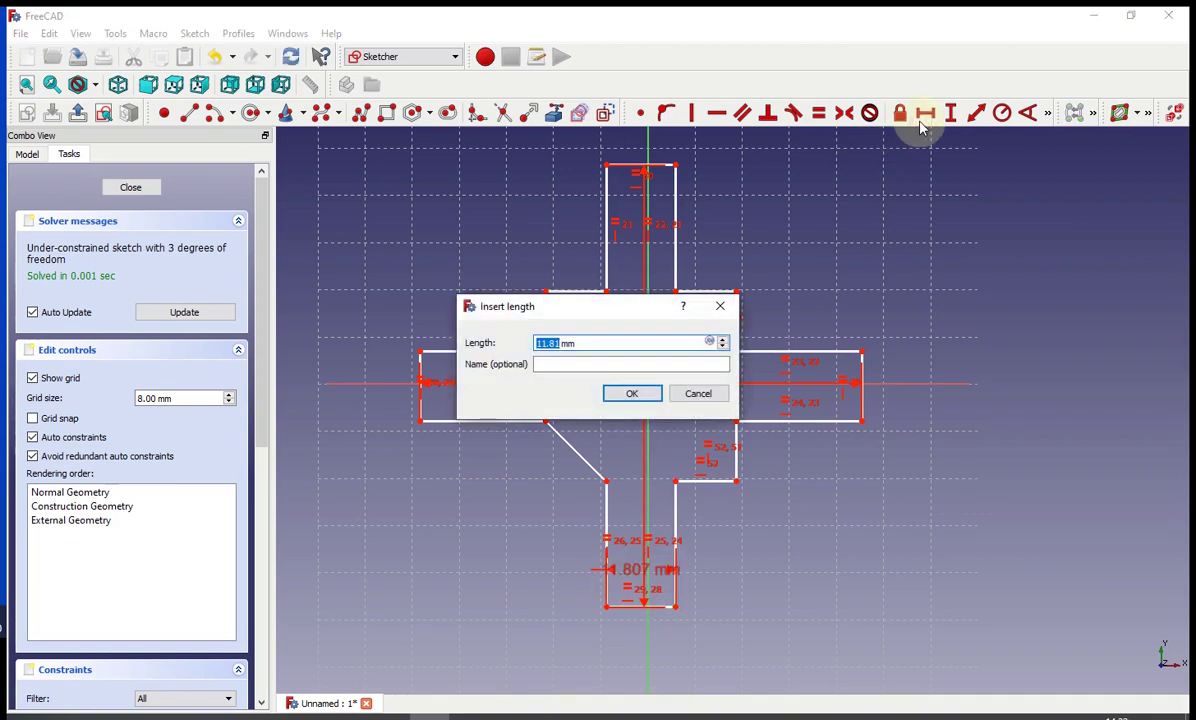
text(4)
key(Return)
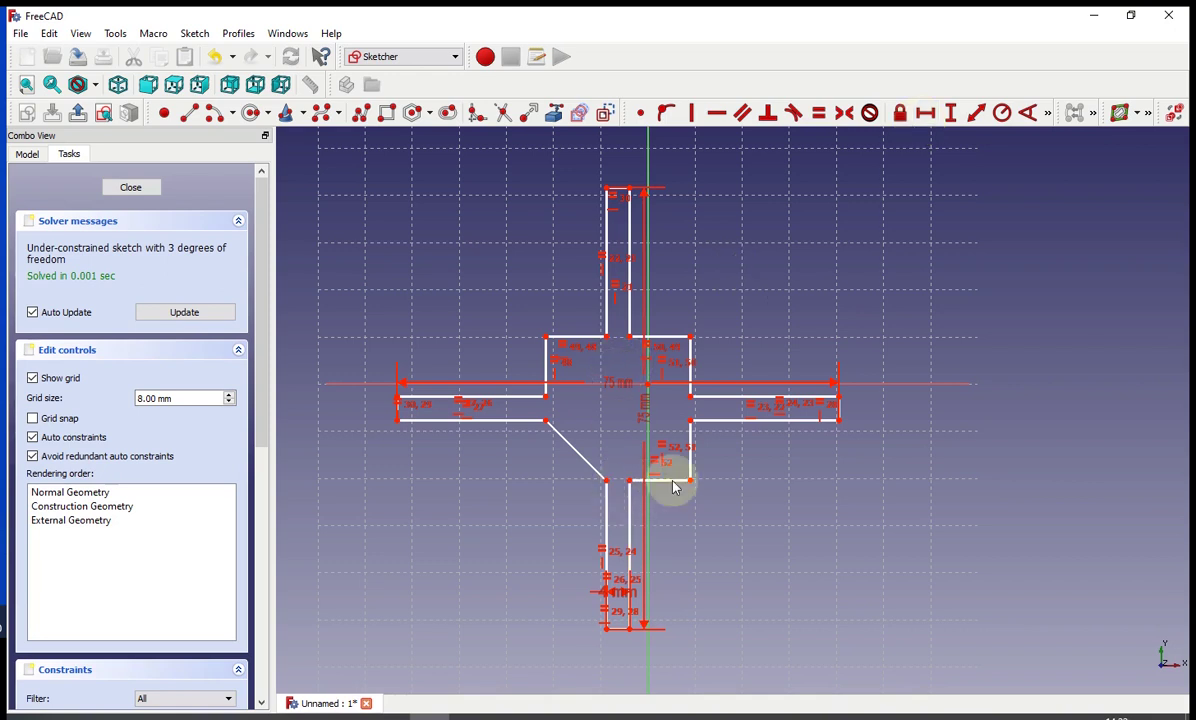
Delete the end lines closing the bottom, right and top arms, and move the 4 mm dimension below the bottom arm
scroll(620, 630, up, 5)
scroll(624, 648, down, 5)
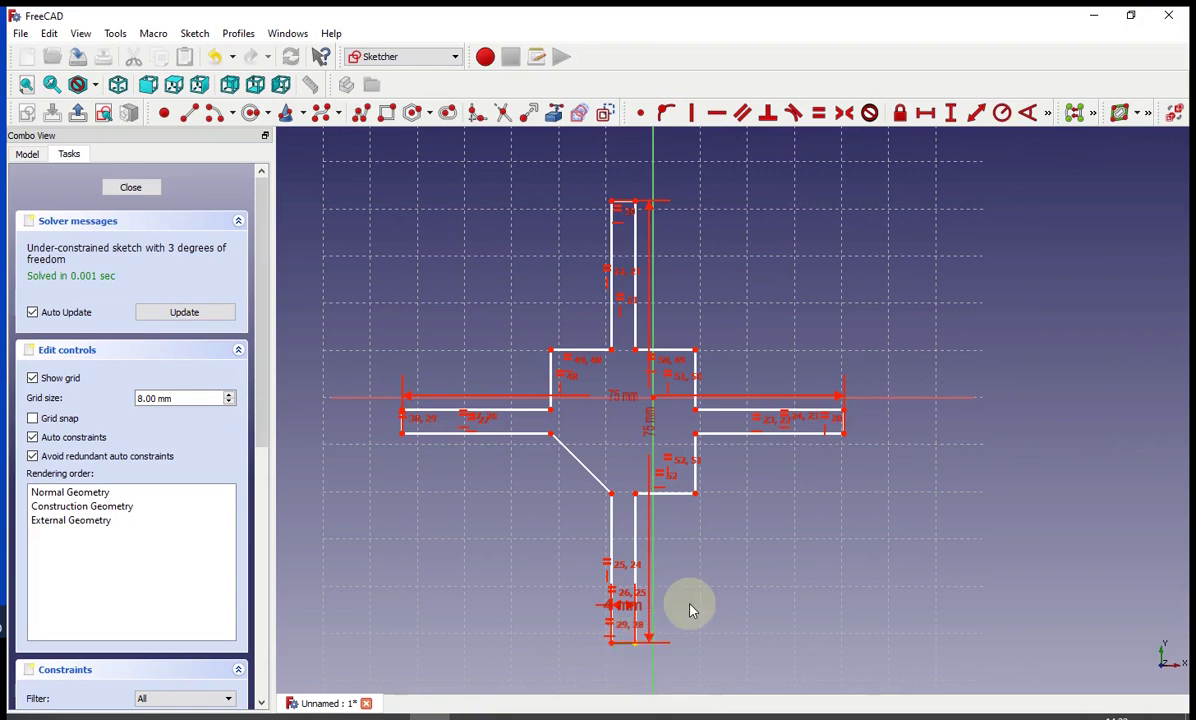
key(Delete)
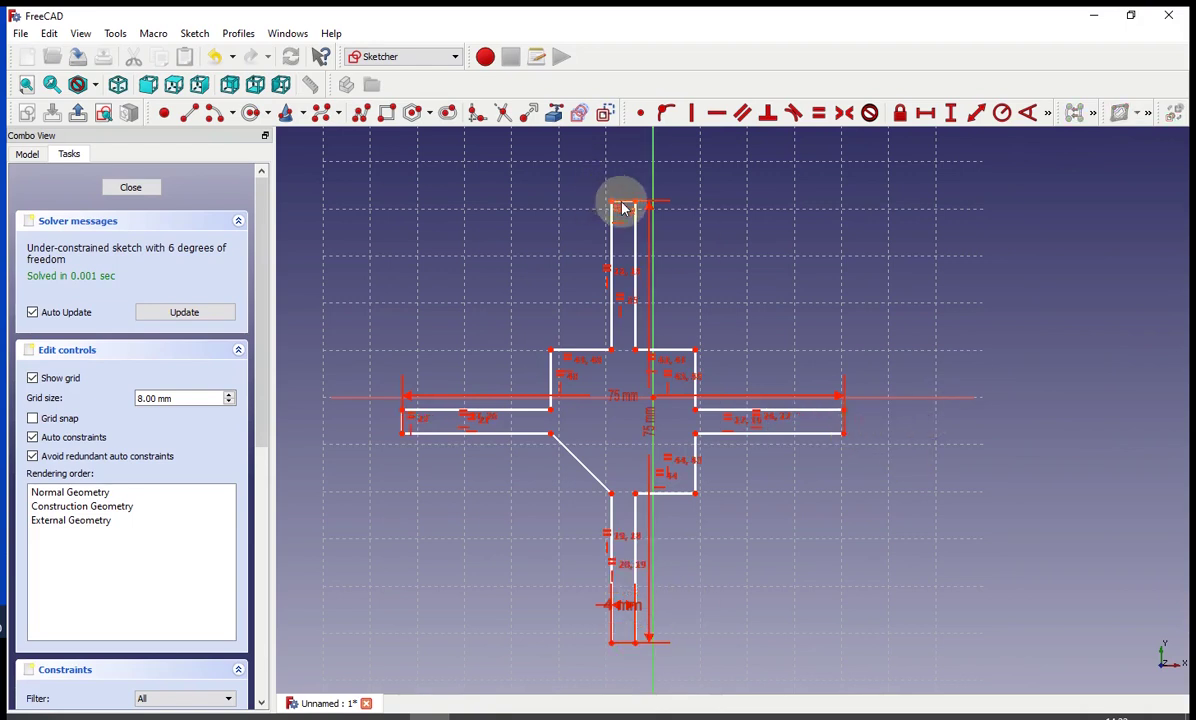
scroll(622, 210, up, 8)
click(622, 208)
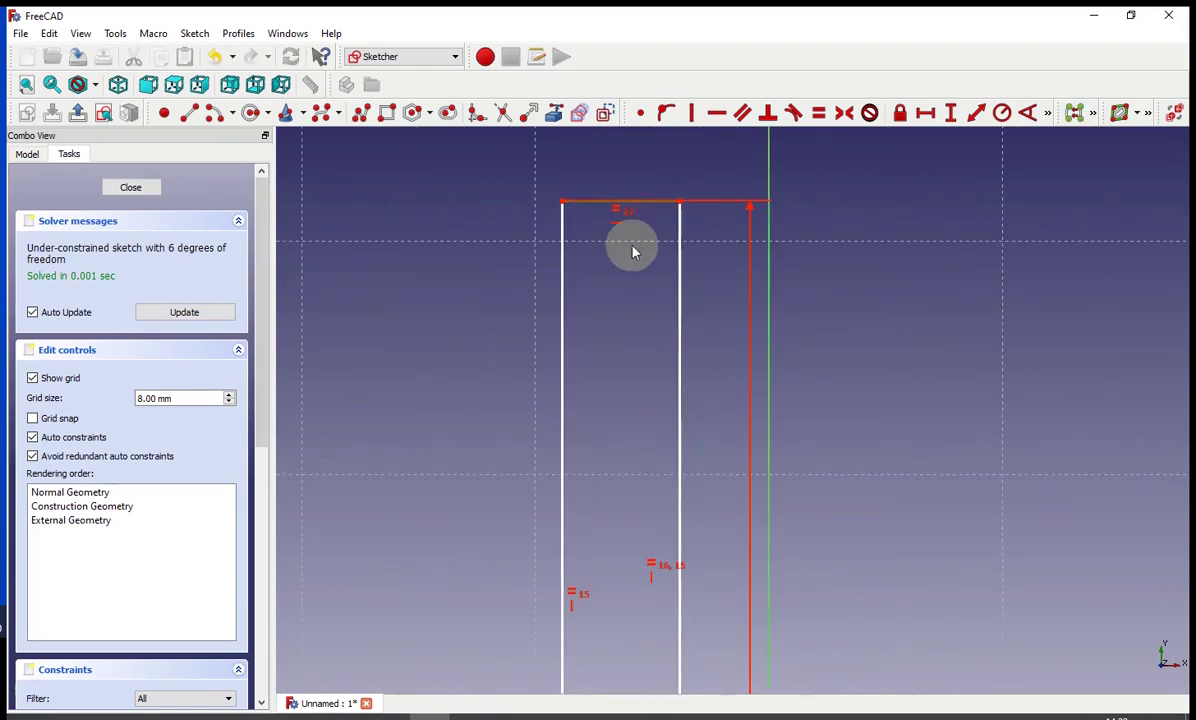
key(Delete)
scroll(600, 400, down, 8)
scroll(398, 530, up, 2)
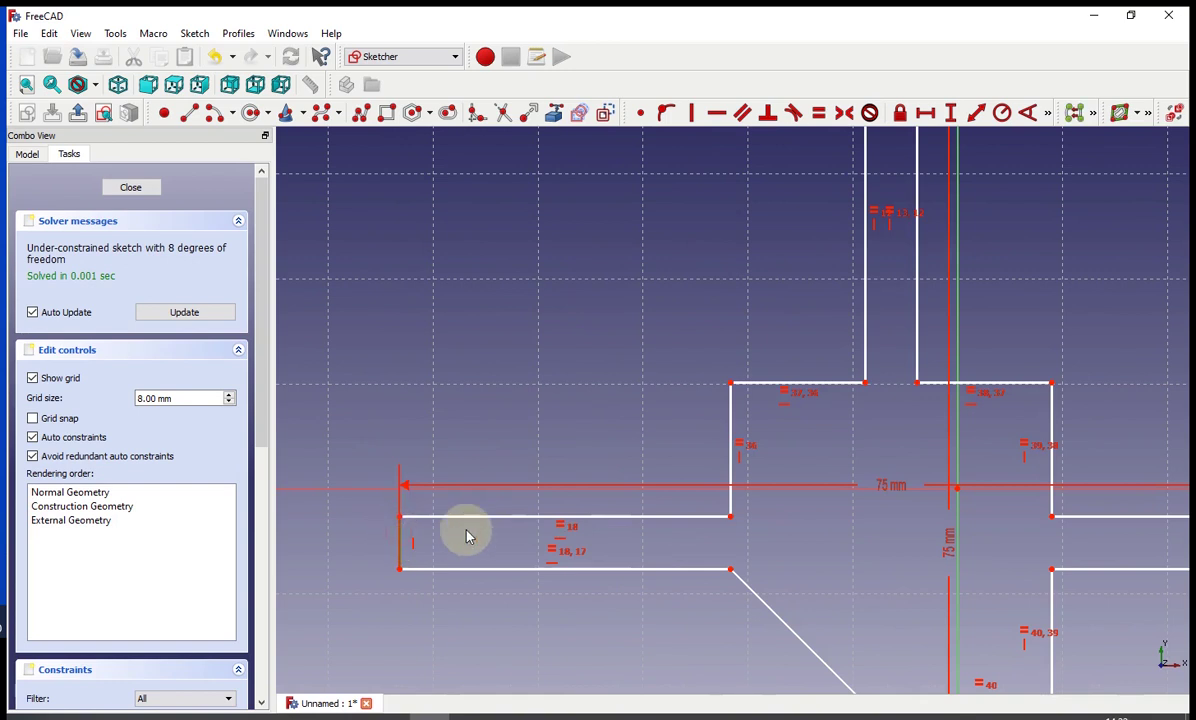
scroll(508, 532, down, 6)
scroll(620, 684, up, 4)
scroll(620, 686, down, 6)
scroll(649, 662, up, 4)
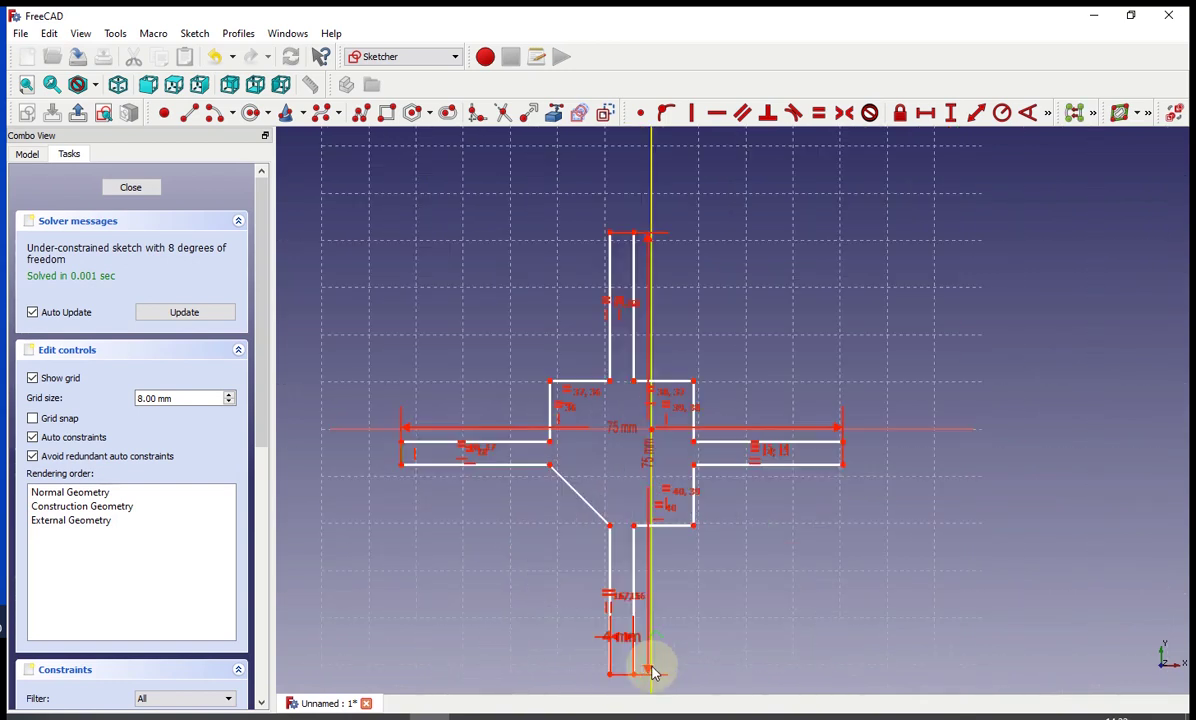
click(651, 660)
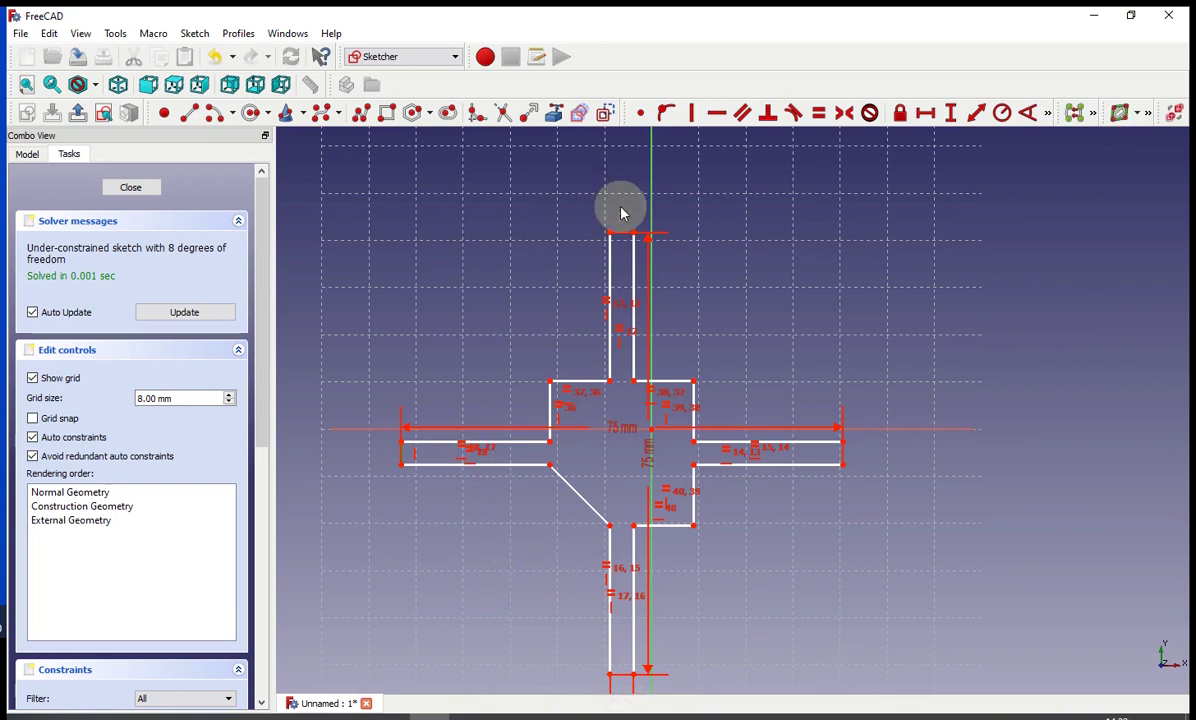
Draw a circle just beyond each of the four arm ends and constrain all four circles to equal radius
click(254, 112)
click(618, 188)
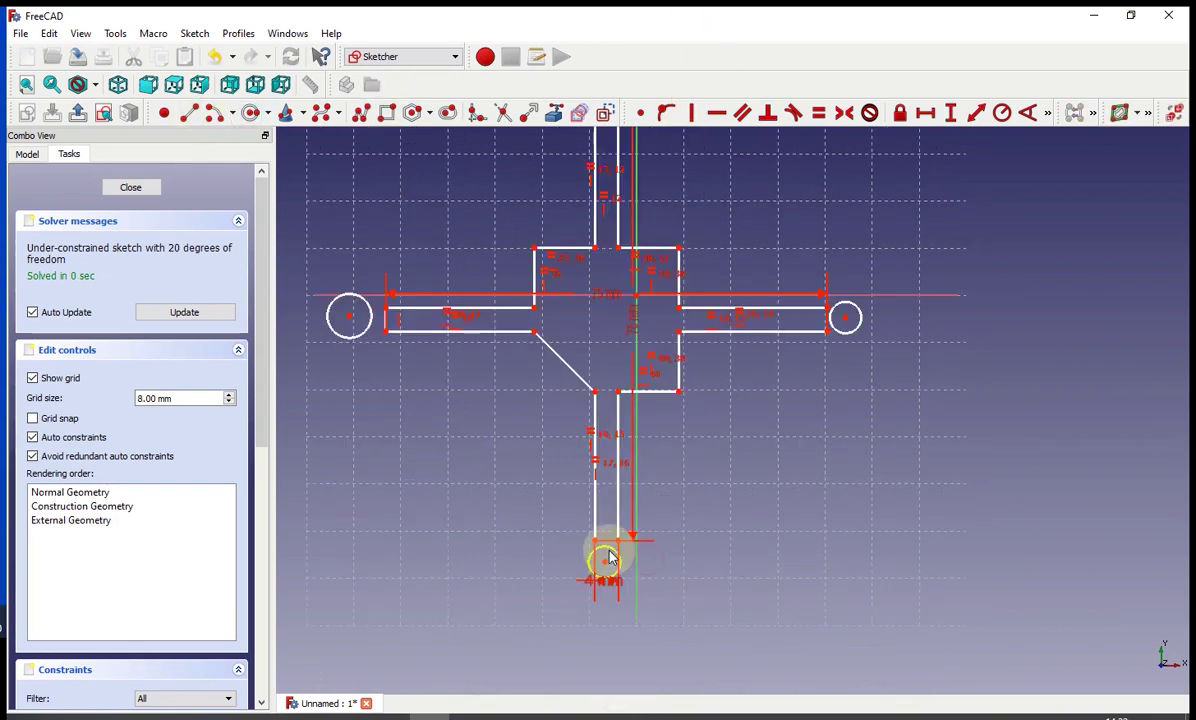
click(608, 553)
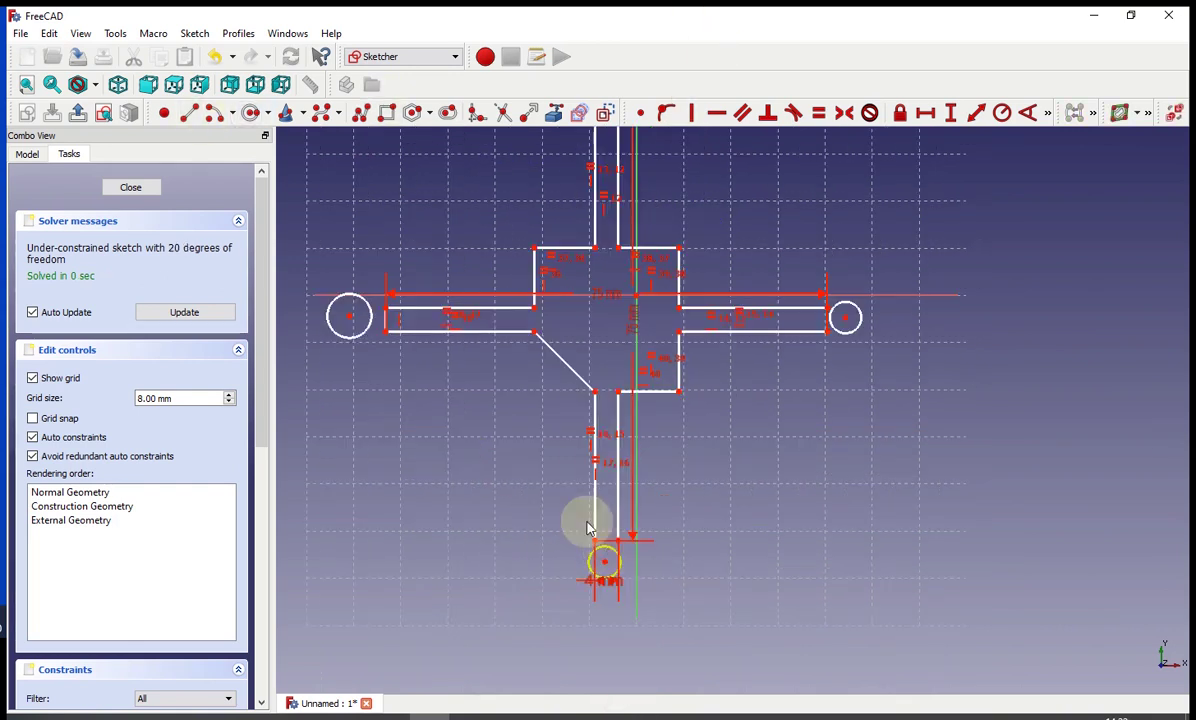
click(347, 334)
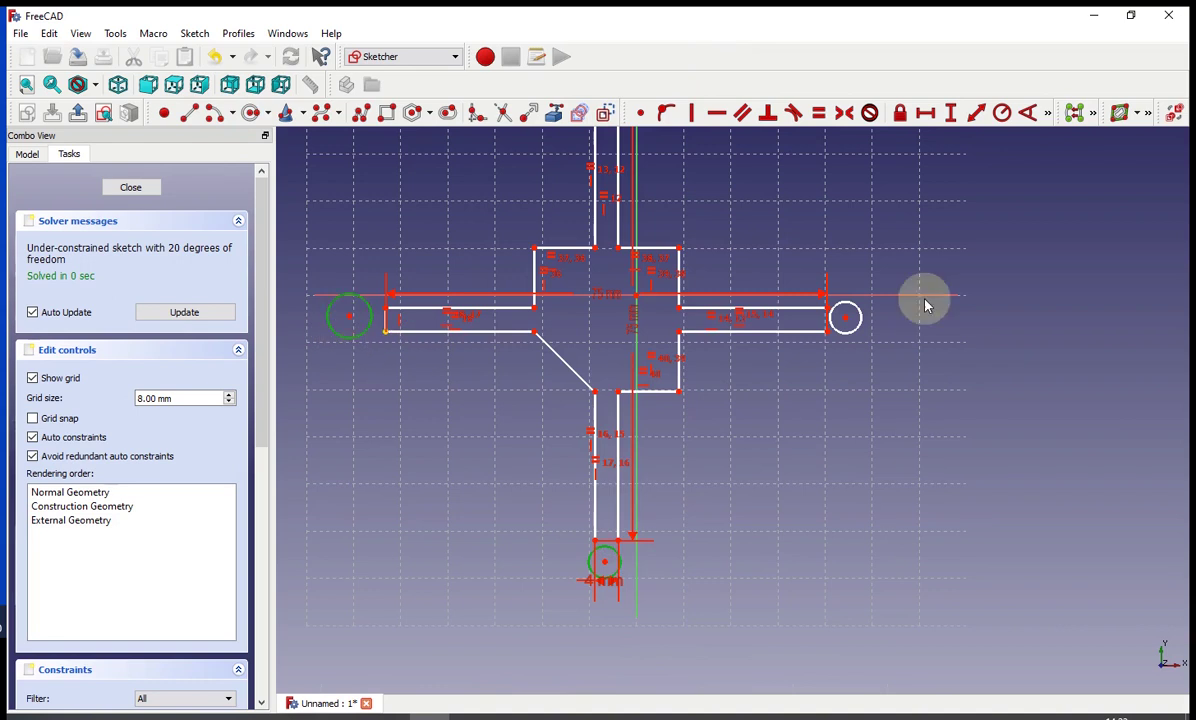
click(860, 317)
scroll(860, 317, down, 5)
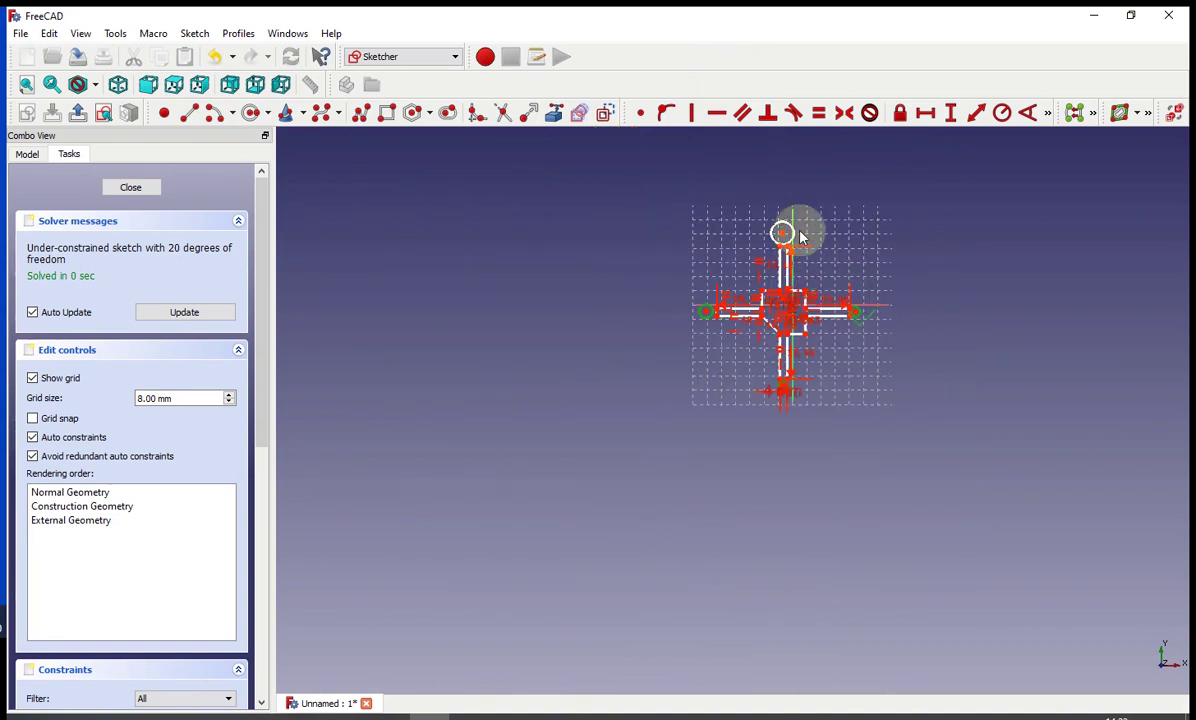
click(819, 112)
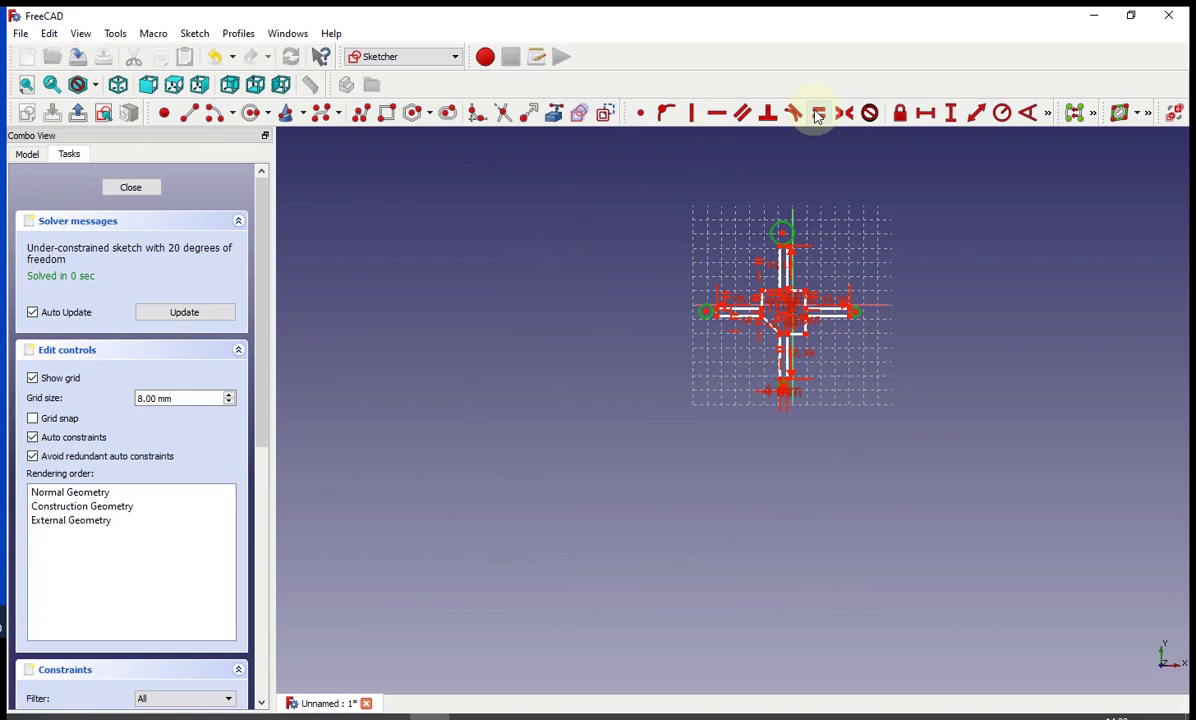
Set the radius of the circle at the right arm's end to 3.5 mm
scroll(779, 341, up, 3)
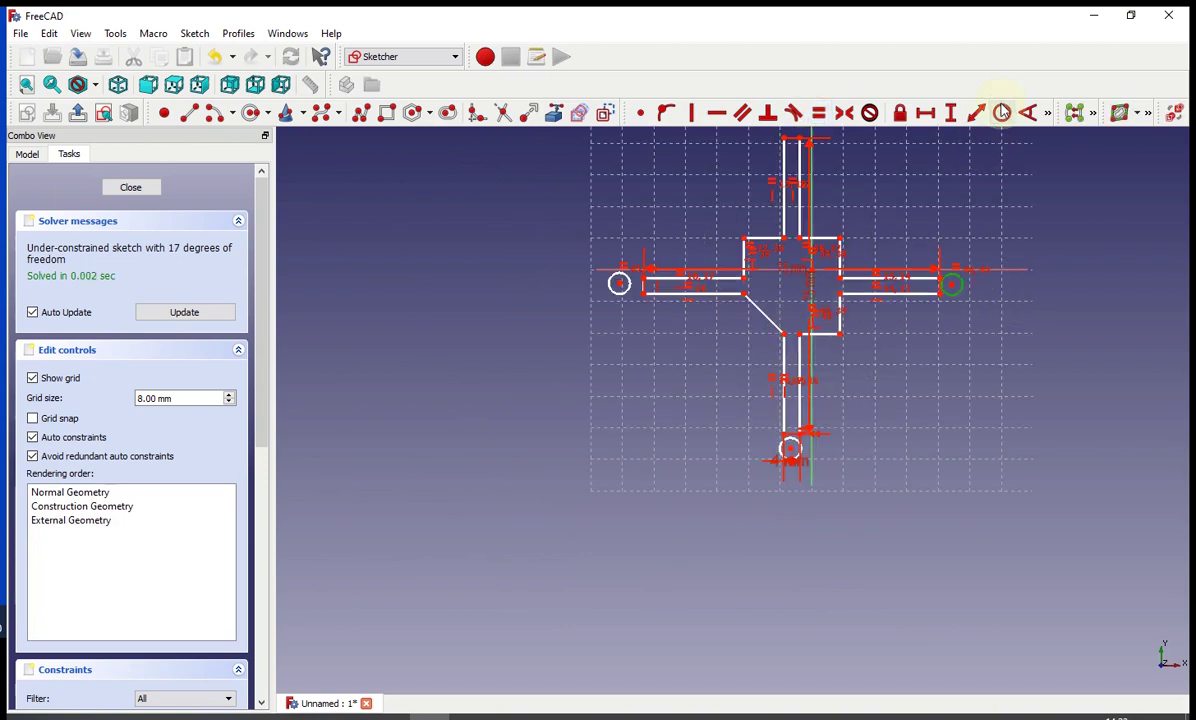
click(1004, 112)
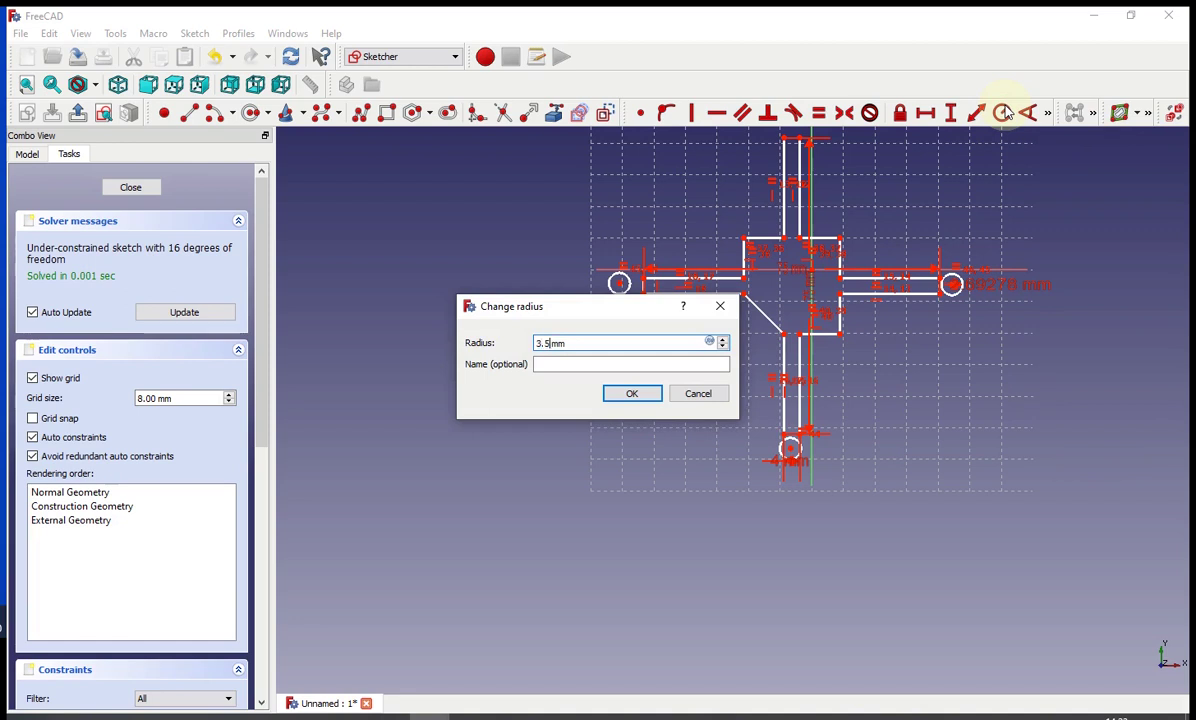
key(Return)
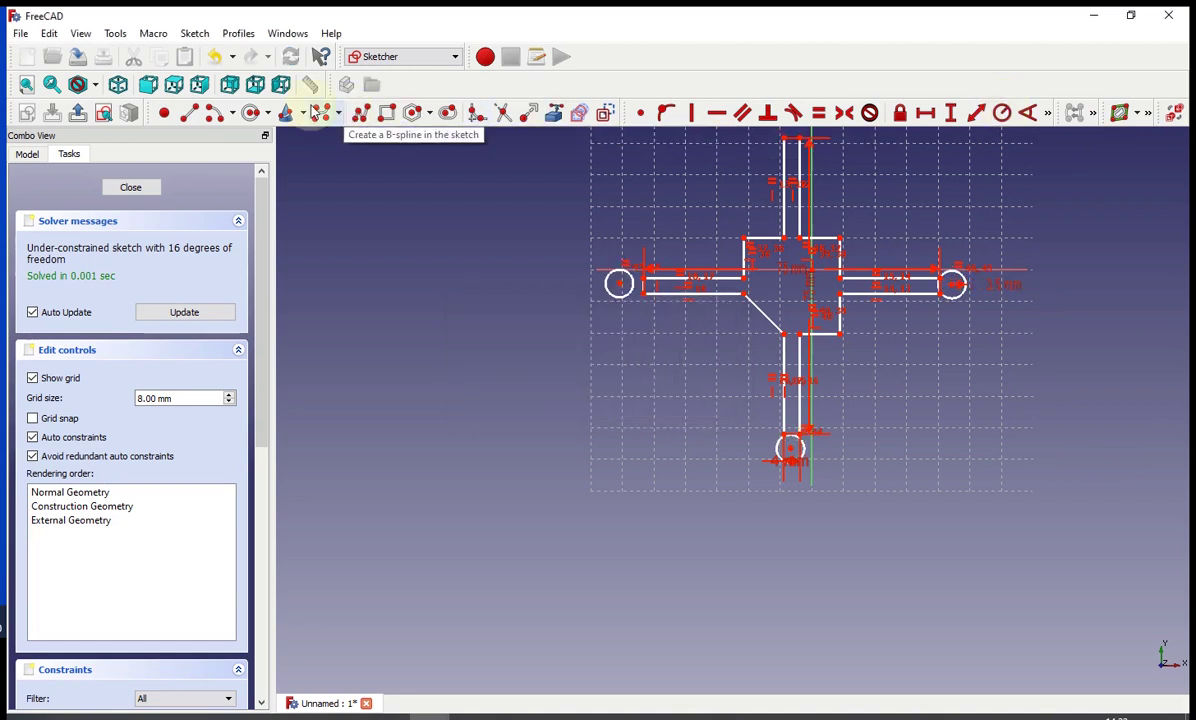
click(250, 112)
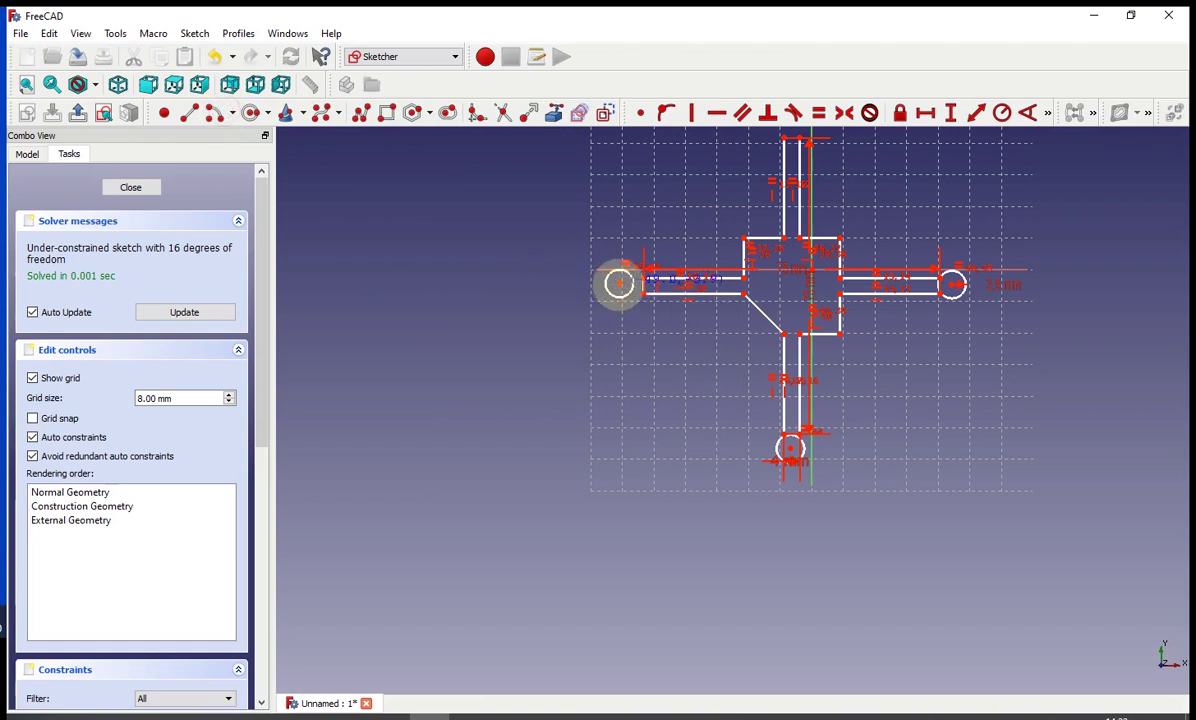
click(619, 283)
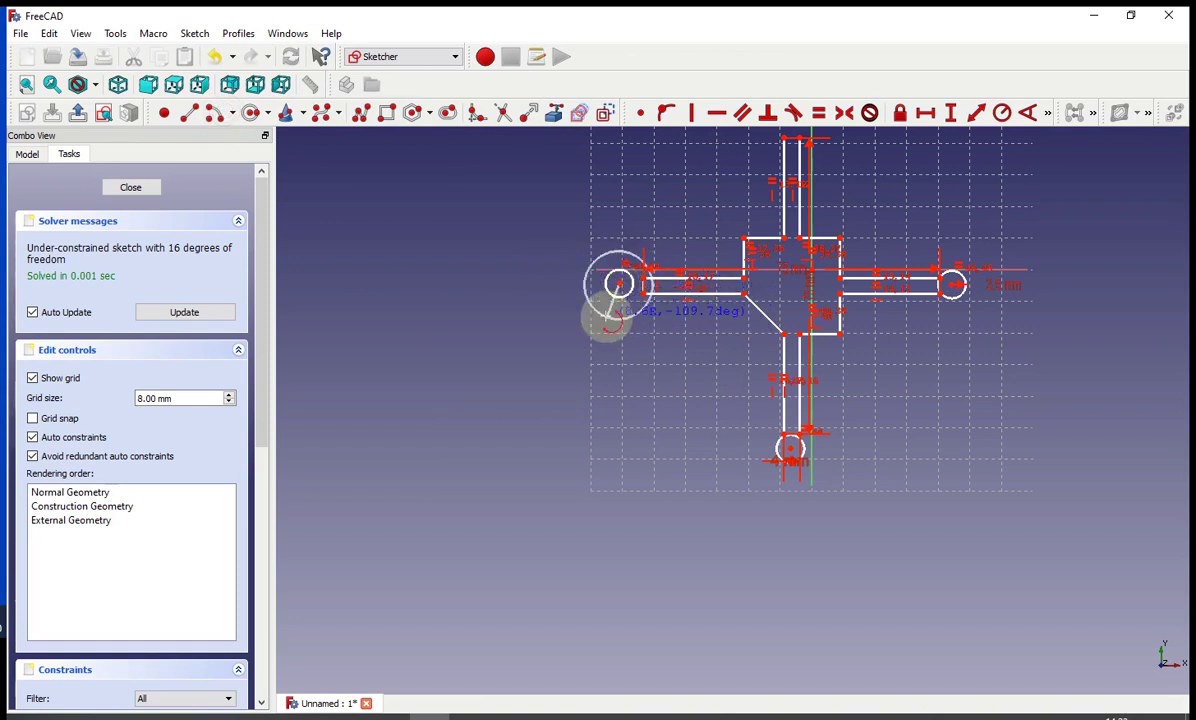
right_click(626, 298)
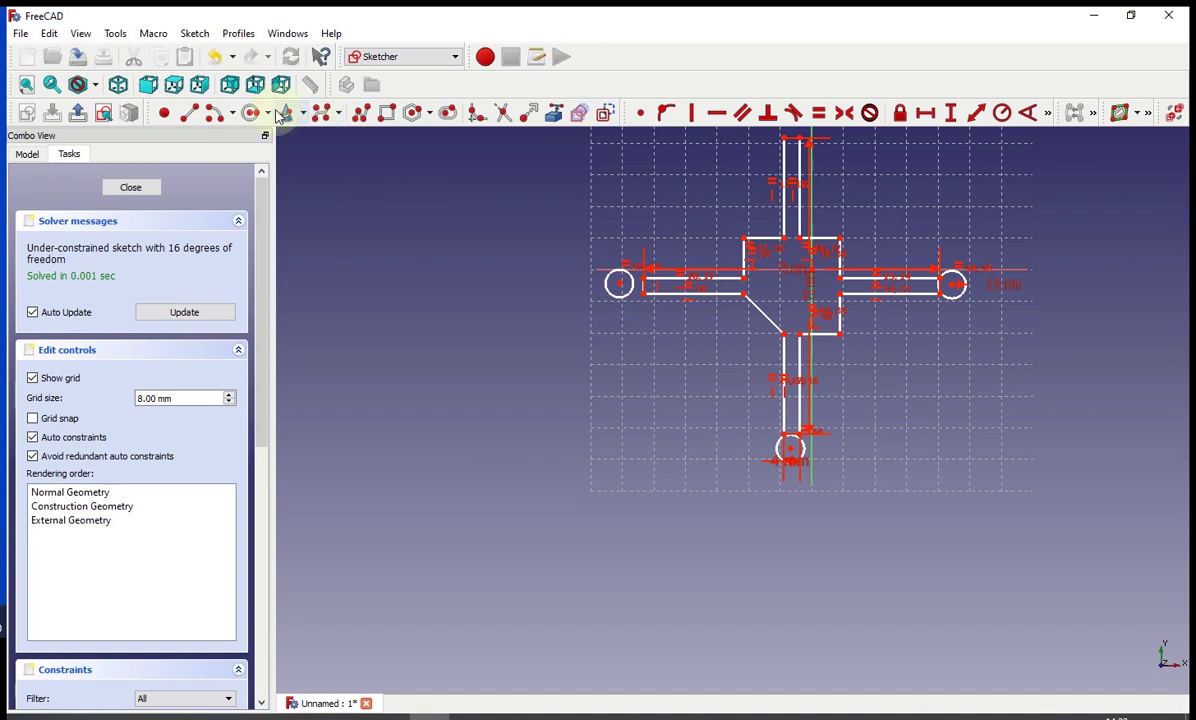
Draw an outer arc centred on the left circle, running between the two end corners of the left arm
click(214, 113)
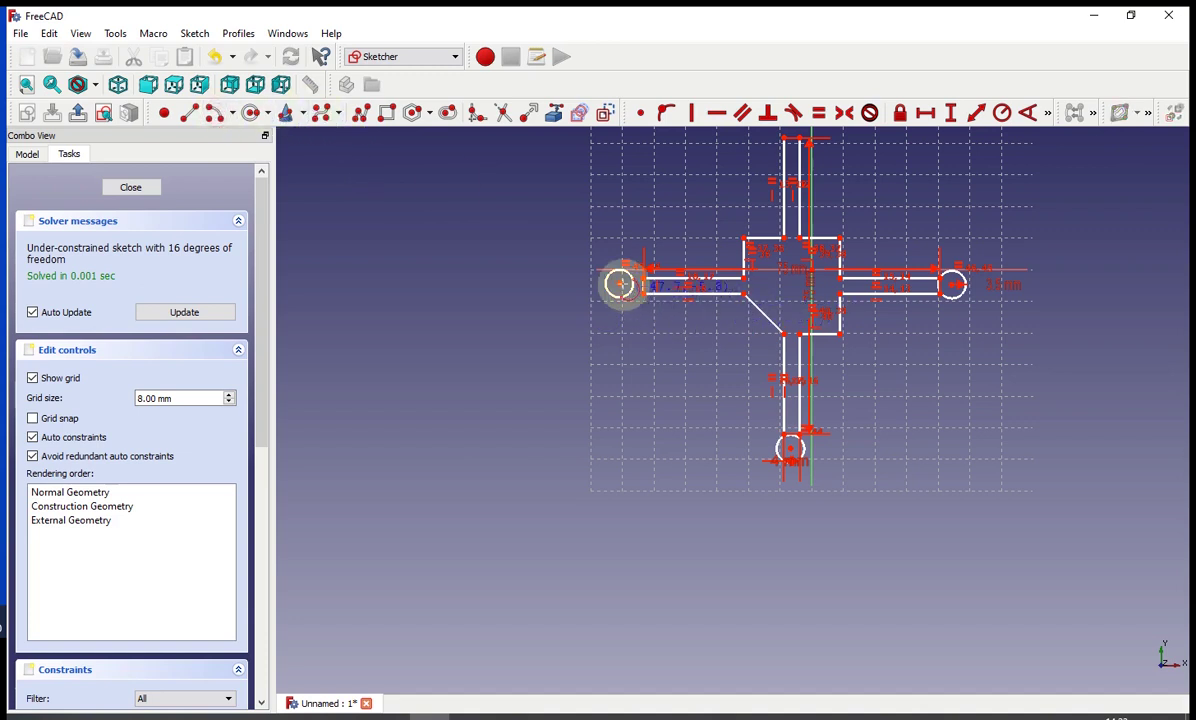
click(619, 283)
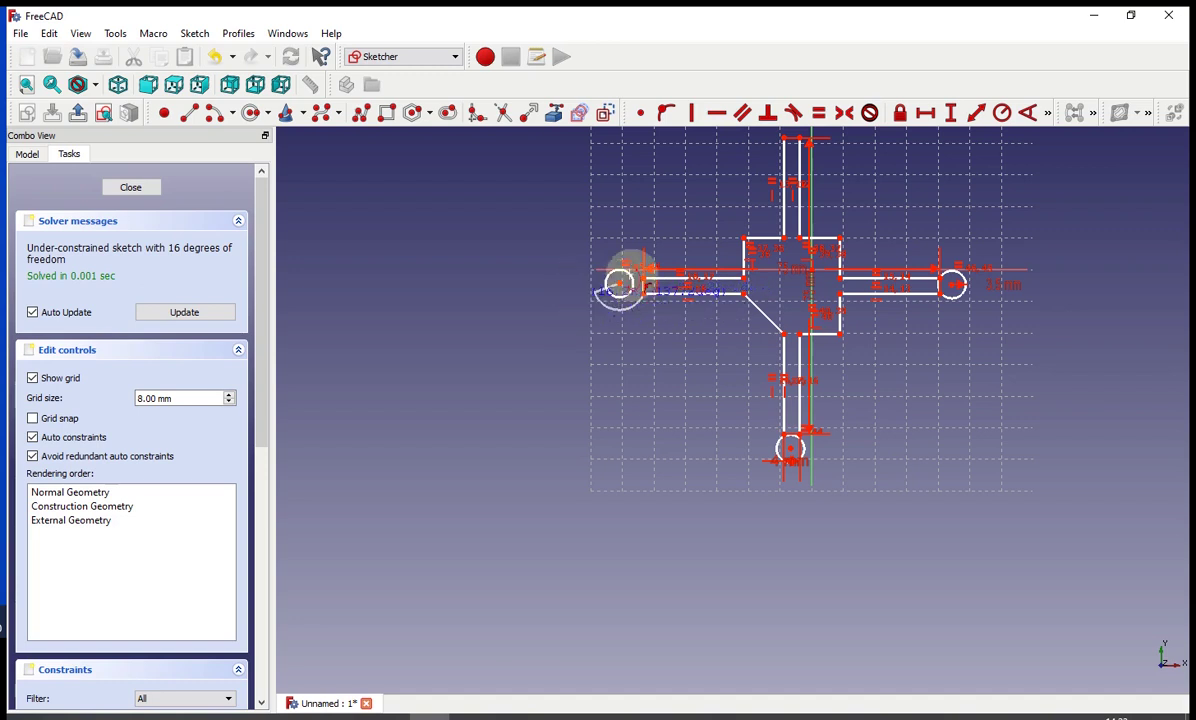
click(641, 271)
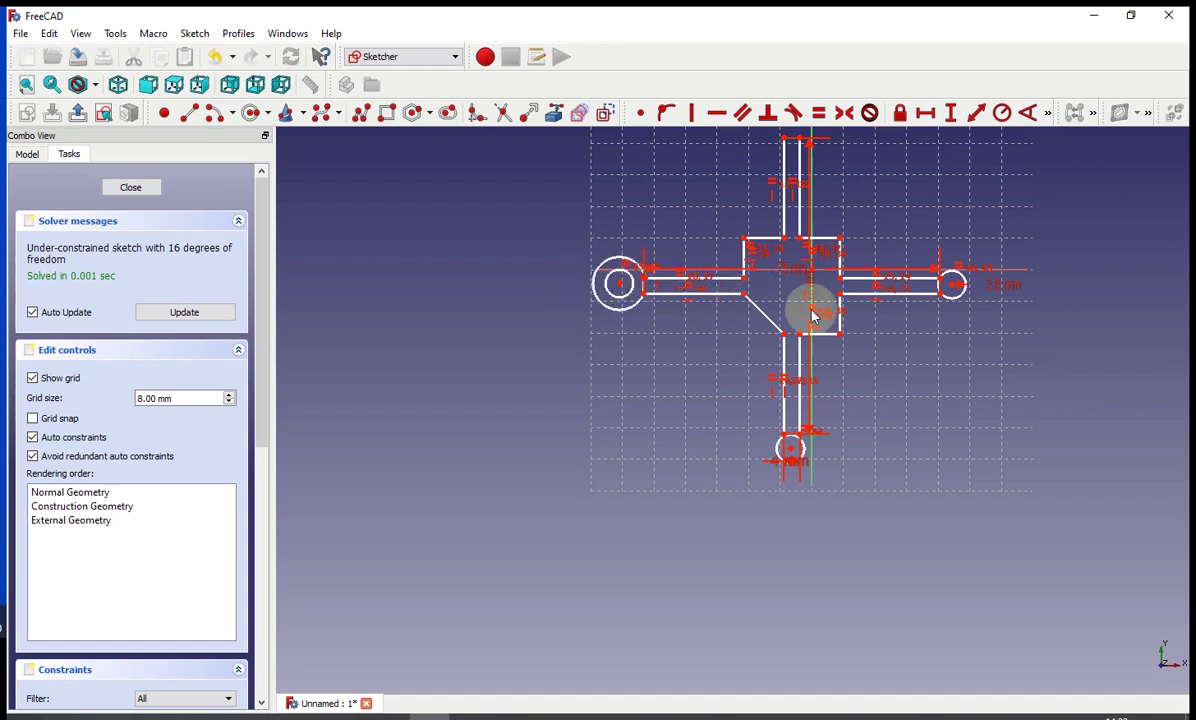
Draw an outer arc centred on the bottom circle, running between the two end corners of the bottom arm
click(790, 448)
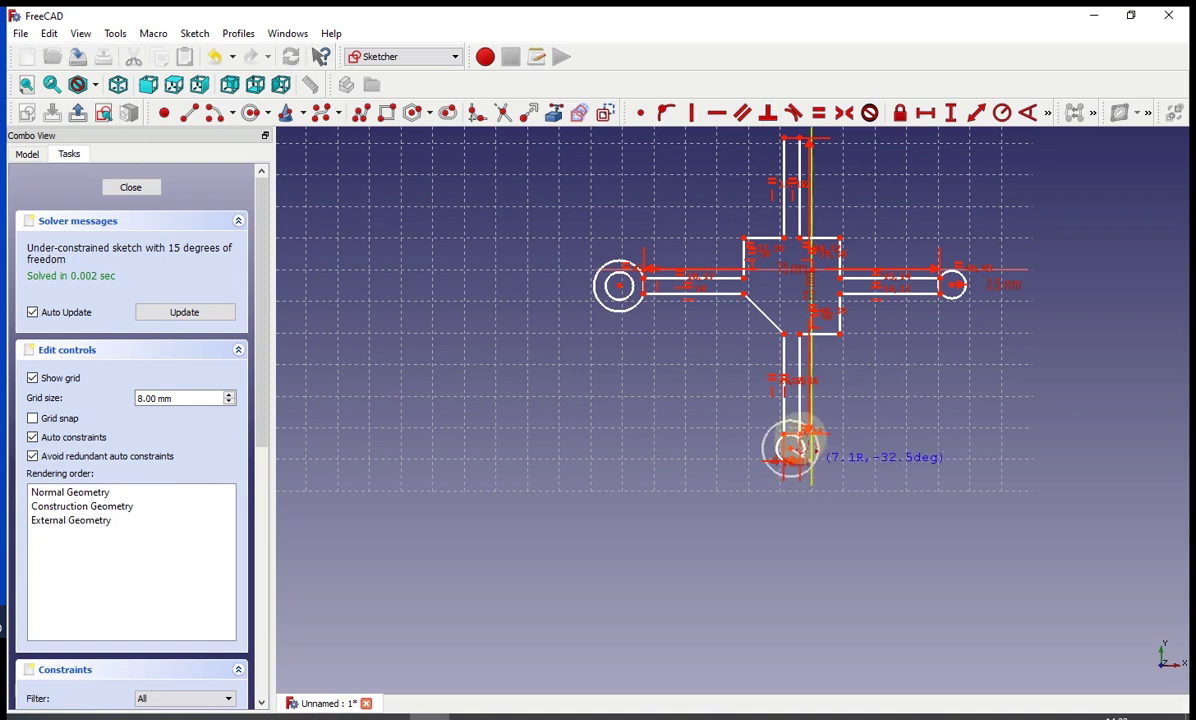
click(804, 434)
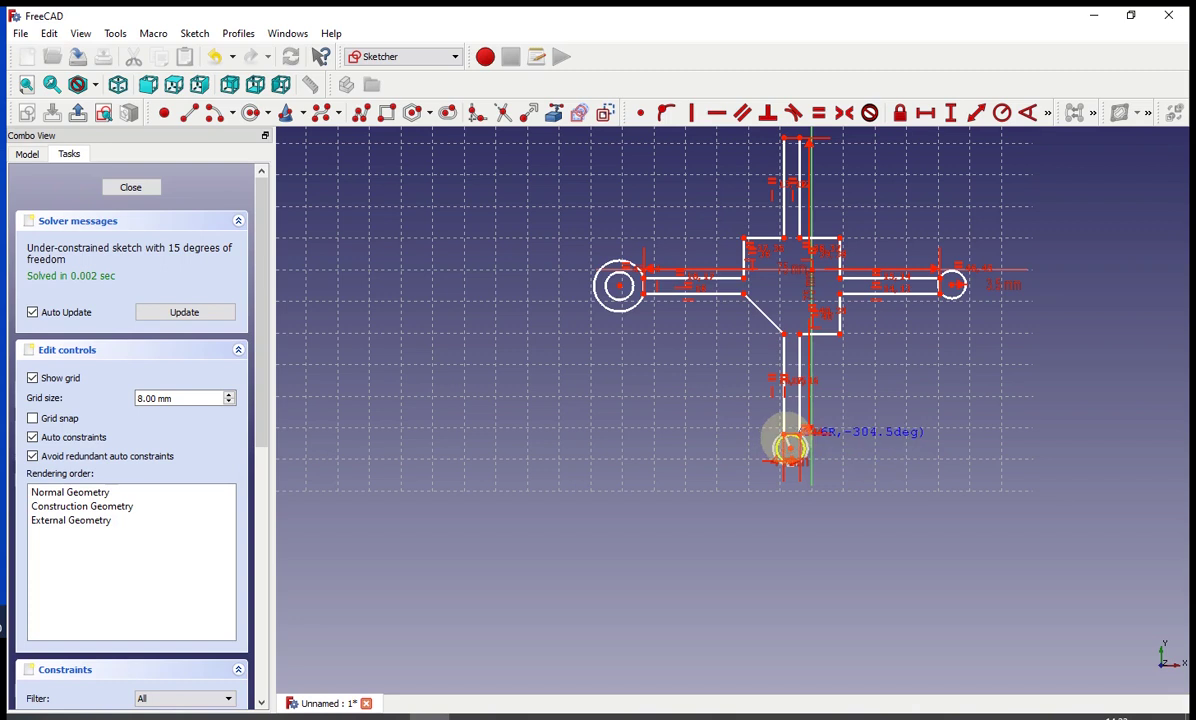
click(790, 448)
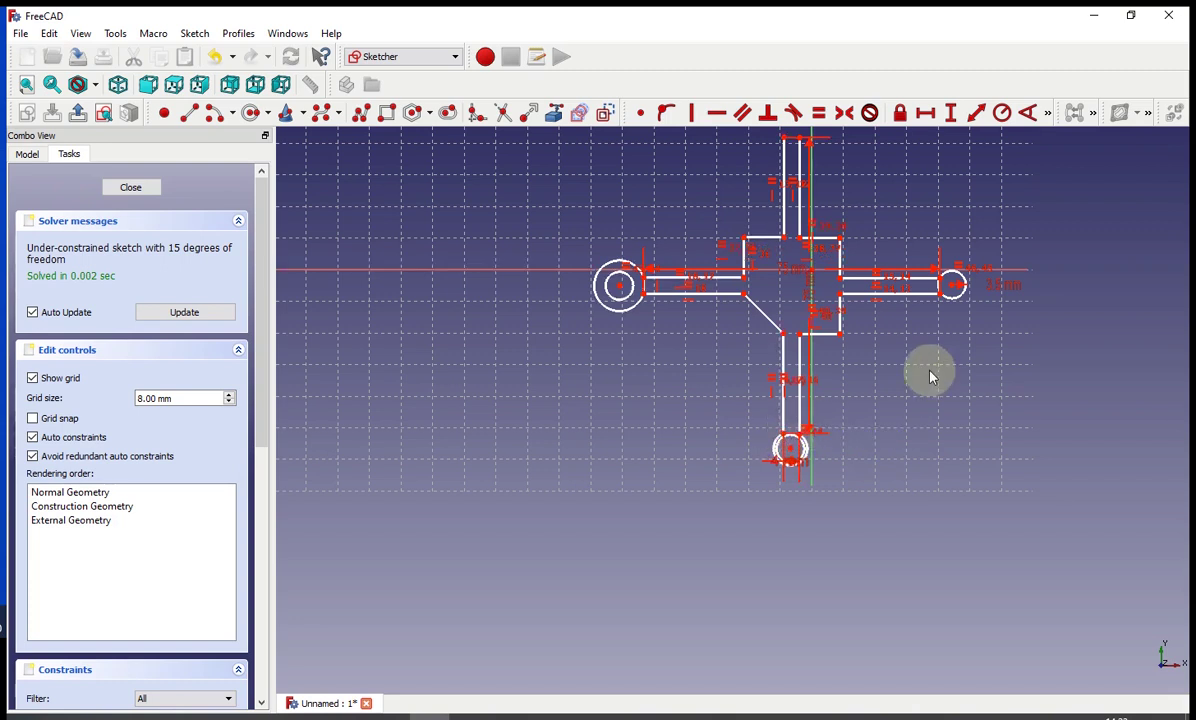
Draw an outer arc centred on the top circle, running between the two end corners of the top arm
scroll(835, 240, up, 2)
click(817, 209)
click(843, 255)
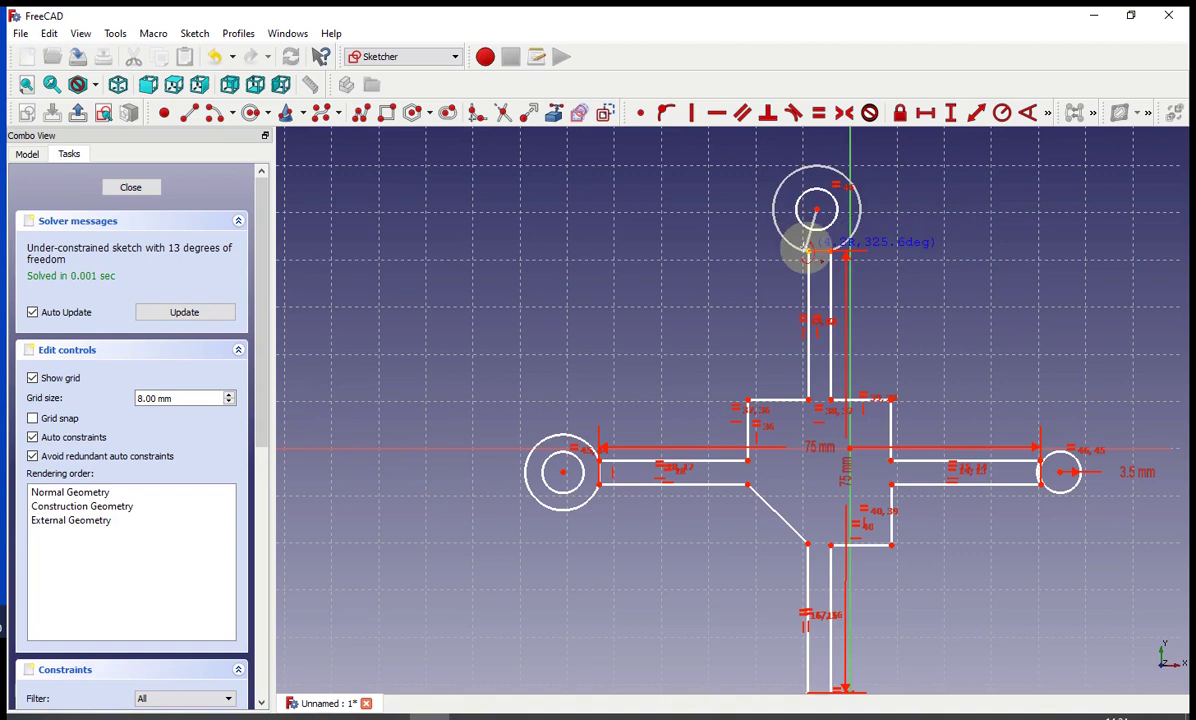
click(808, 252)
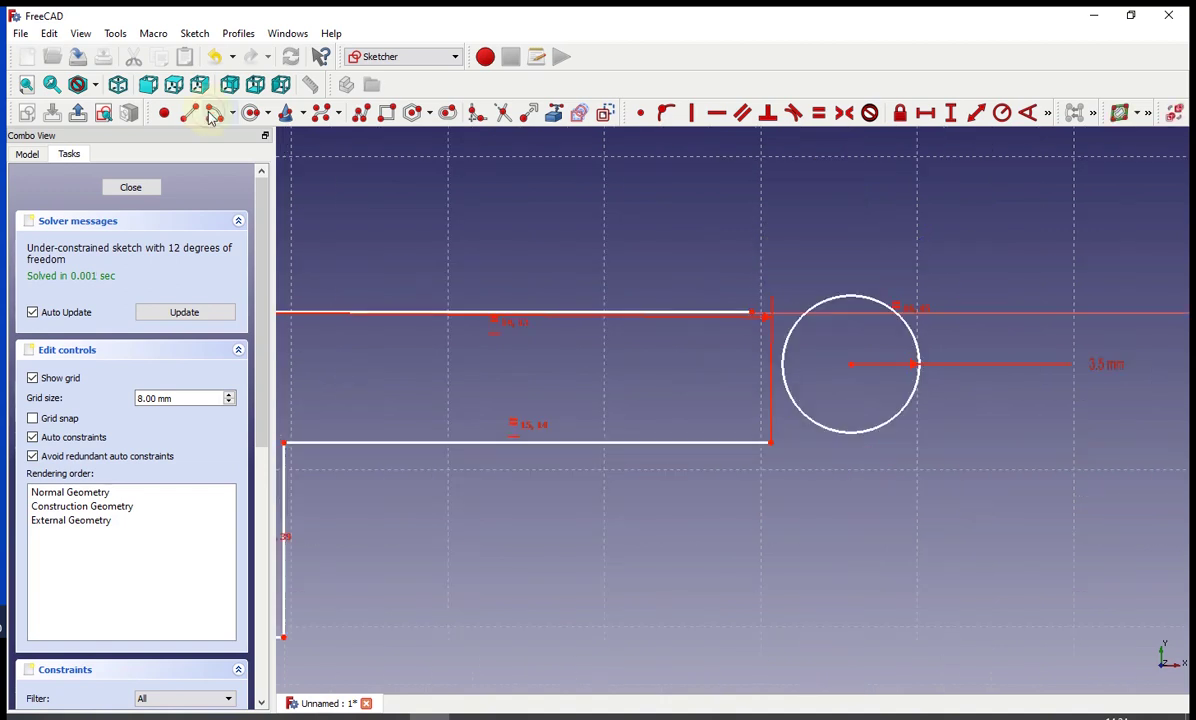
Draw an outer arc centred on the right circle, running between the two end corners of the right arm
click(212, 114)
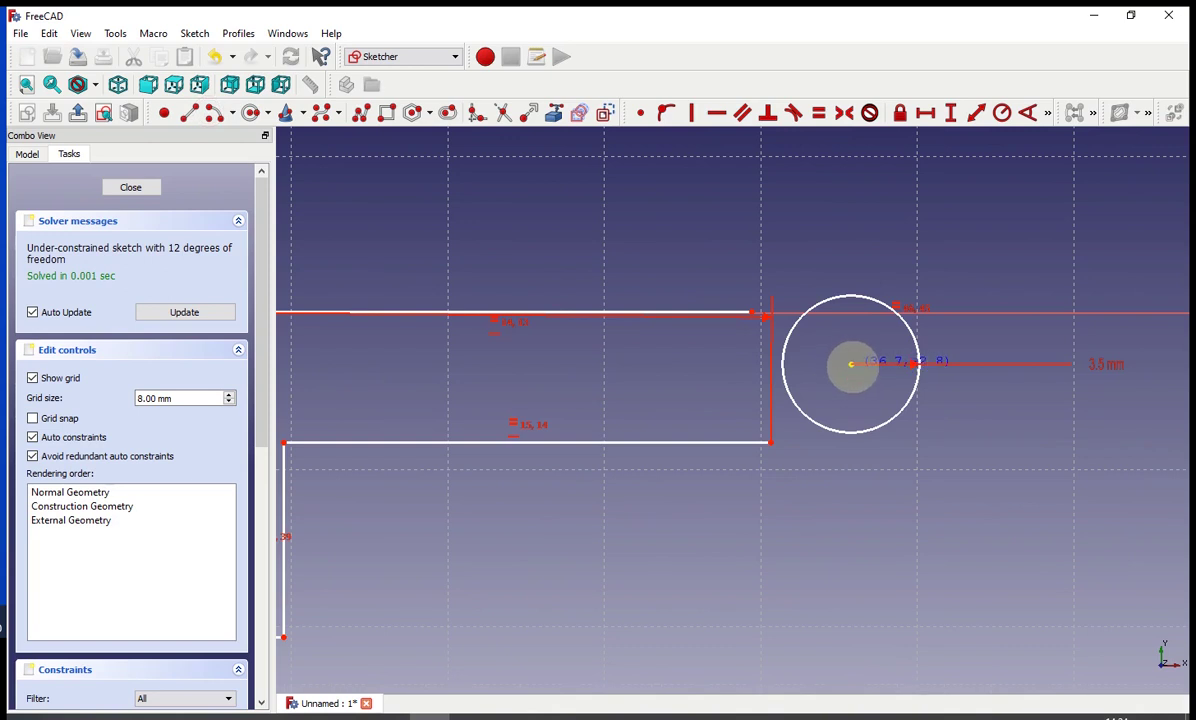
click(850, 364)
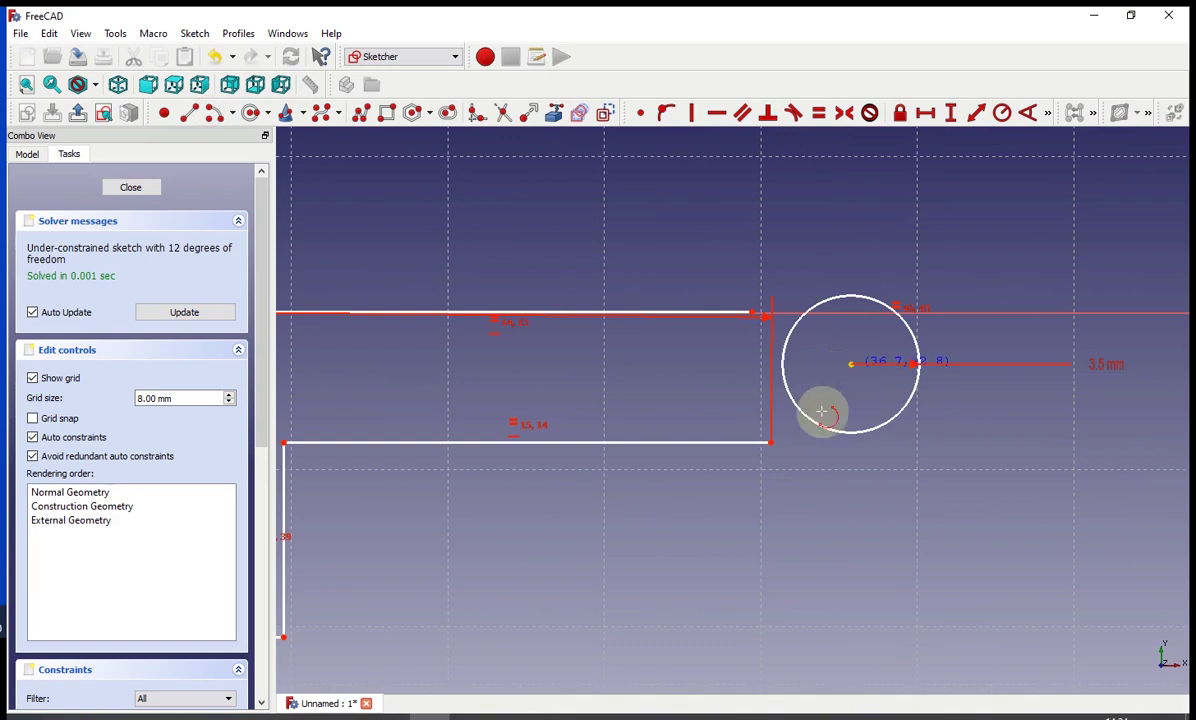
click(770, 441)
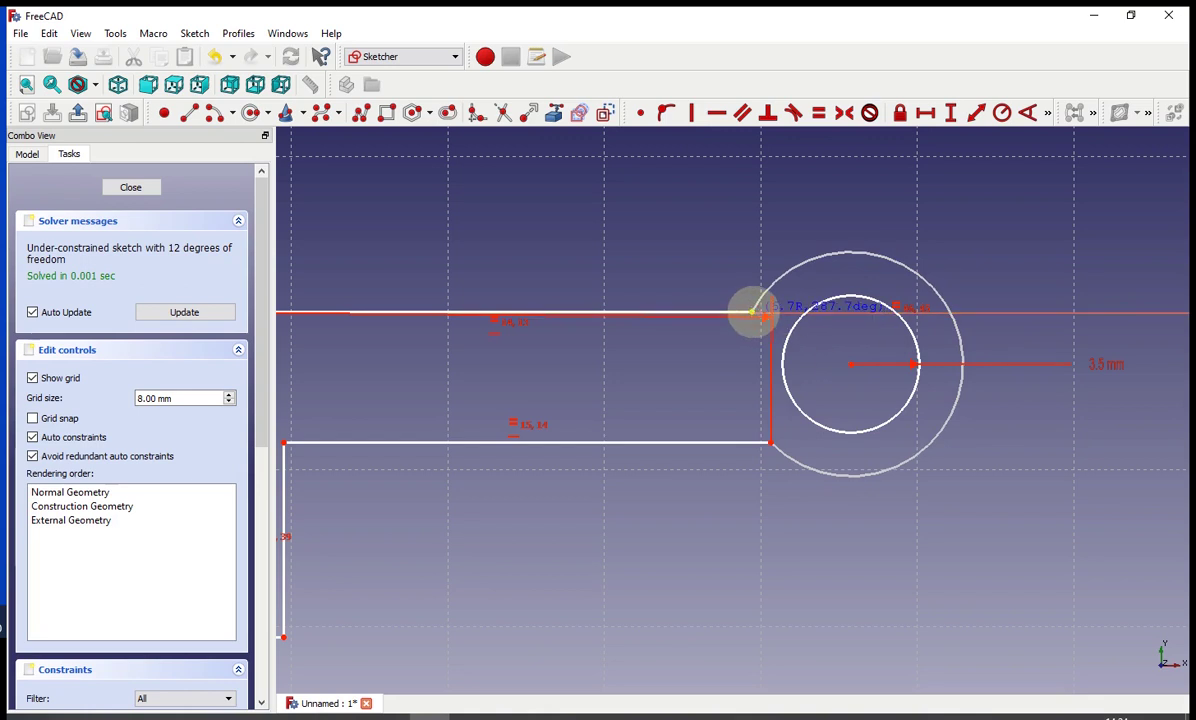
click(752, 313)
Apply an equal constraint between the outer arcs at the ends of the right and bottom arms
scroll(704, 390, down, 4)
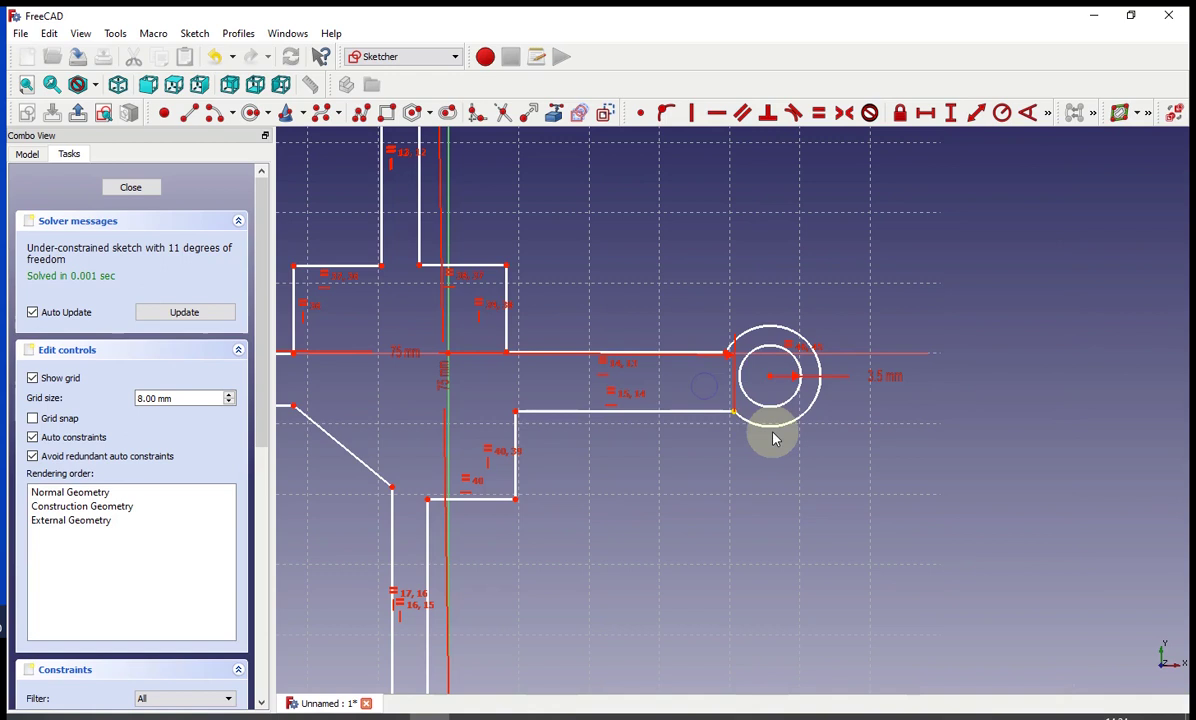
scroll(756, 435, down, 5)
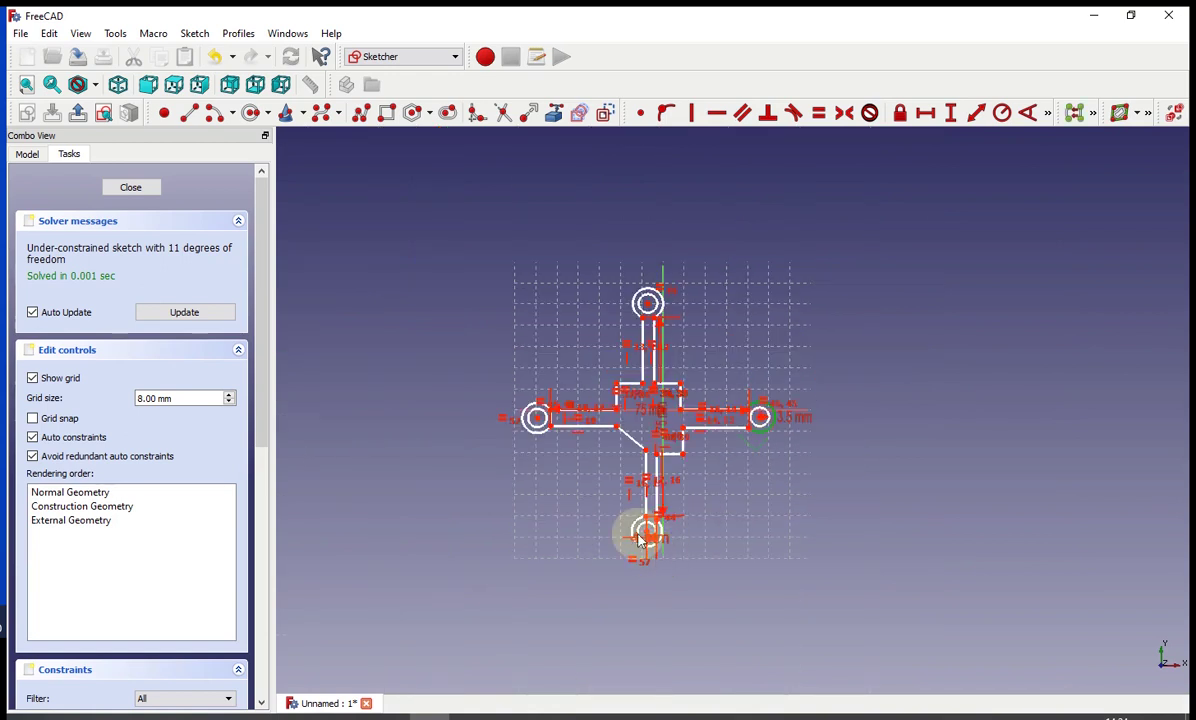
scroll(640, 534, up, 5)
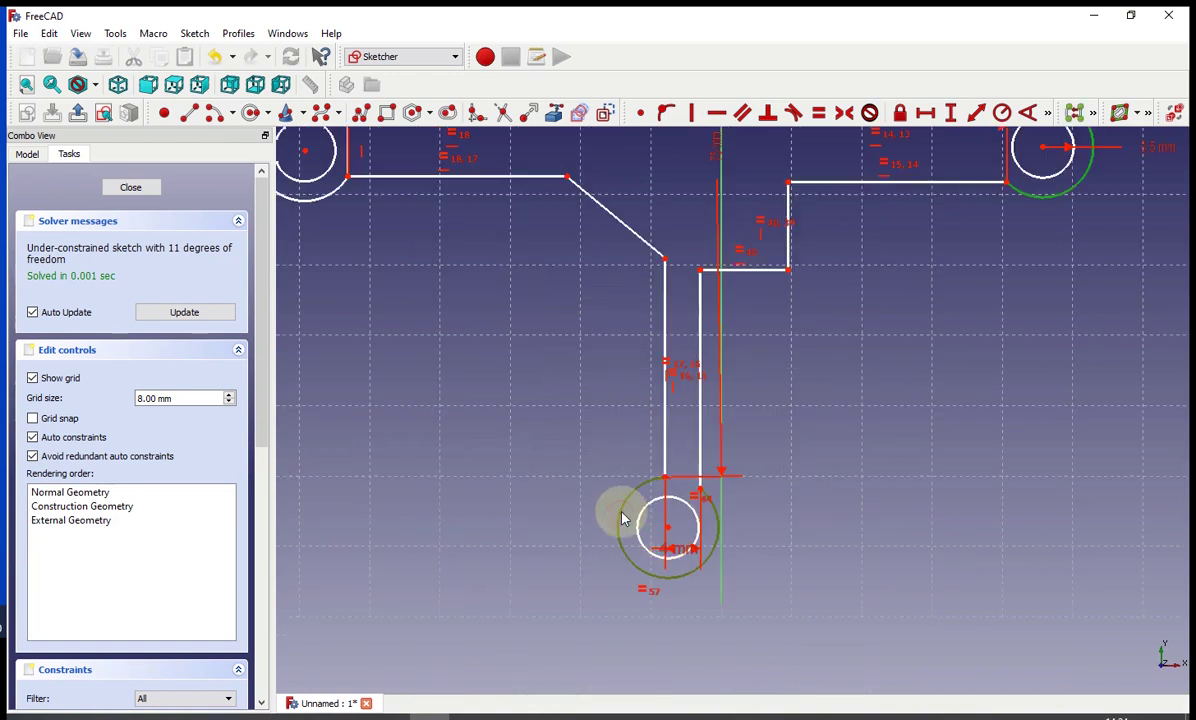
click(820, 114)
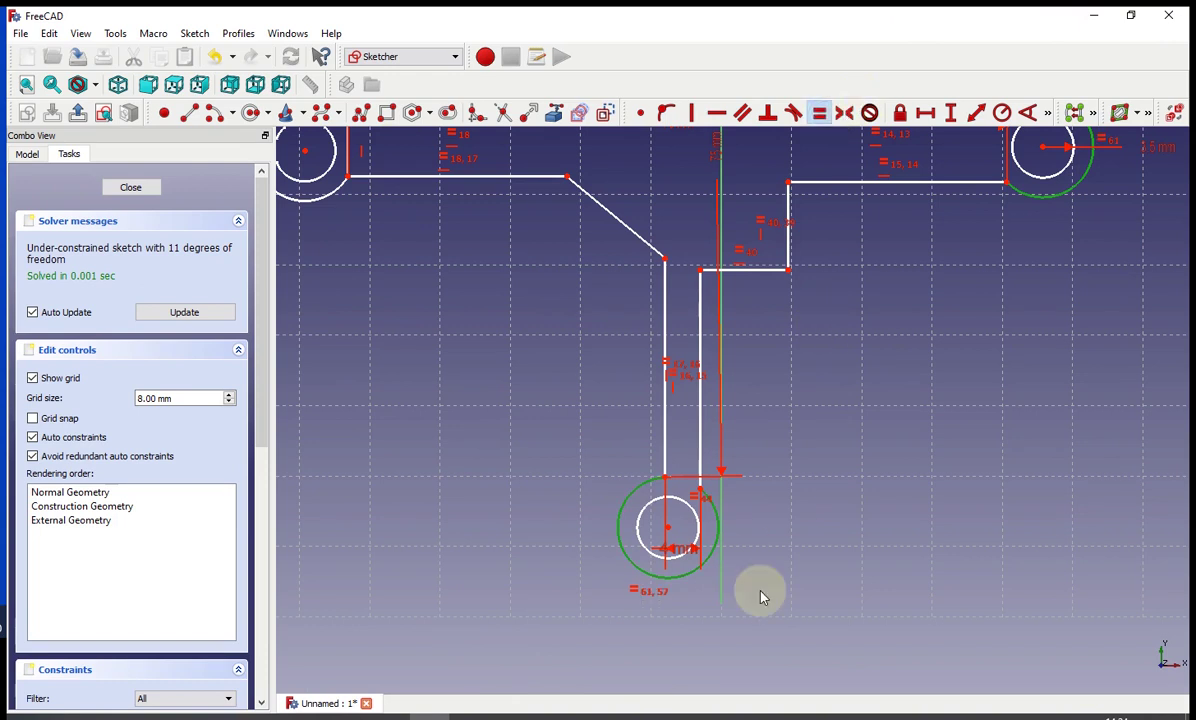
Constrain the radius of the outer arc at the bottom arm's end to 5.5 mm
click(680, 580)
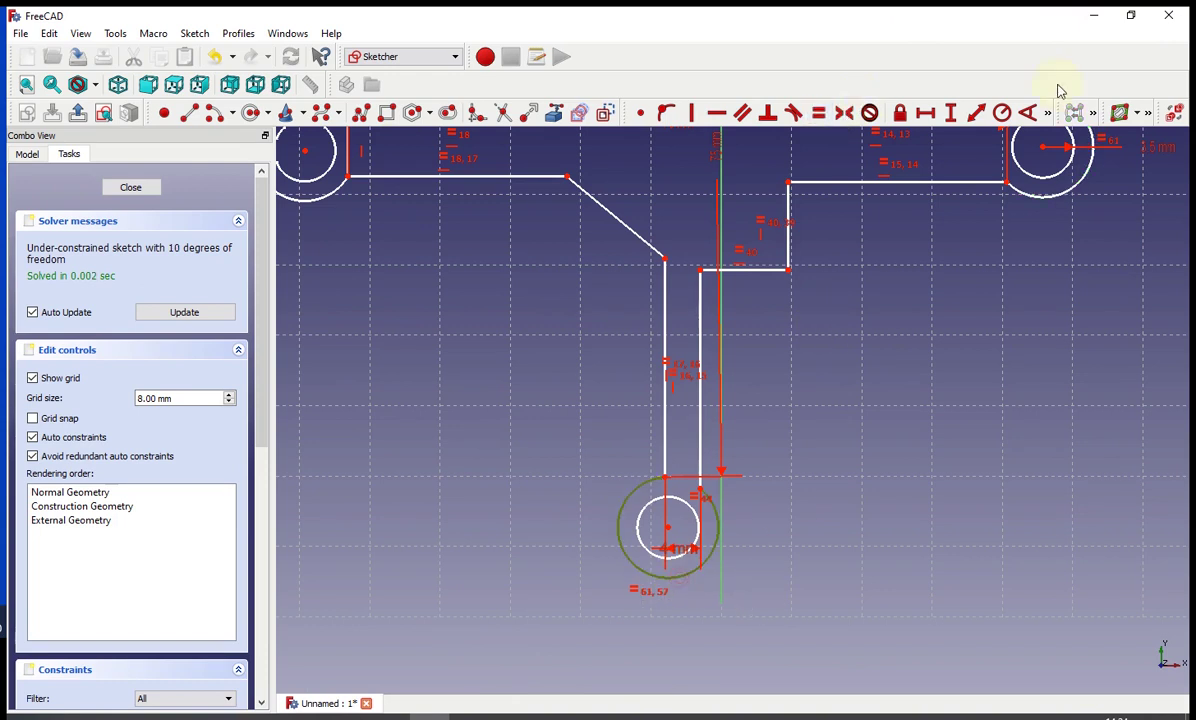
click(1002, 114)
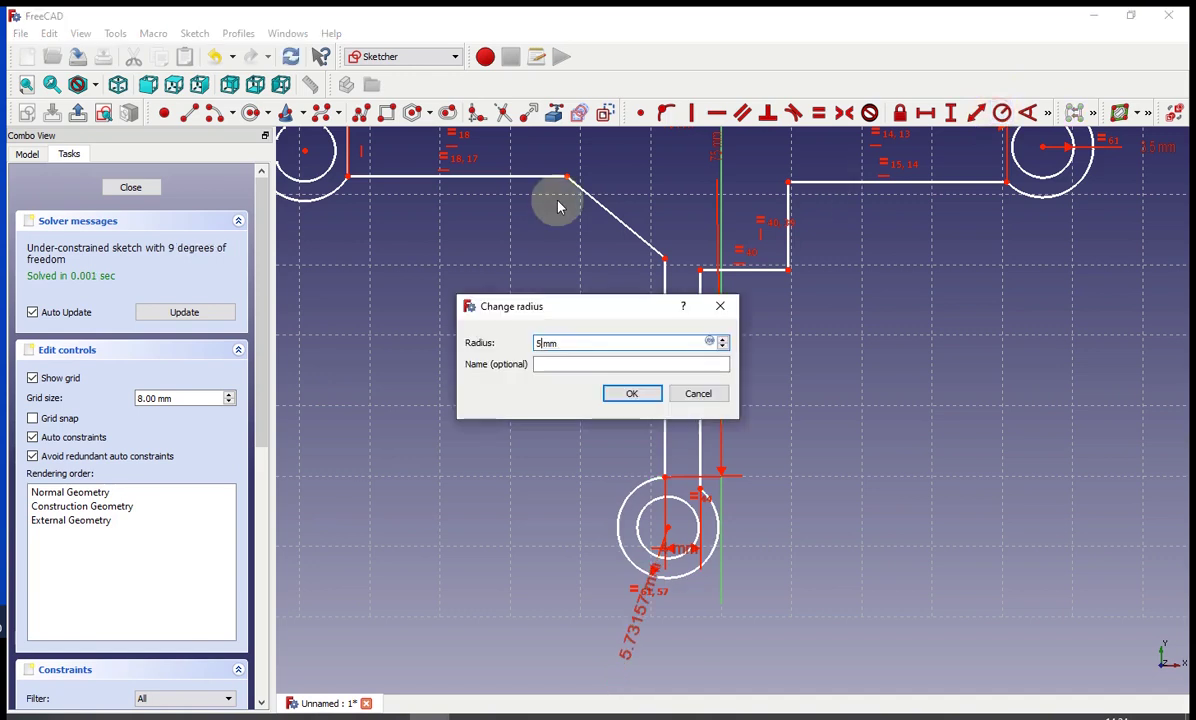
text(5.5)
key(Return)
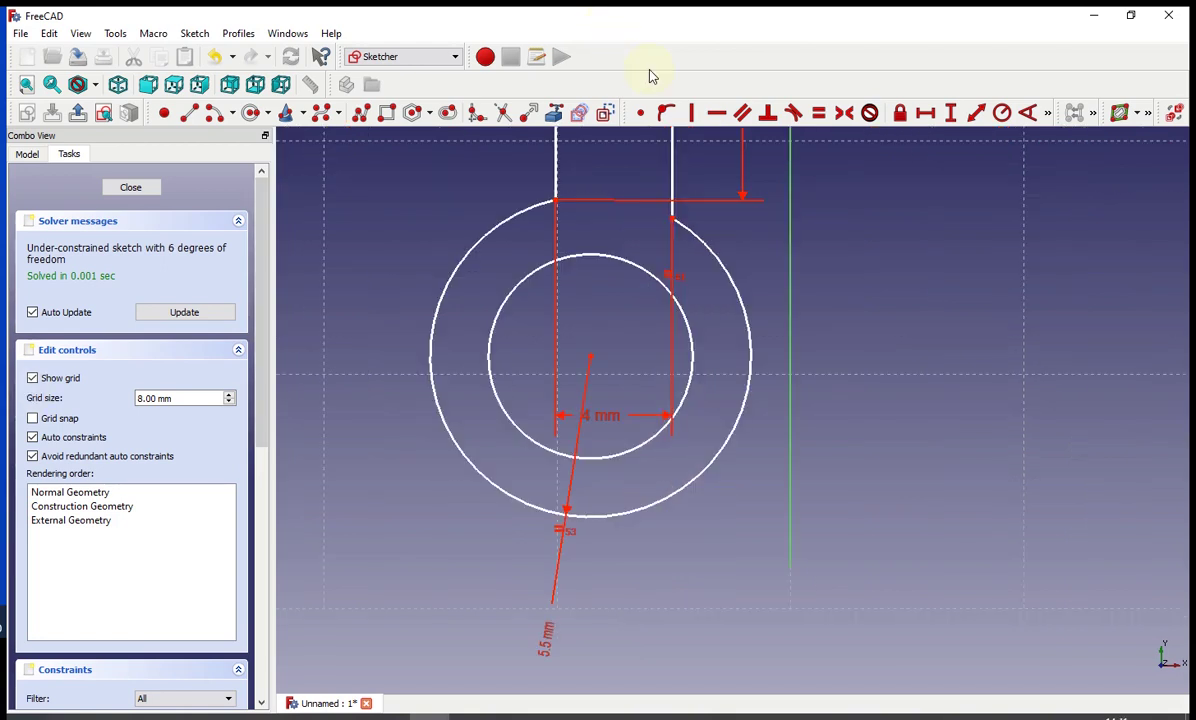
Align the two end corners of the bottom arm with a horizontal constraint
click(672, 219)
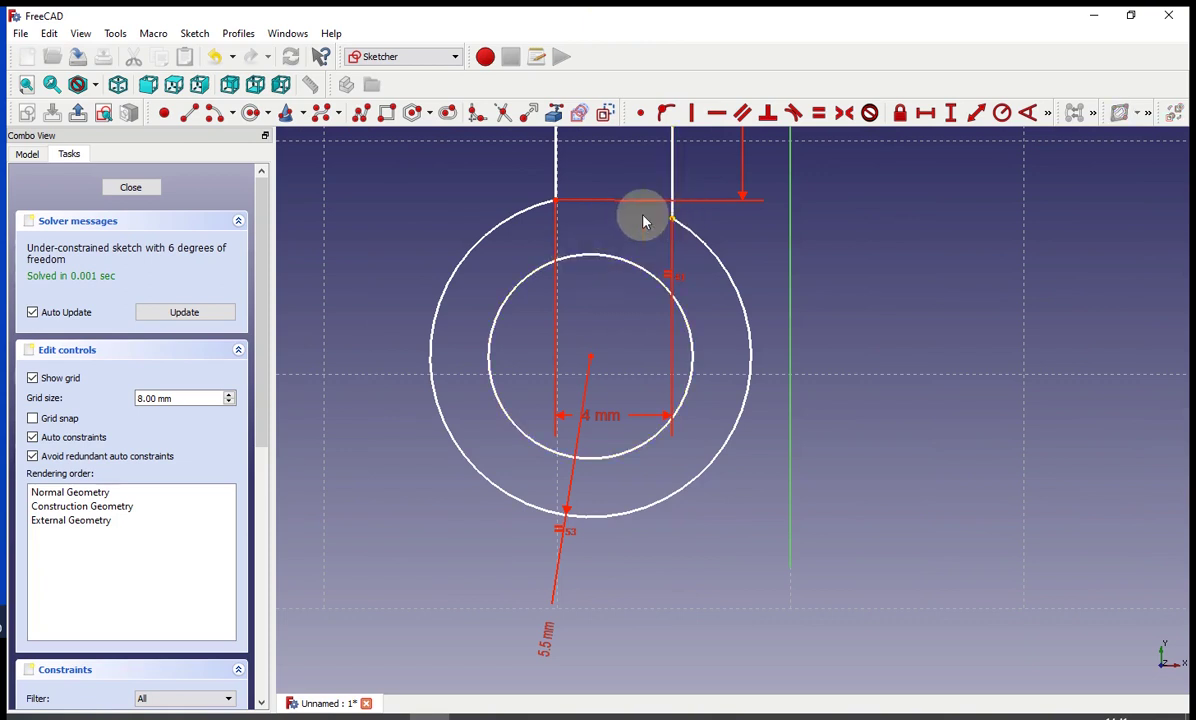
click(556, 203)
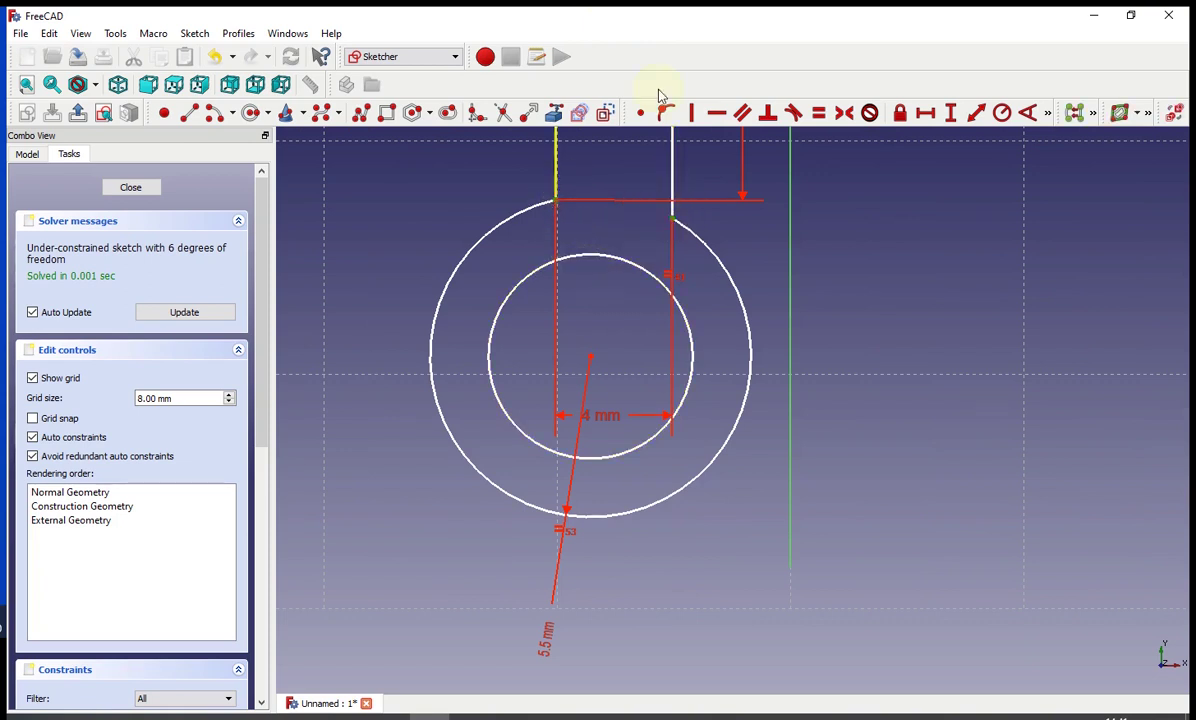
click(717, 116)
Draw a three-sided slot outline as a polyline from the right inner circle's edge into the right arm
scroll(680, 295, down, 6)
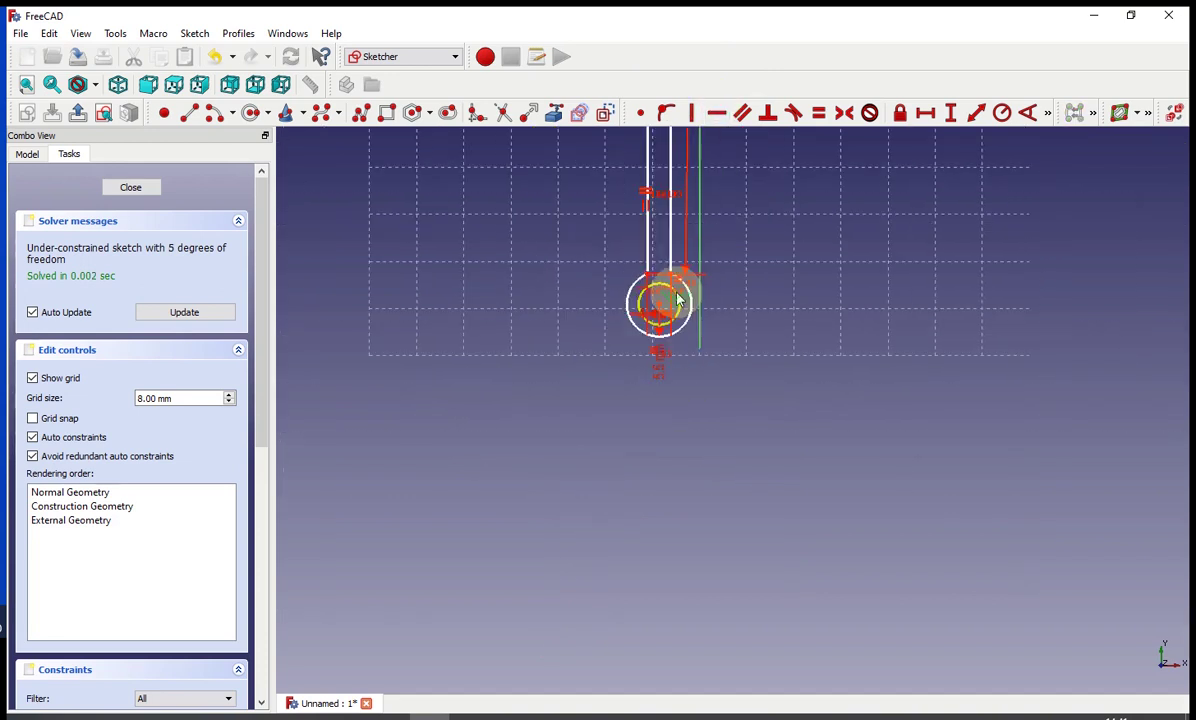
scroll(785, 185, up, 8)
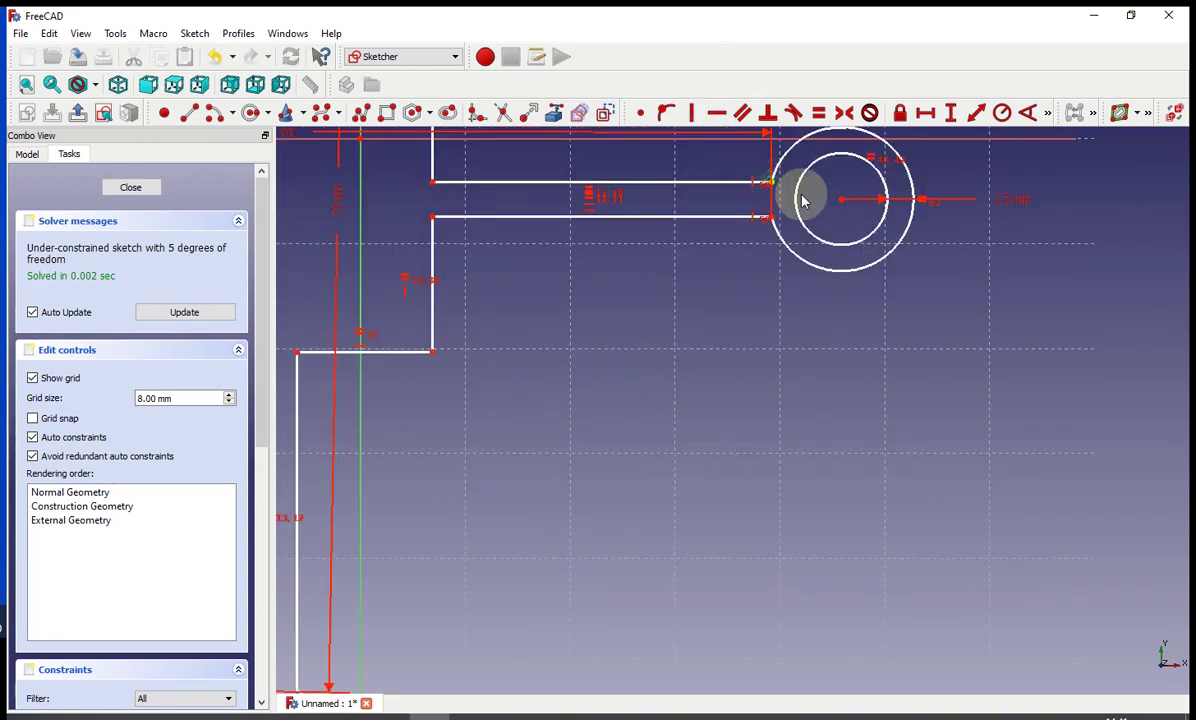
scroll(736, 242, down, 2)
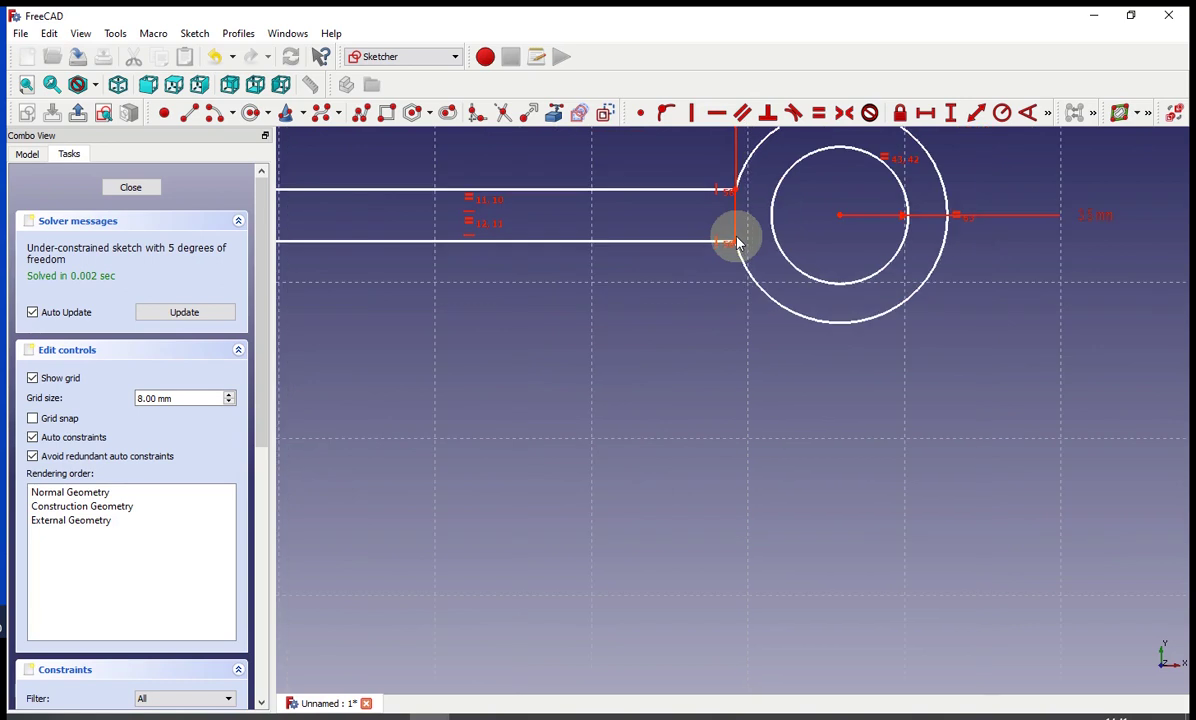
scroll(736, 242, up, 4)
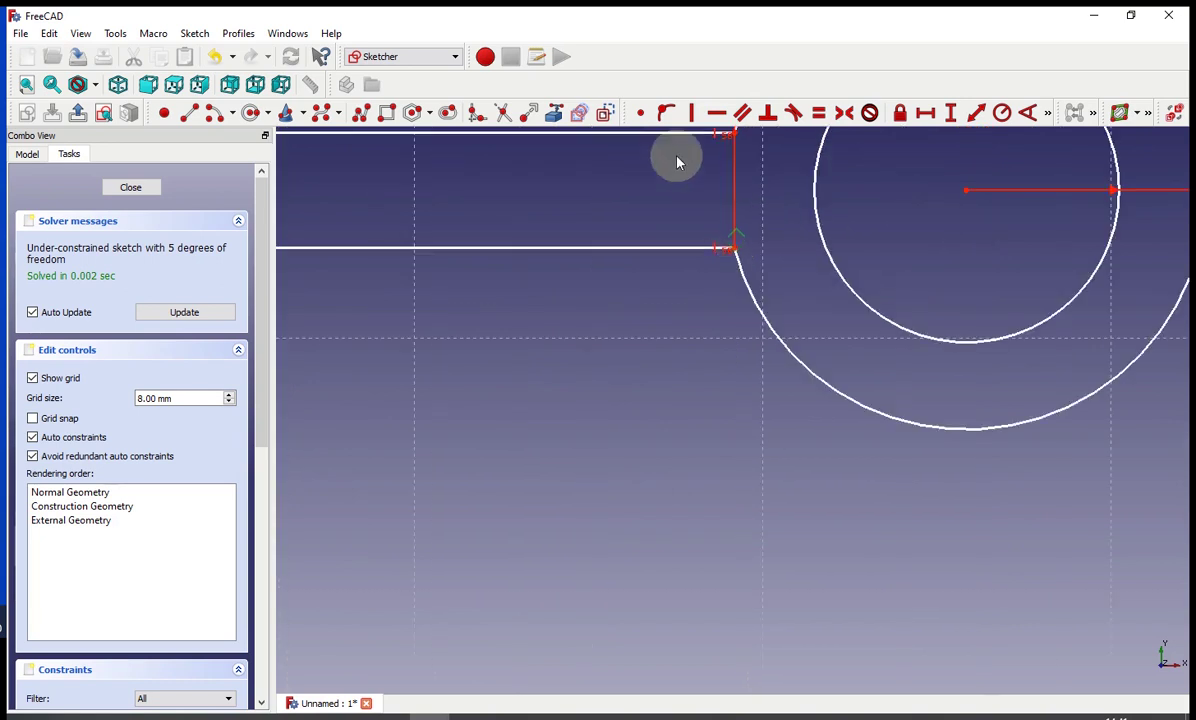
click(358, 114)
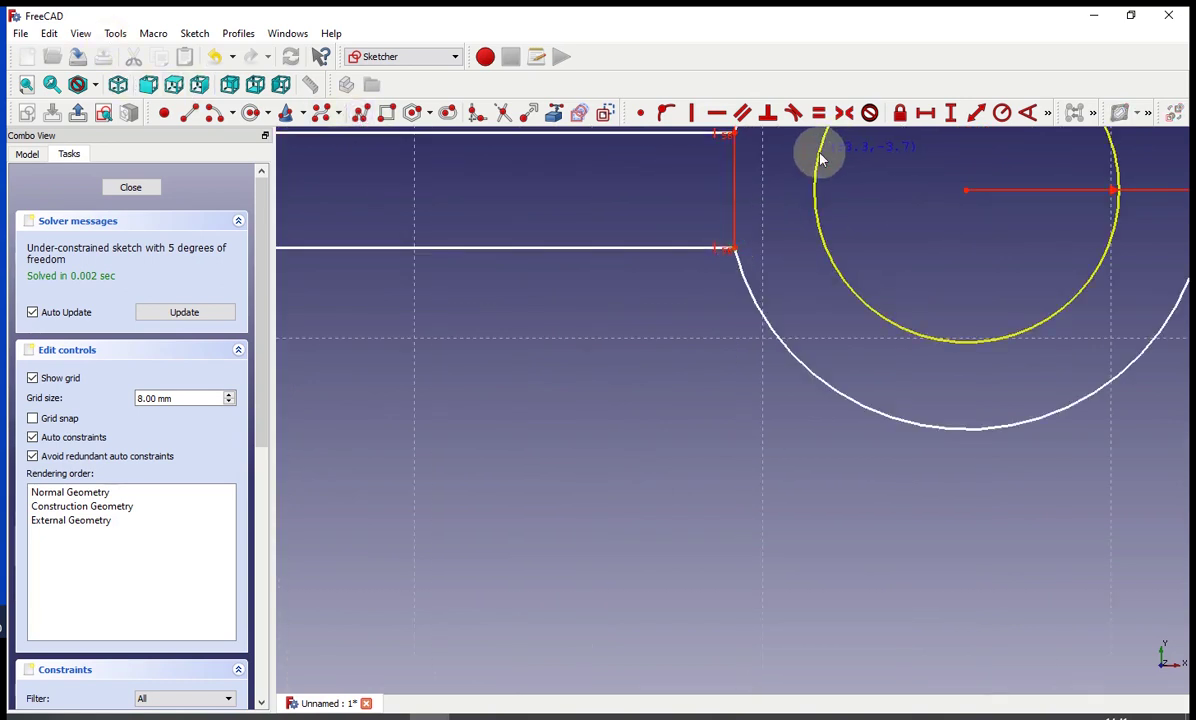
click(820, 151)
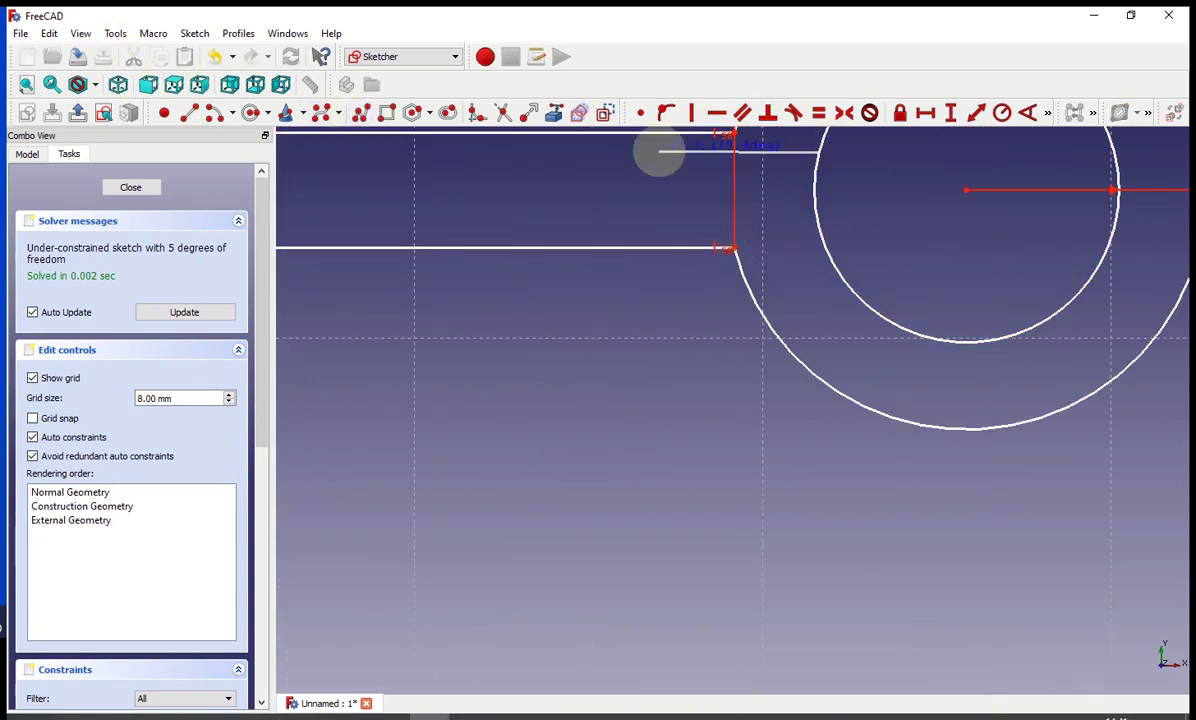
click(658, 212)
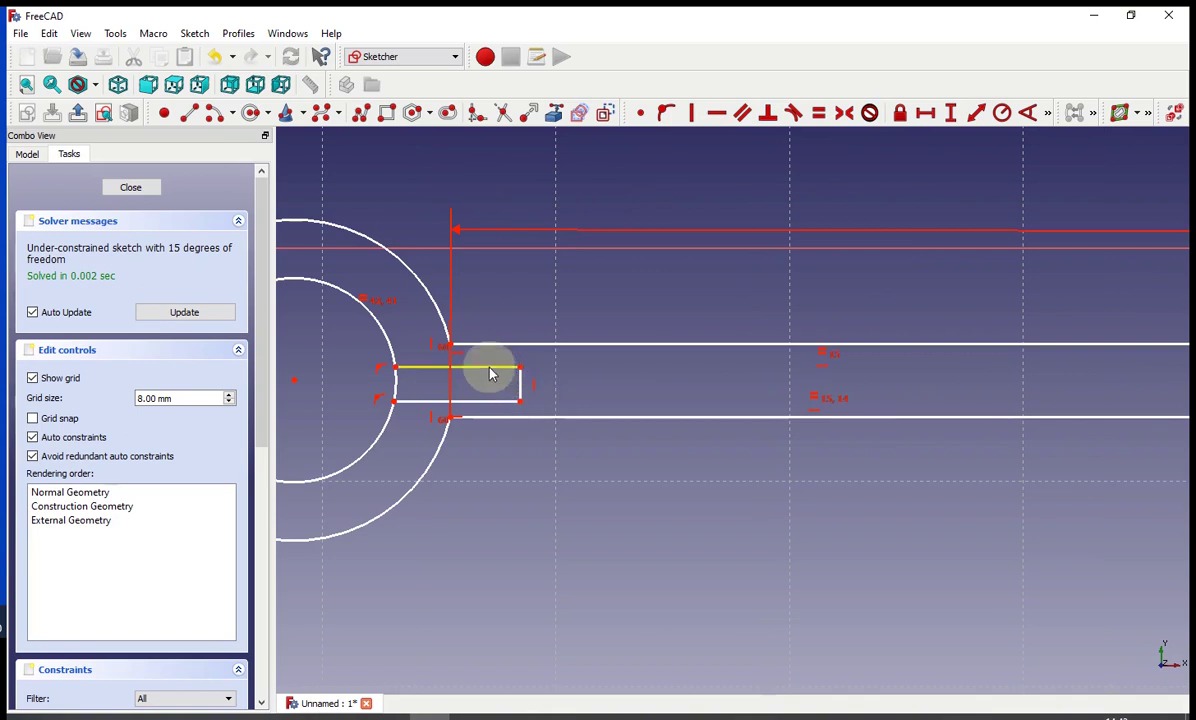
Make the long sides of the small slots at the arm ends equal in length
click(488, 368)
scroll(487, 404, down, 6)
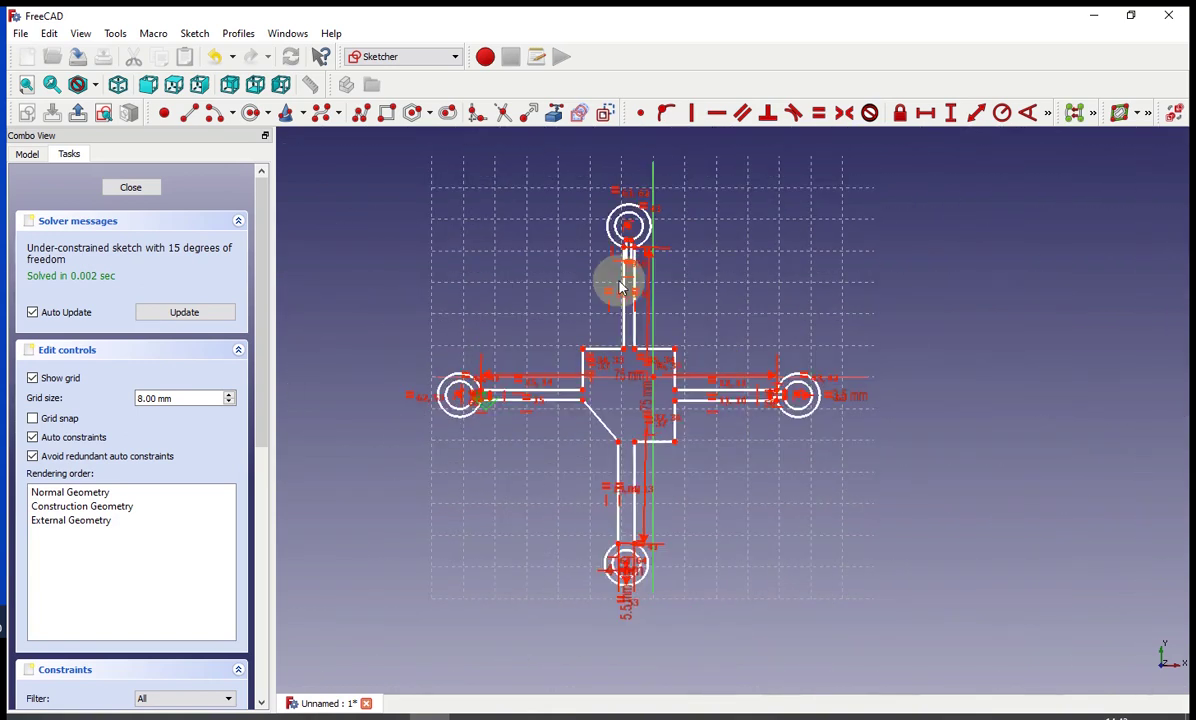
scroll(622, 254, up, 6)
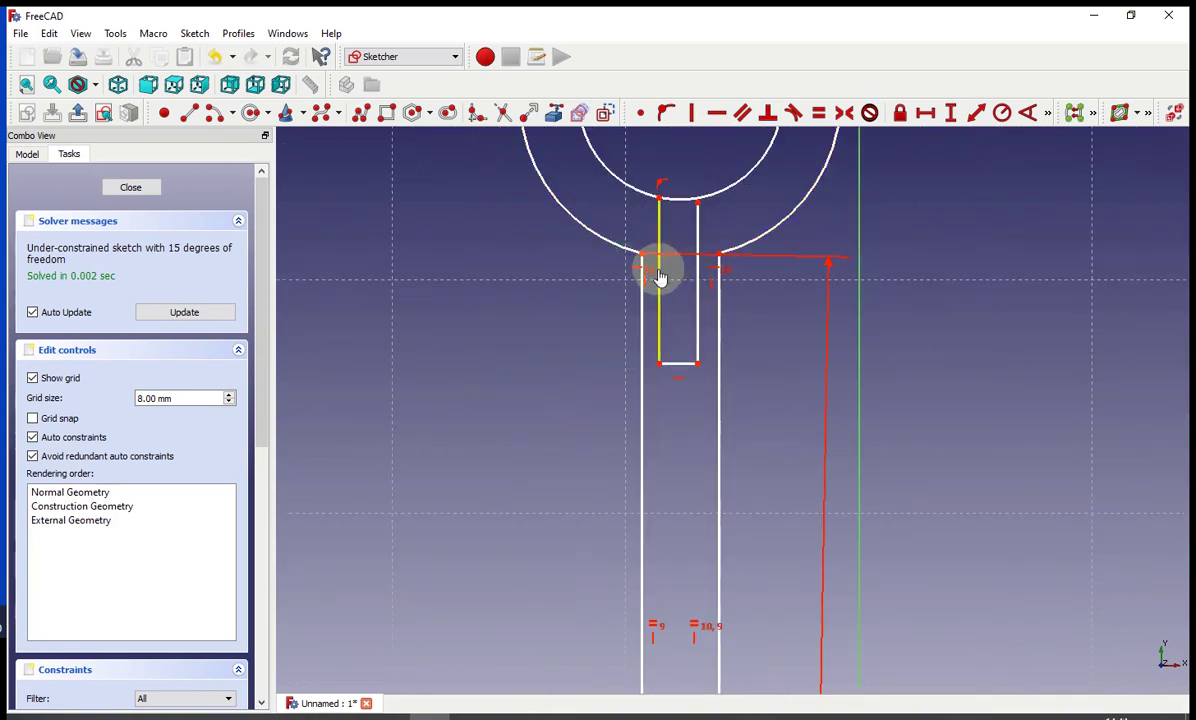
click(659, 278)
scroll(705, 340, down, 10)
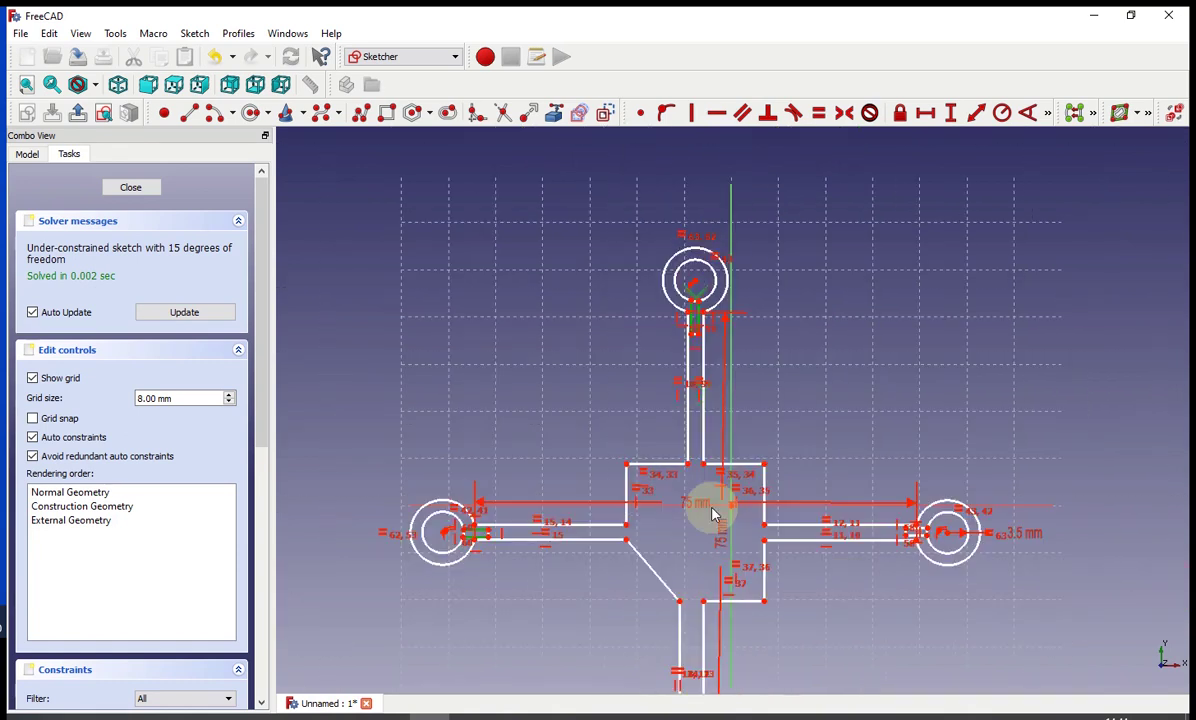
scroll(758, 435, up, 10)
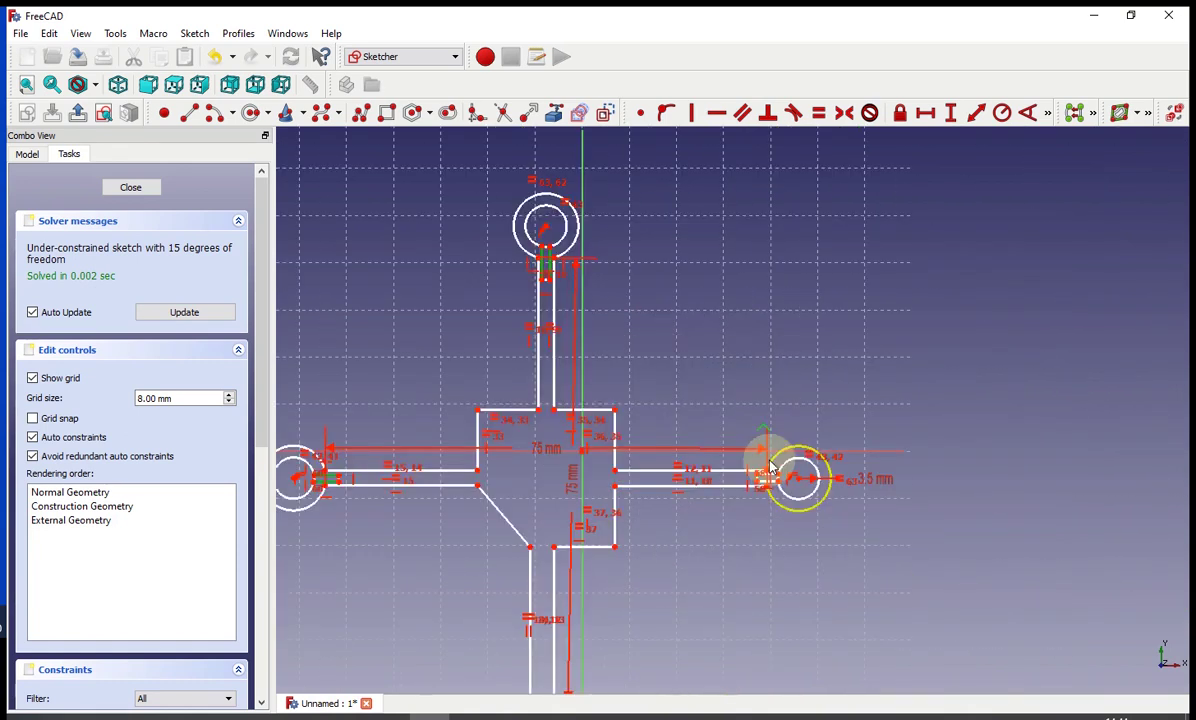
click(775, 491)
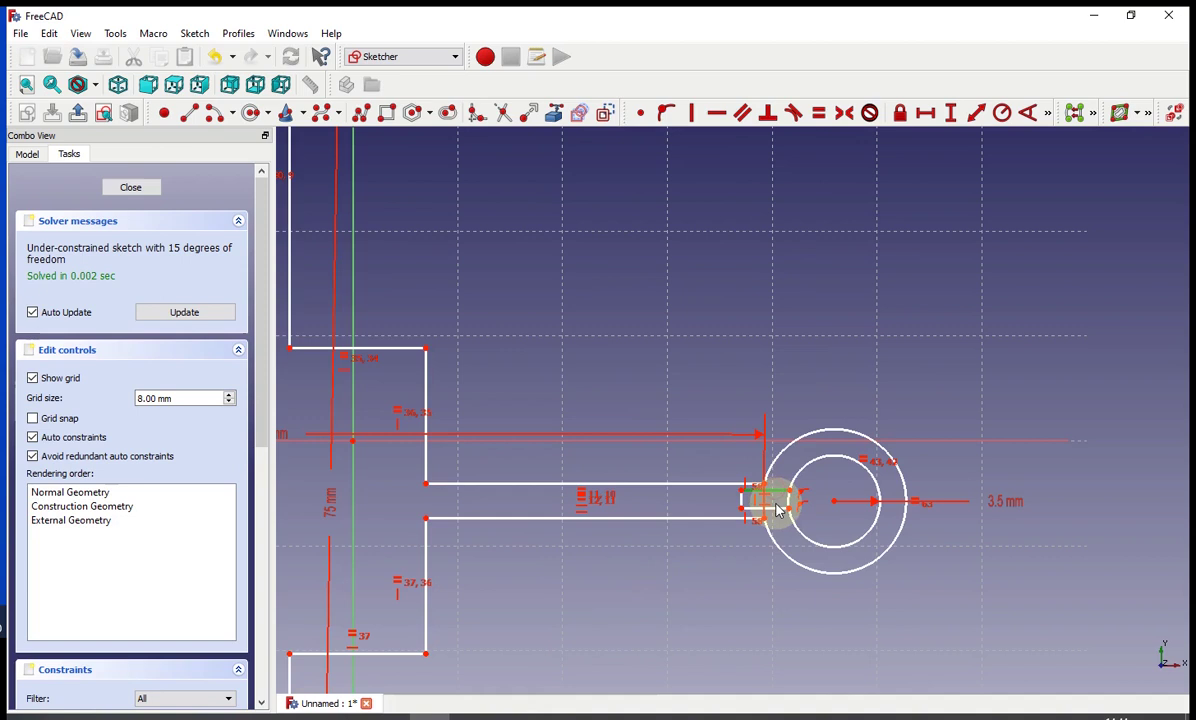
scroll(783, 513, down, 3)
Make the short closed ends of the four arm-end slots equal in length
middle_drag(775, 499, 1150, 320)
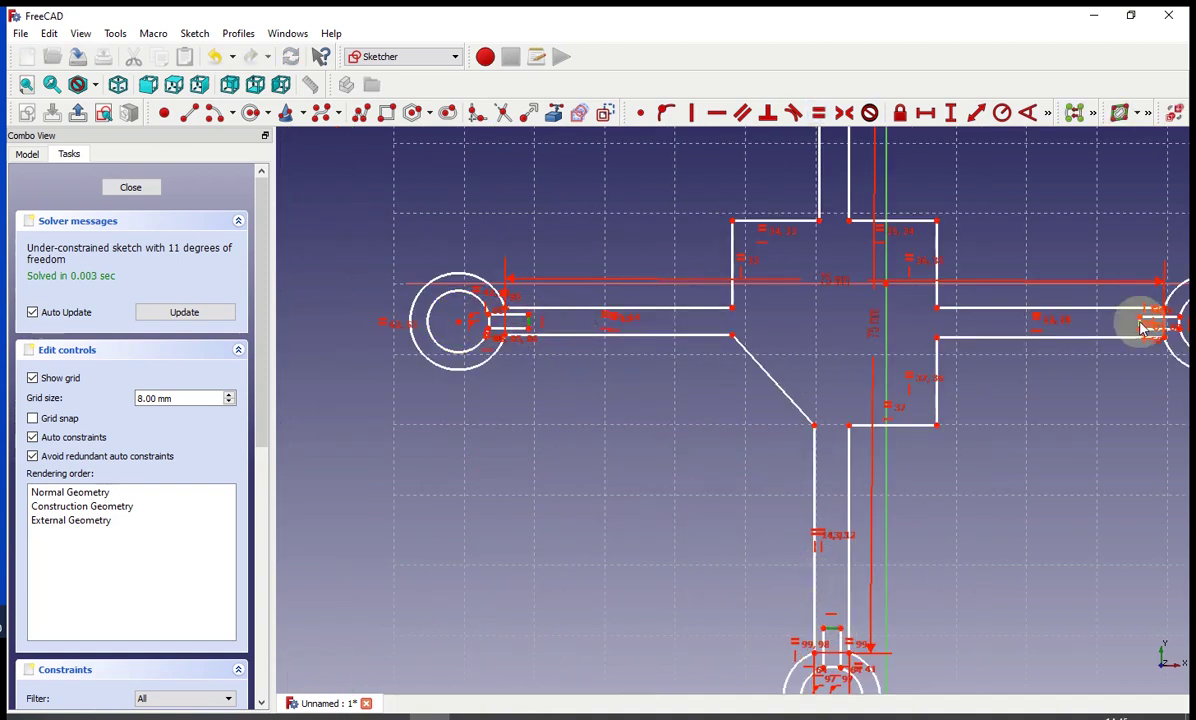
scroll(1000, 240, down, 3)
scroll(905, 175, up, 3)
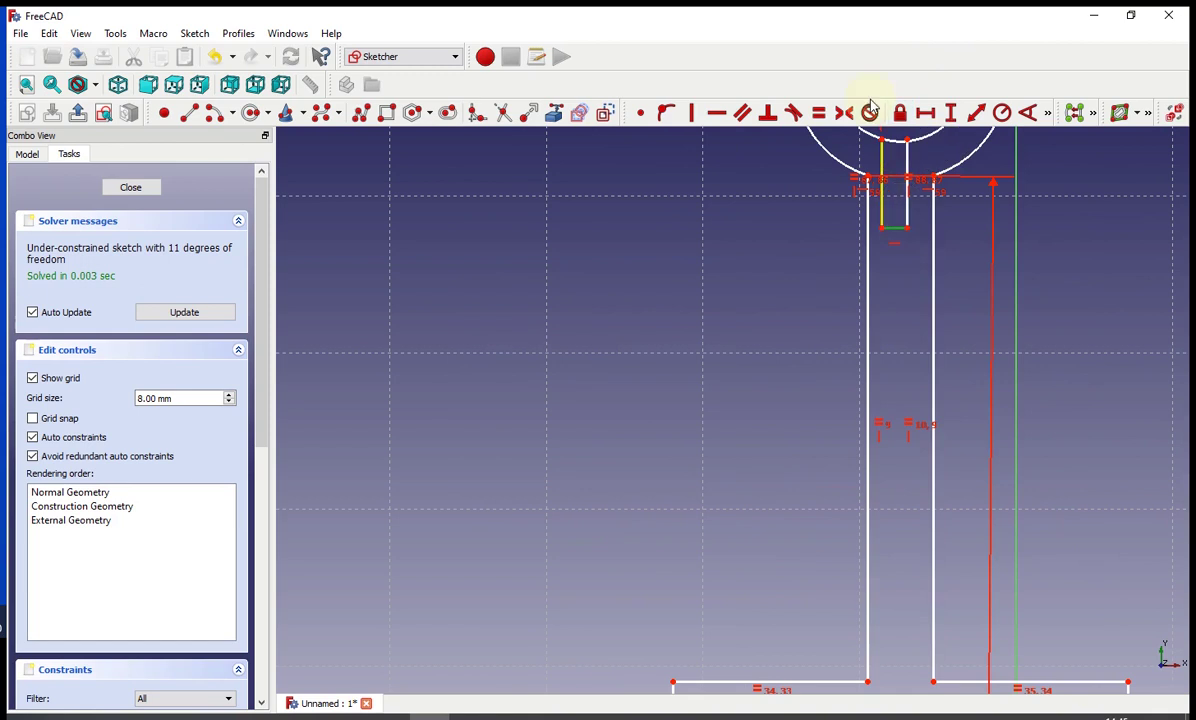
click(820, 118)
Dimension the width and length of the slot at the top arm's end
click(902, 235)
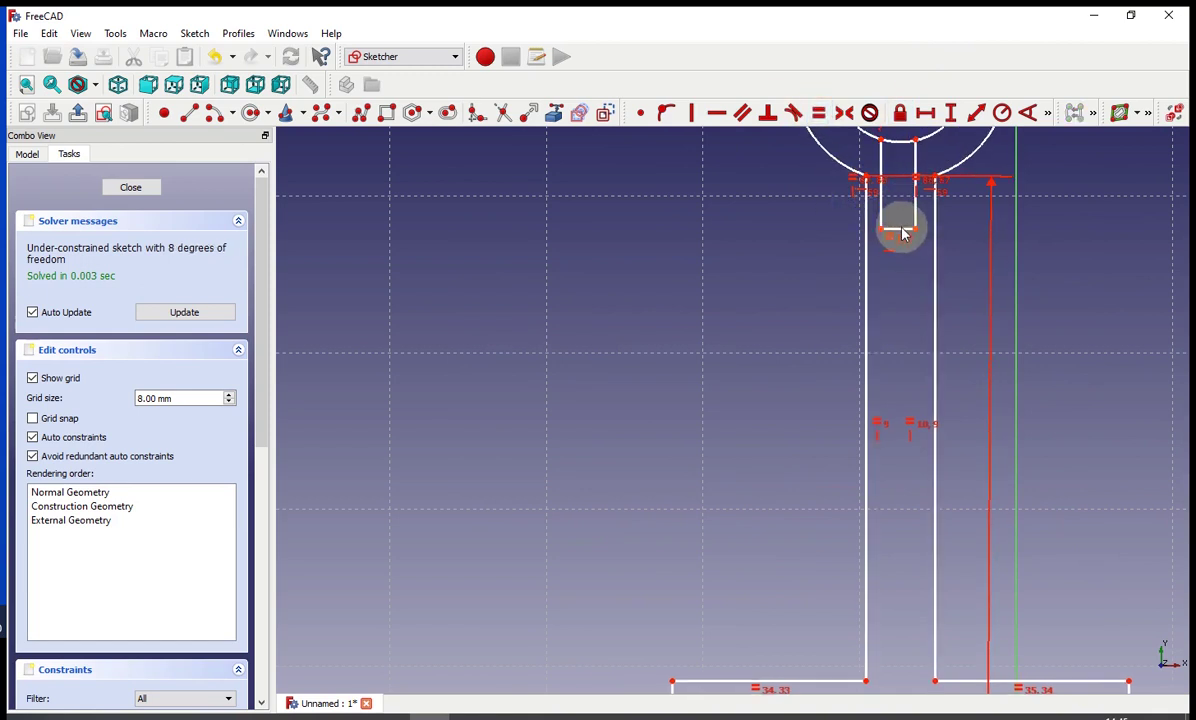
click(925, 112)
key(Return)
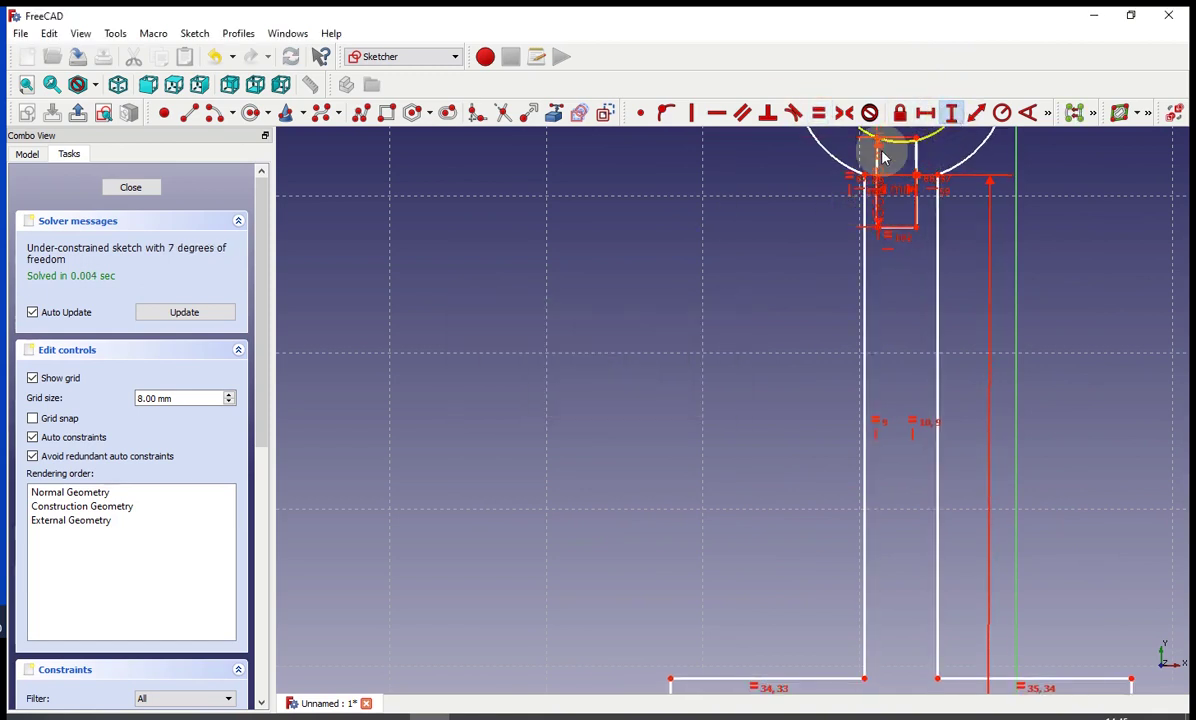
click(883, 157)
key(Return)
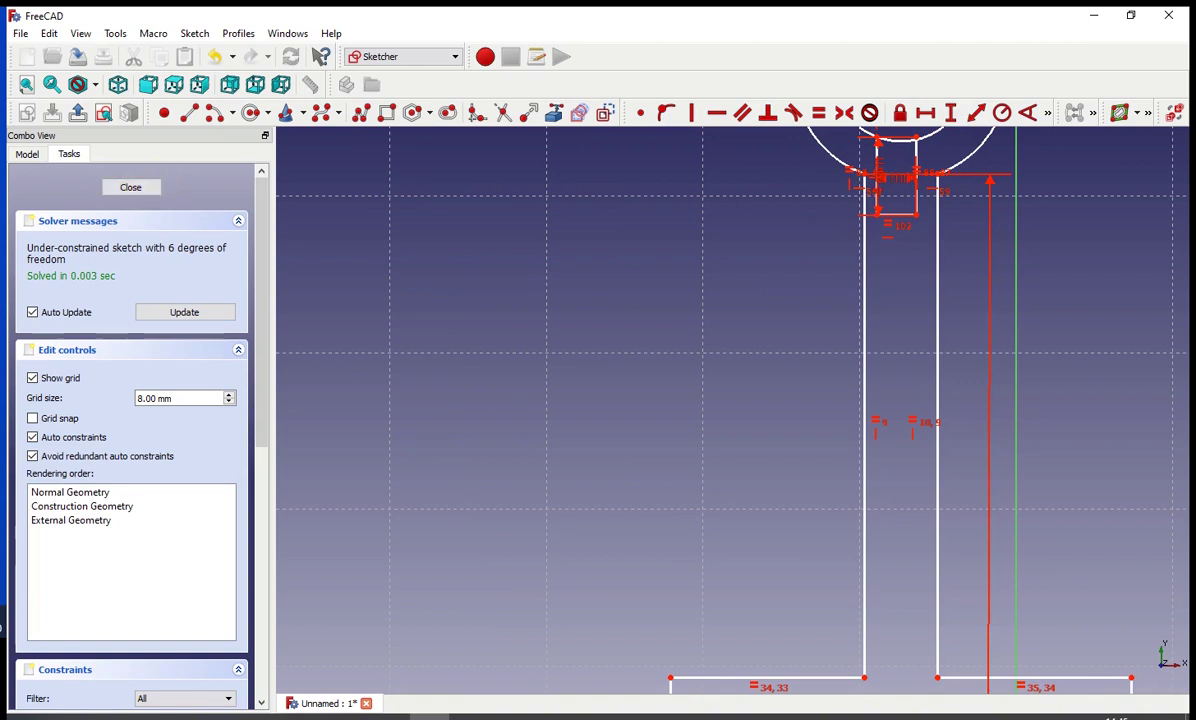
Trim the inner circles' segments that close off the slot mouths at the ends of the four arms
click(503, 113)
click(862, 140)
scroll(920, 480, down, 5)
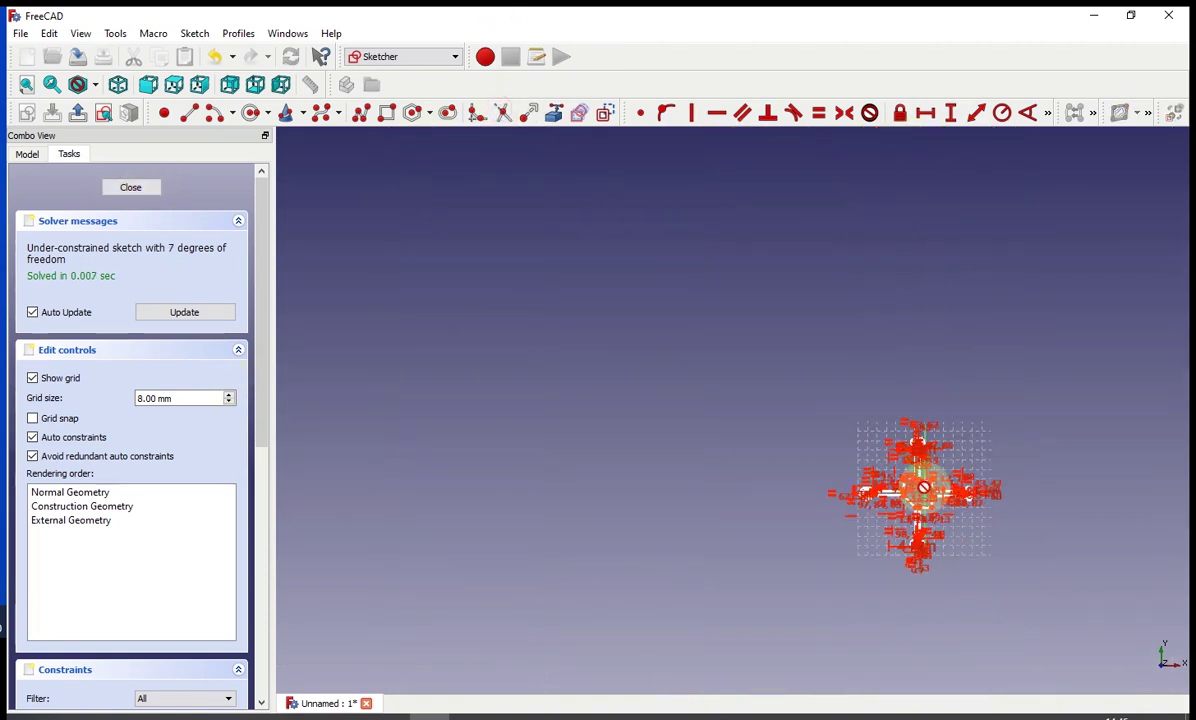
scroll(920, 488, up, 10)
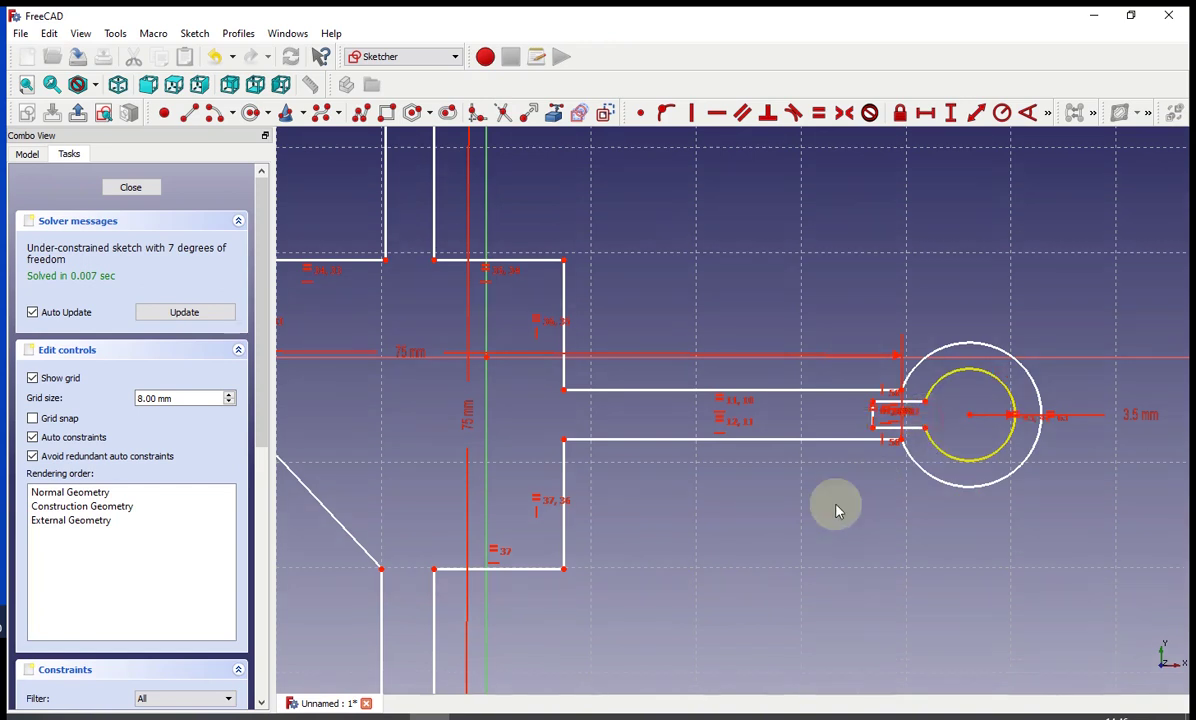
scroll(820, 530, down, 5)
scroll(775, 565, up, 8)
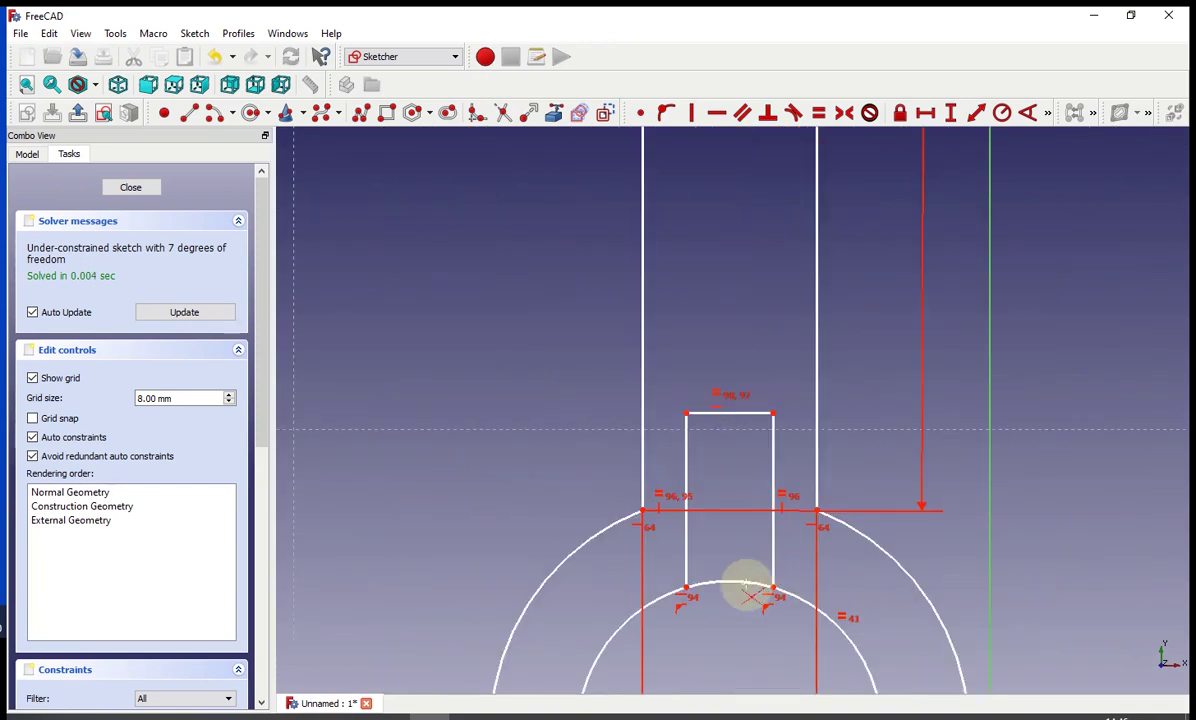
scroll(670, 486, down, 5)
scroll(515, 350, up, 8)
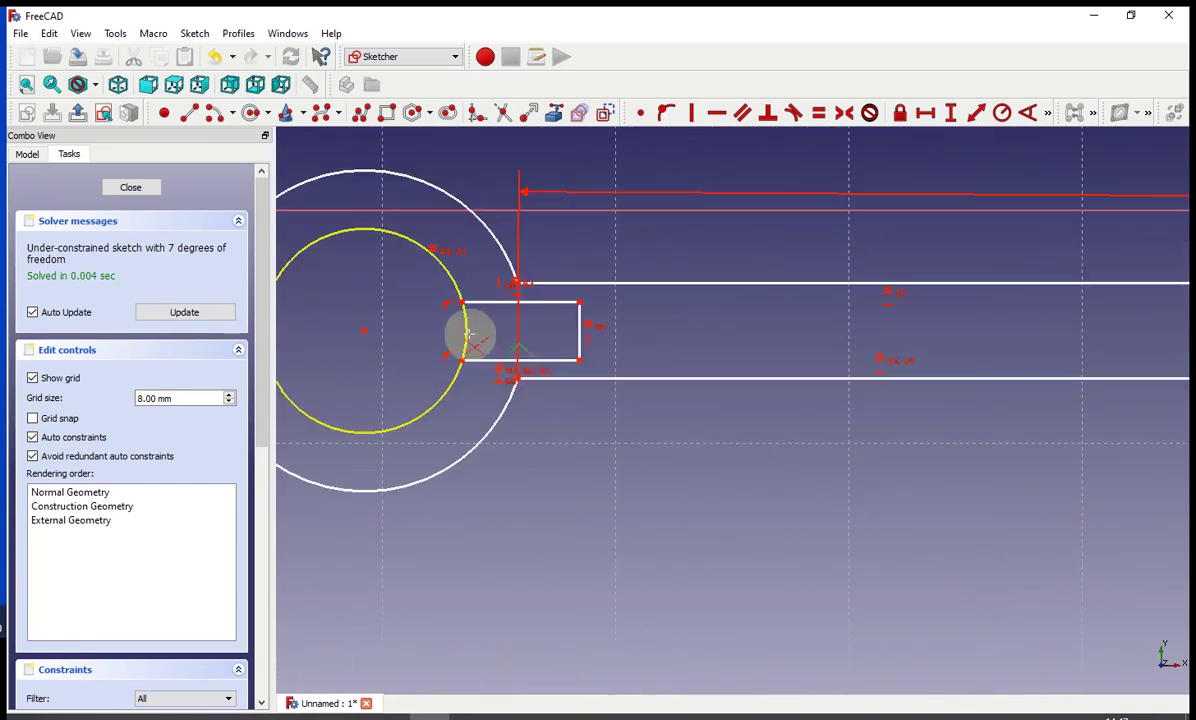
right_click(469, 336)
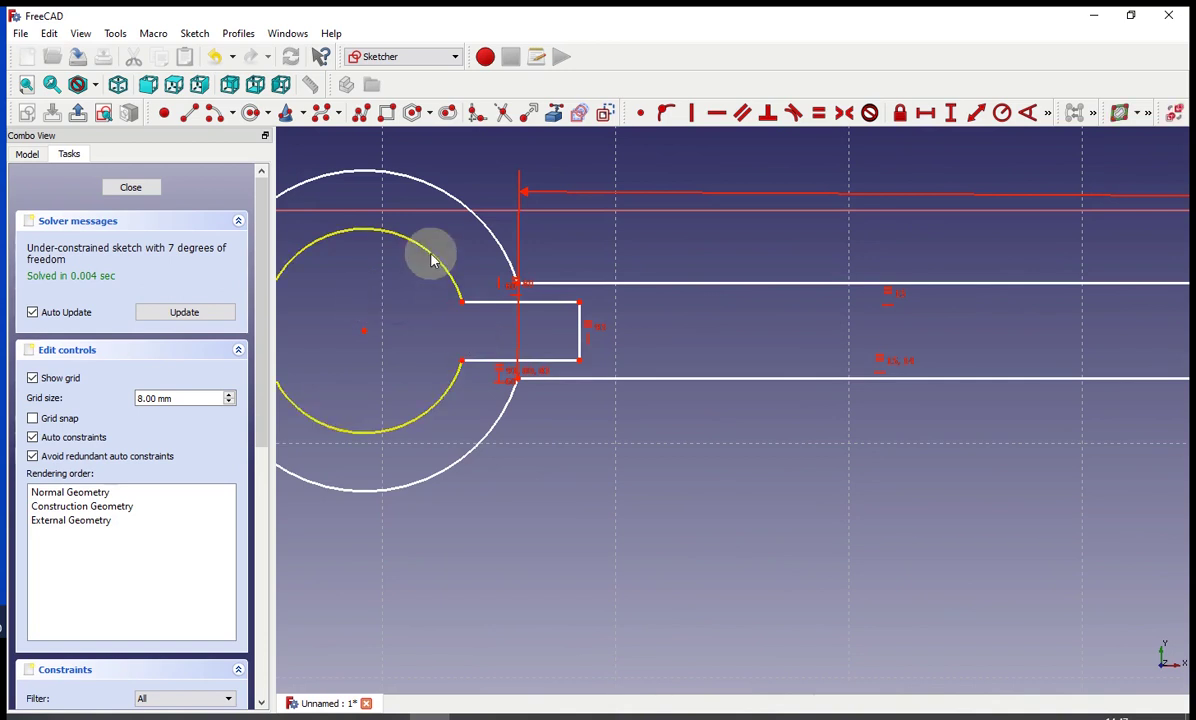
Set the right arm's width to 4 mm between its two corner points on the central block
drag(427, 254, 450, 268)
scroll(680, 370, down, 5)
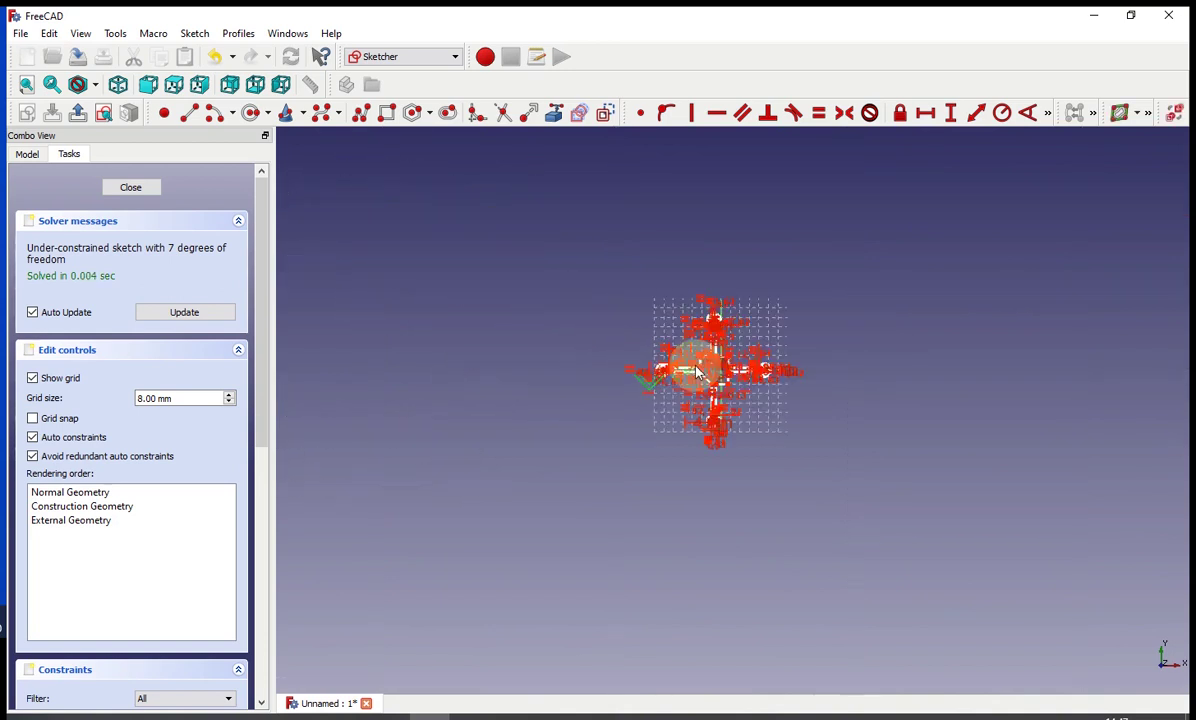
scroll(700, 368, up, 7)
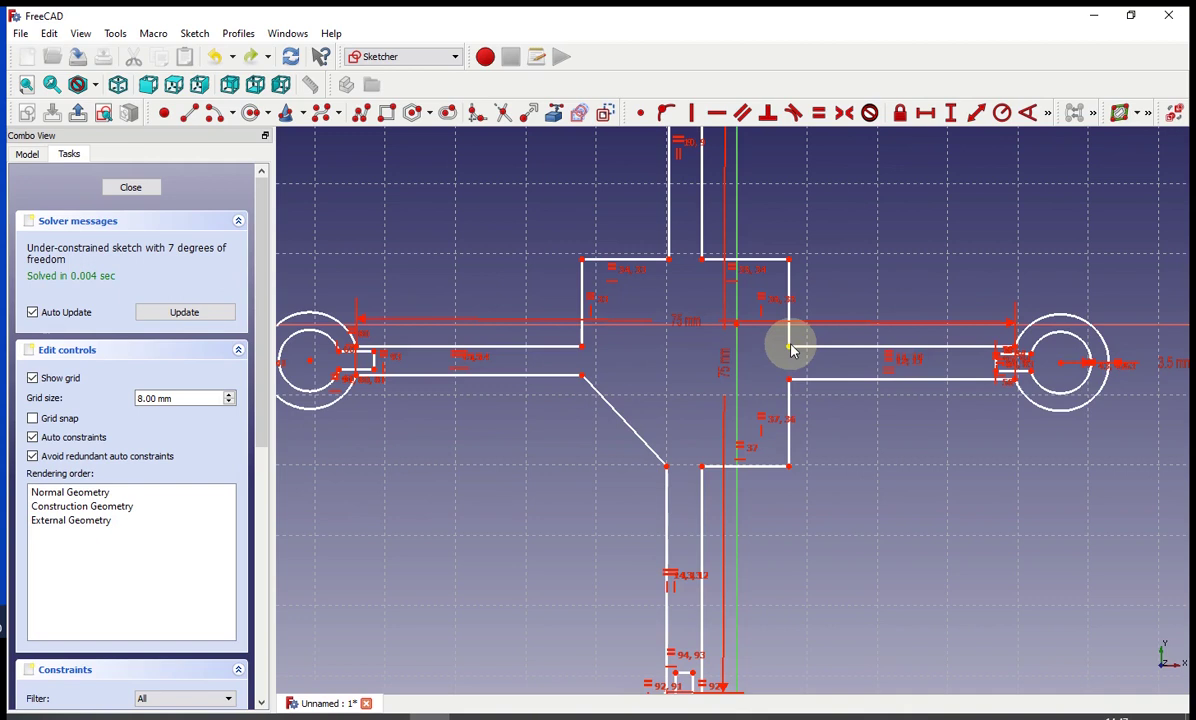
click(790, 348)
click(790, 381)
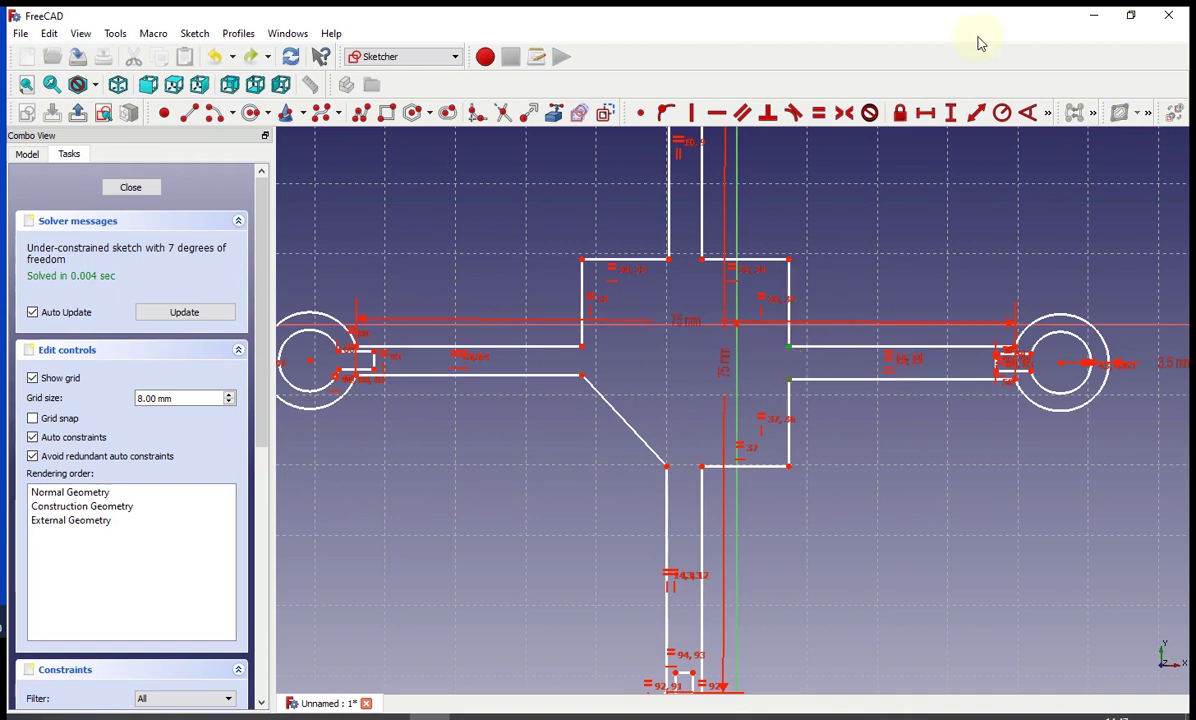
click(977, 112)
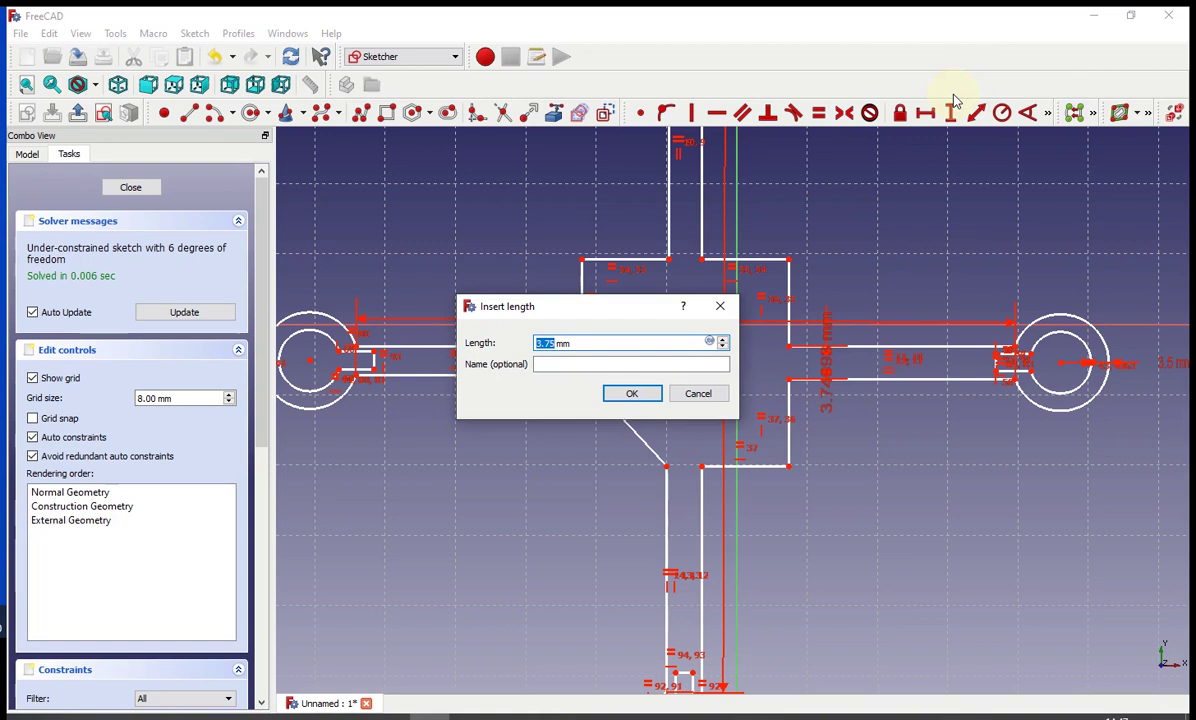
text(4)
key(Return)
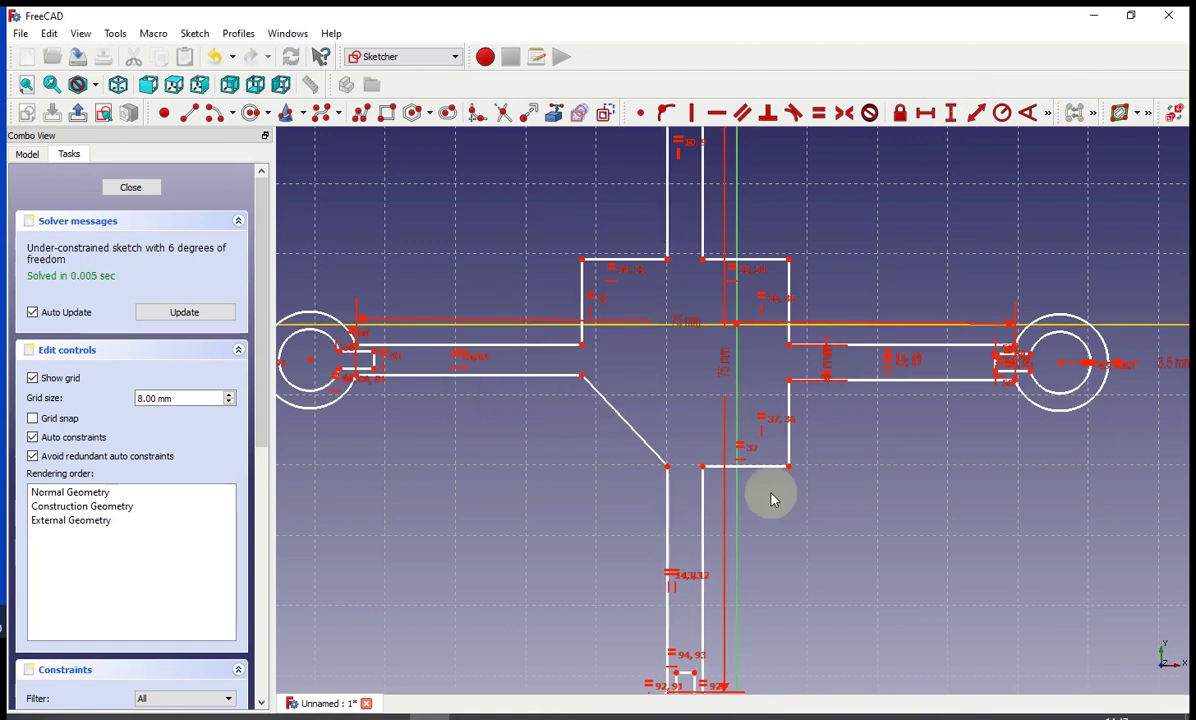
Try to dimension the bottom arm's width between its two corner points on the central block
click(704, 468)
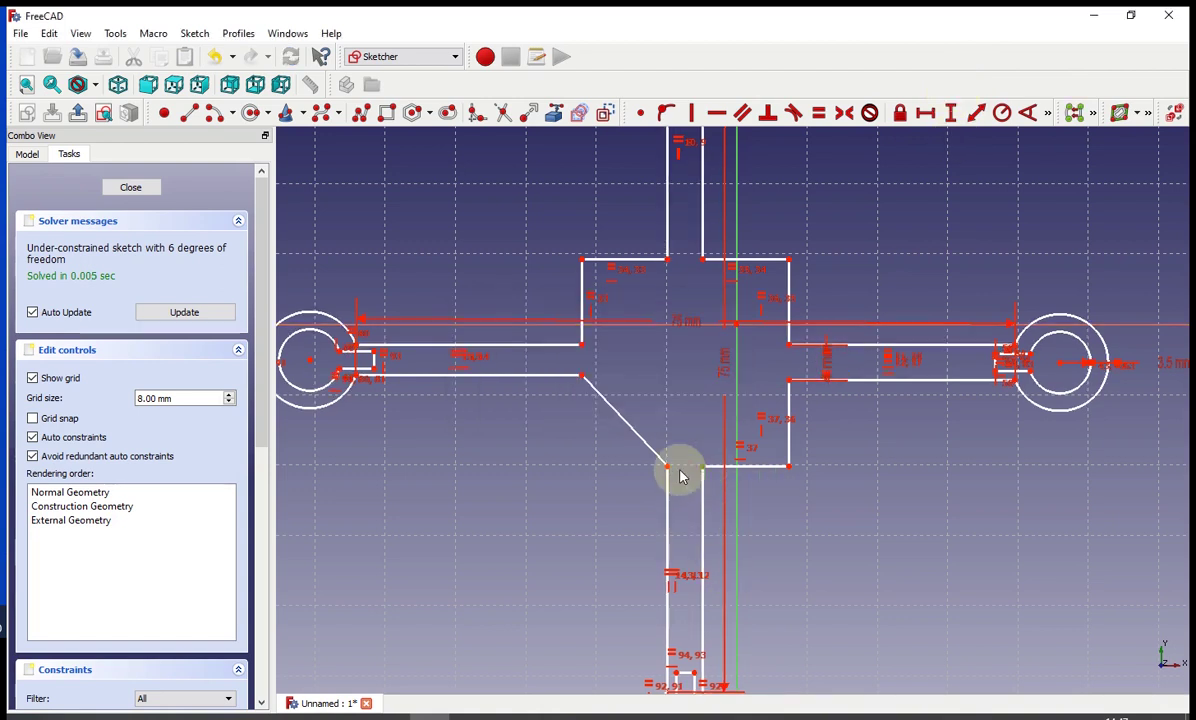
click(667, 467)
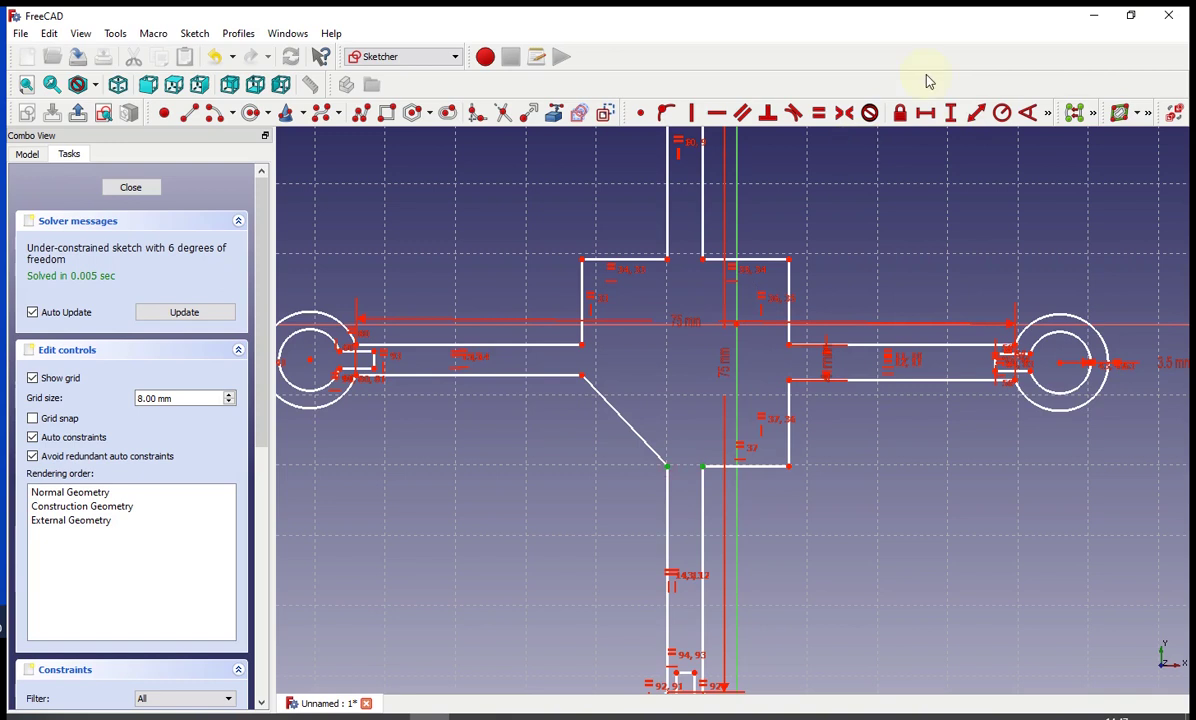
click(978, 113)
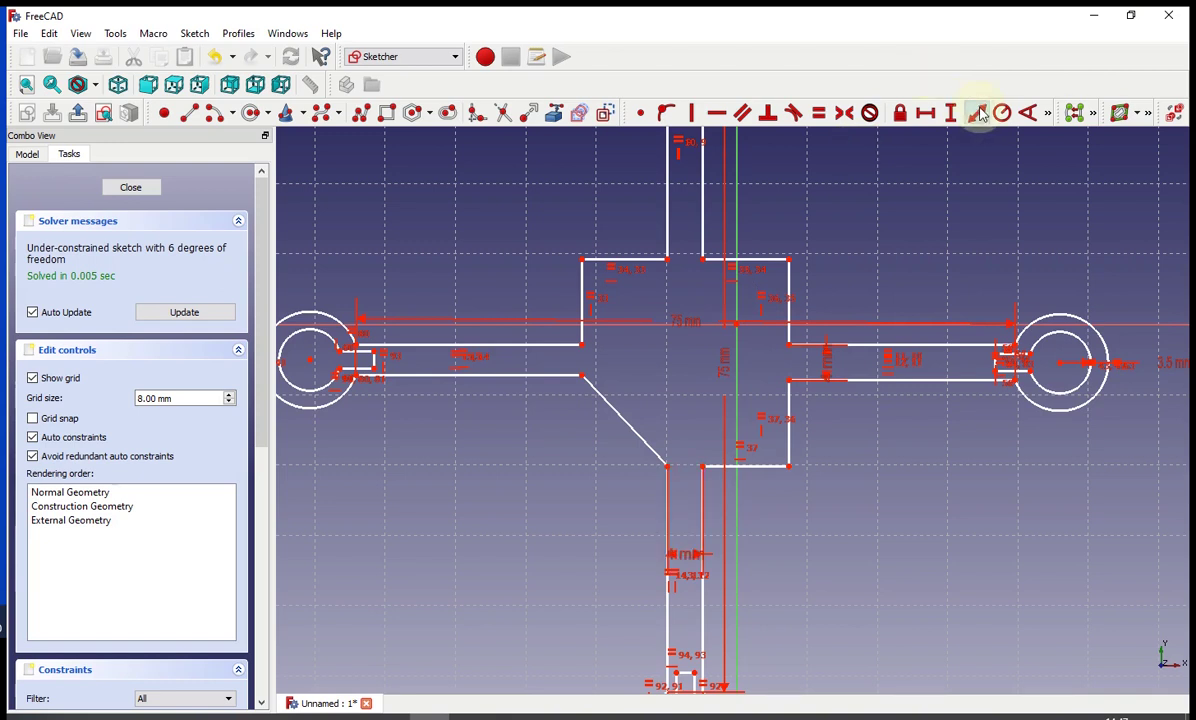
Set the left arm's width to 4 mm between its two corner points on the central block
click(583, 345)
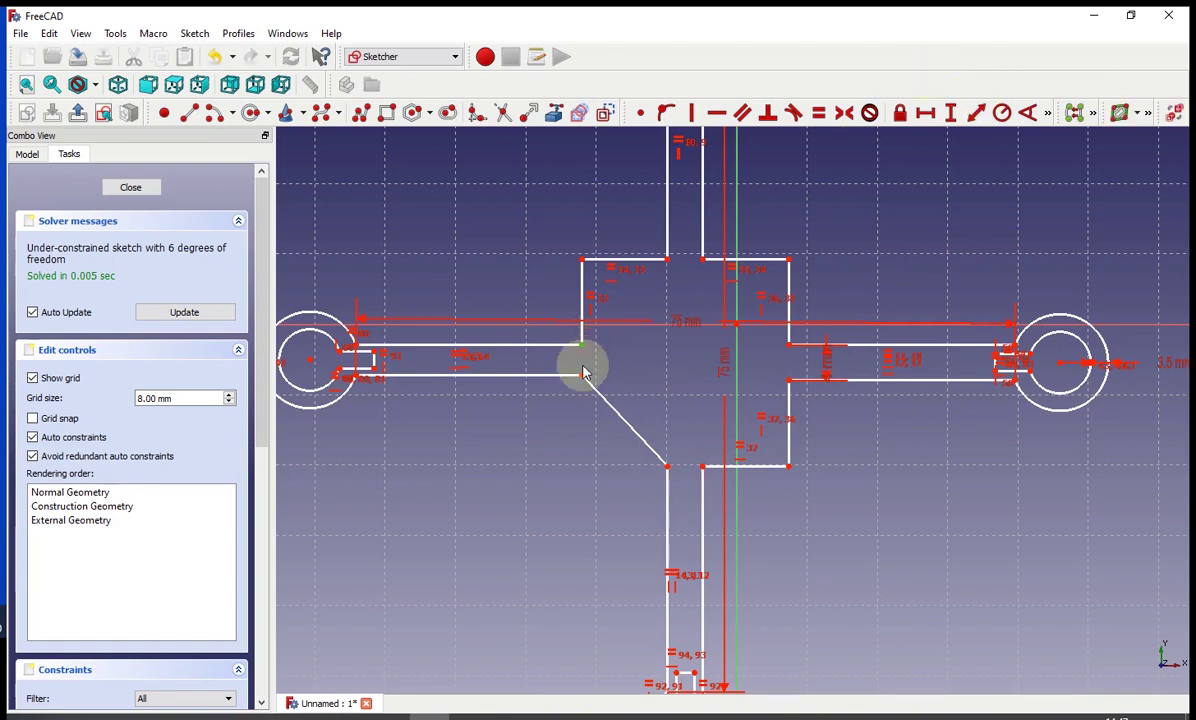
click(582, 376)
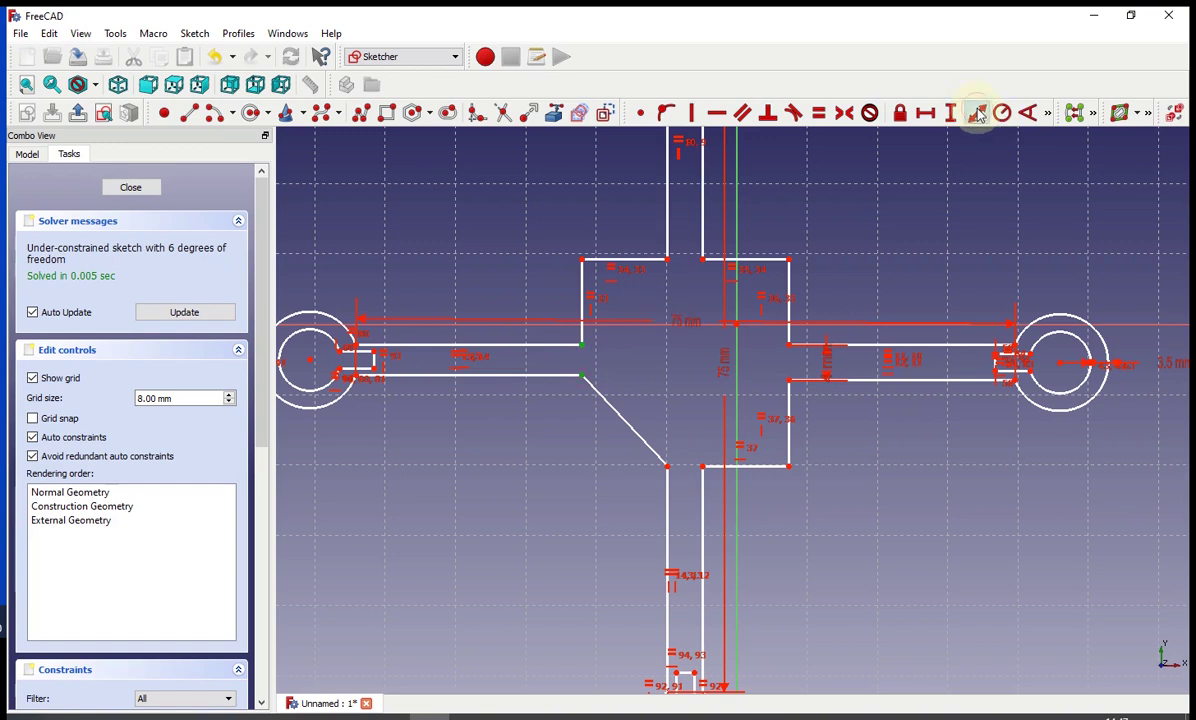
click(978, 113)
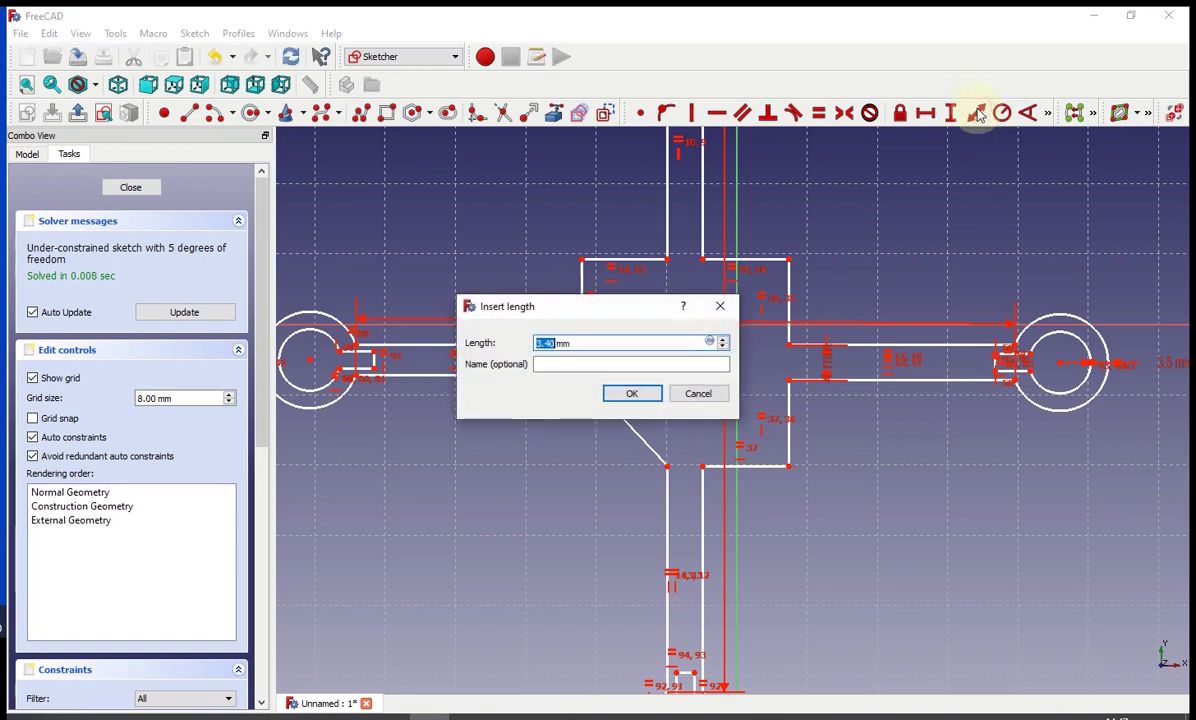
key(Return)
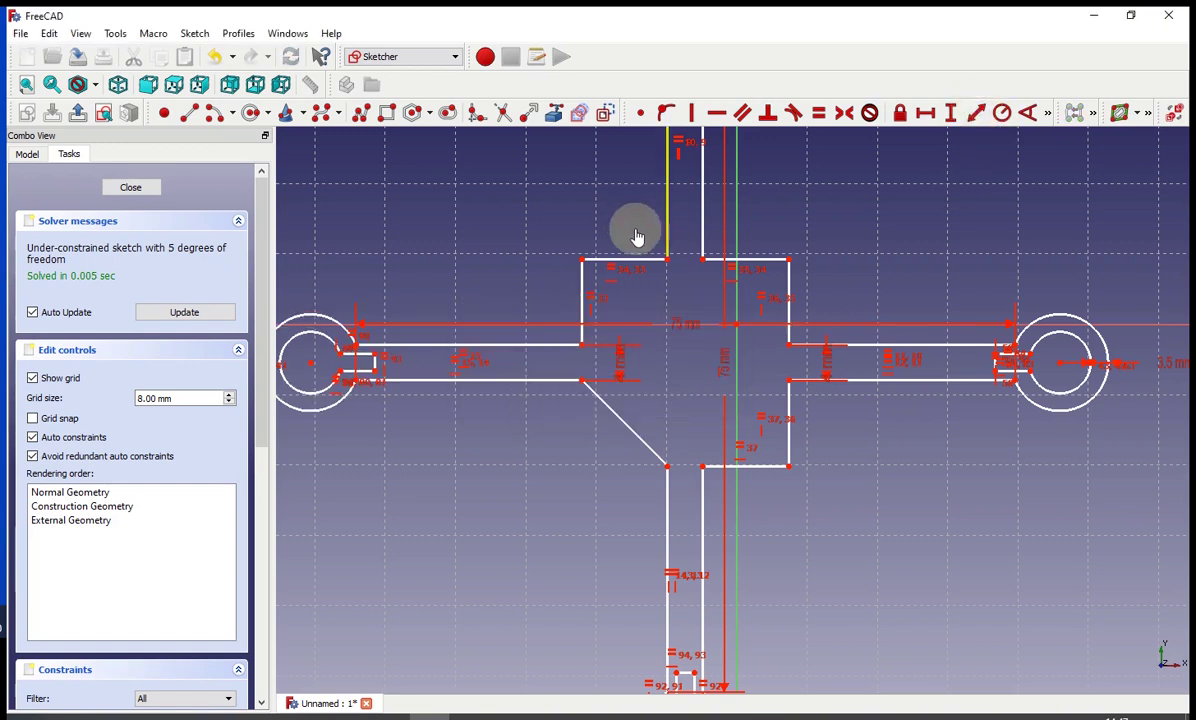
Set the central block's upper-left horizontal edge to 8 mm and make the corner at the right arm's upper edge coincident with the origin
mouse_move(637, 236)
mouse_down()
mouse_move(702, 195)
mouse_move(715, 235)
mouse_move(850, 346)
mouse_up()
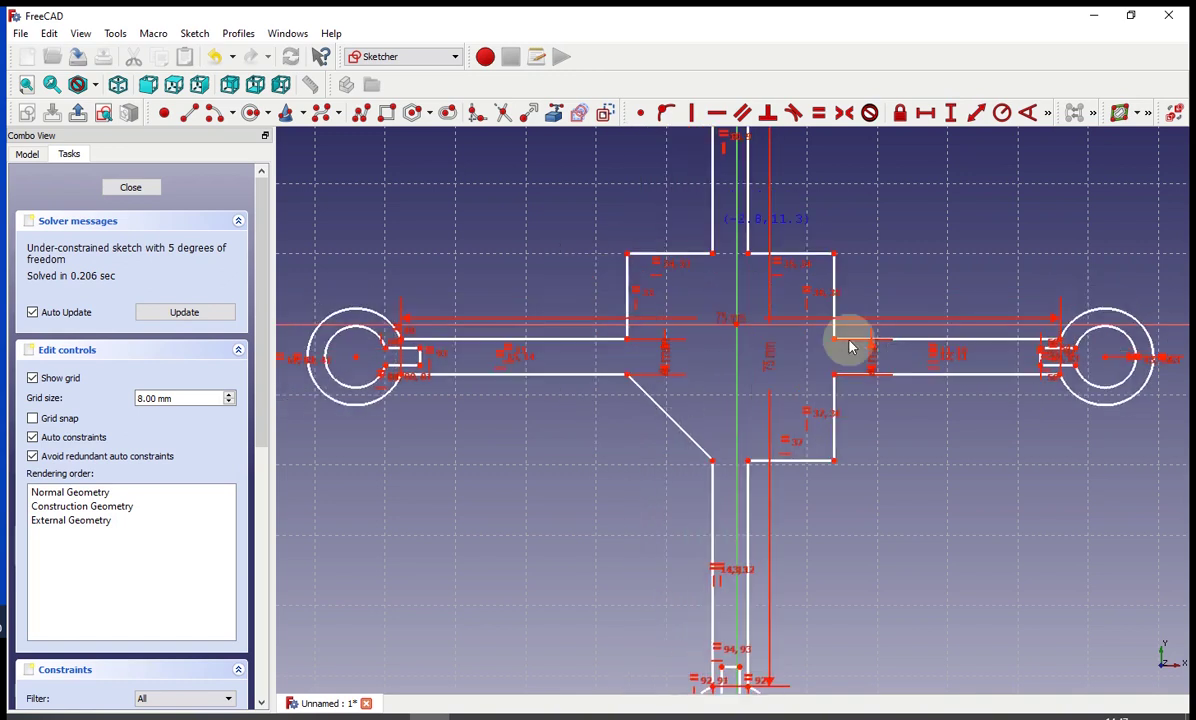
click(701, 256)
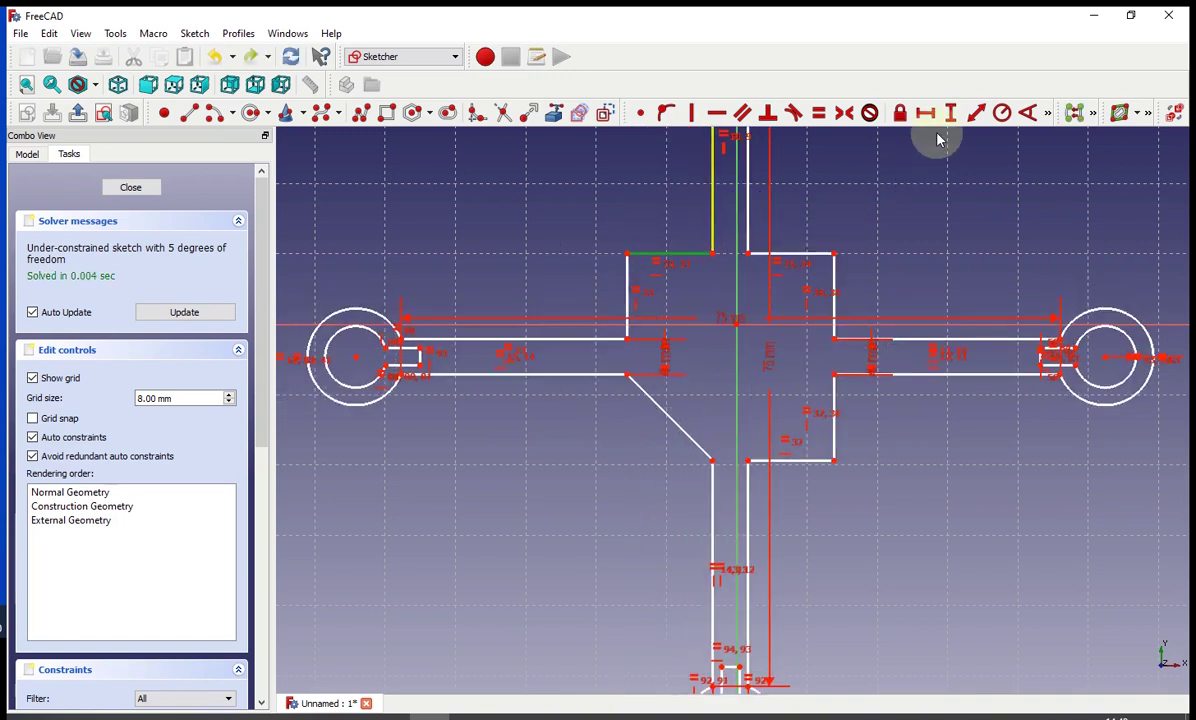
click(979, 115)
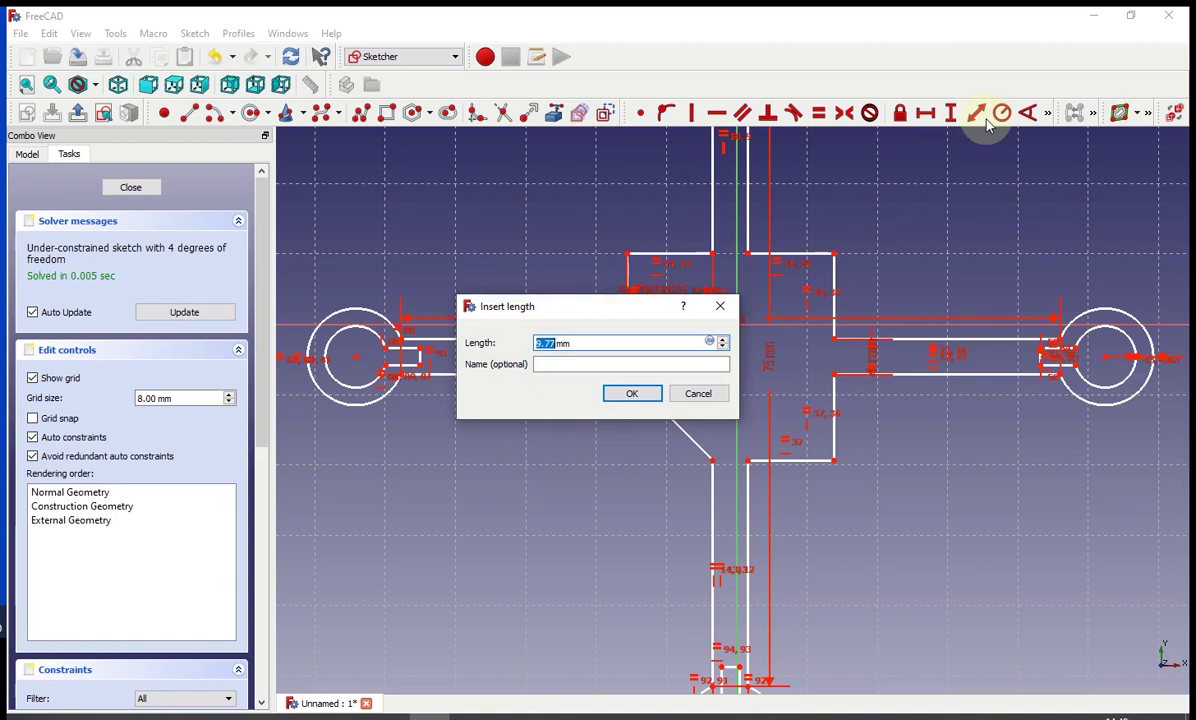
text(8)
key(Return)
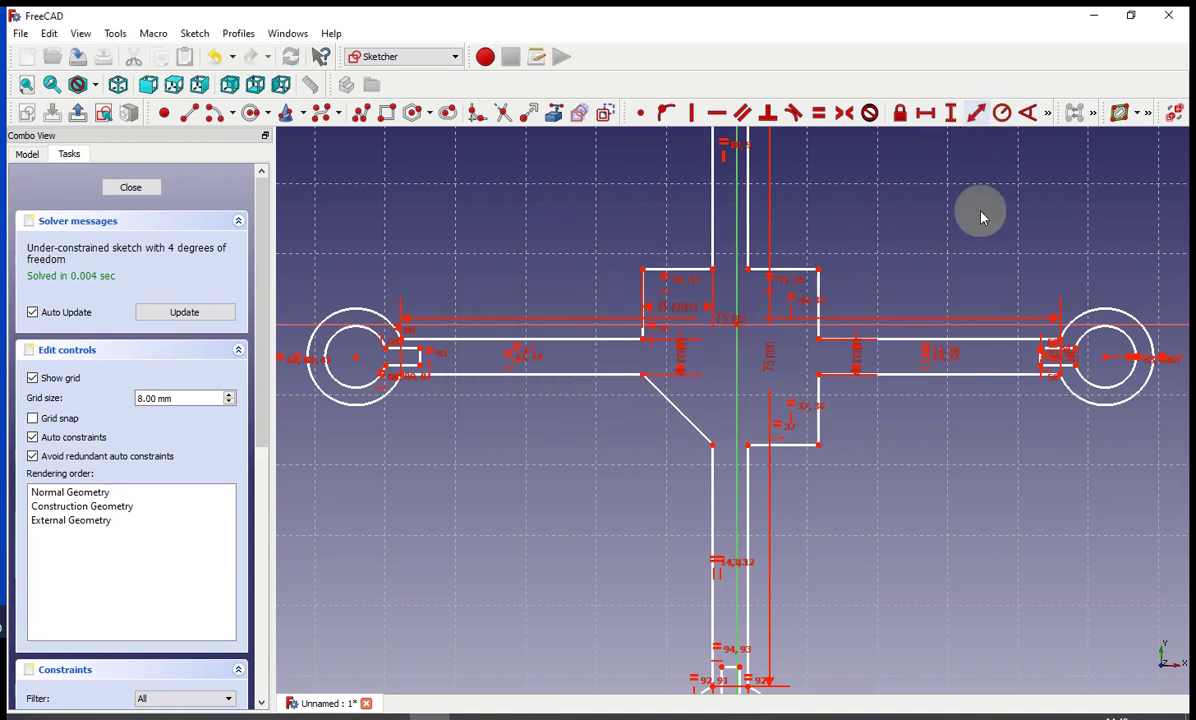
click(818, 341)
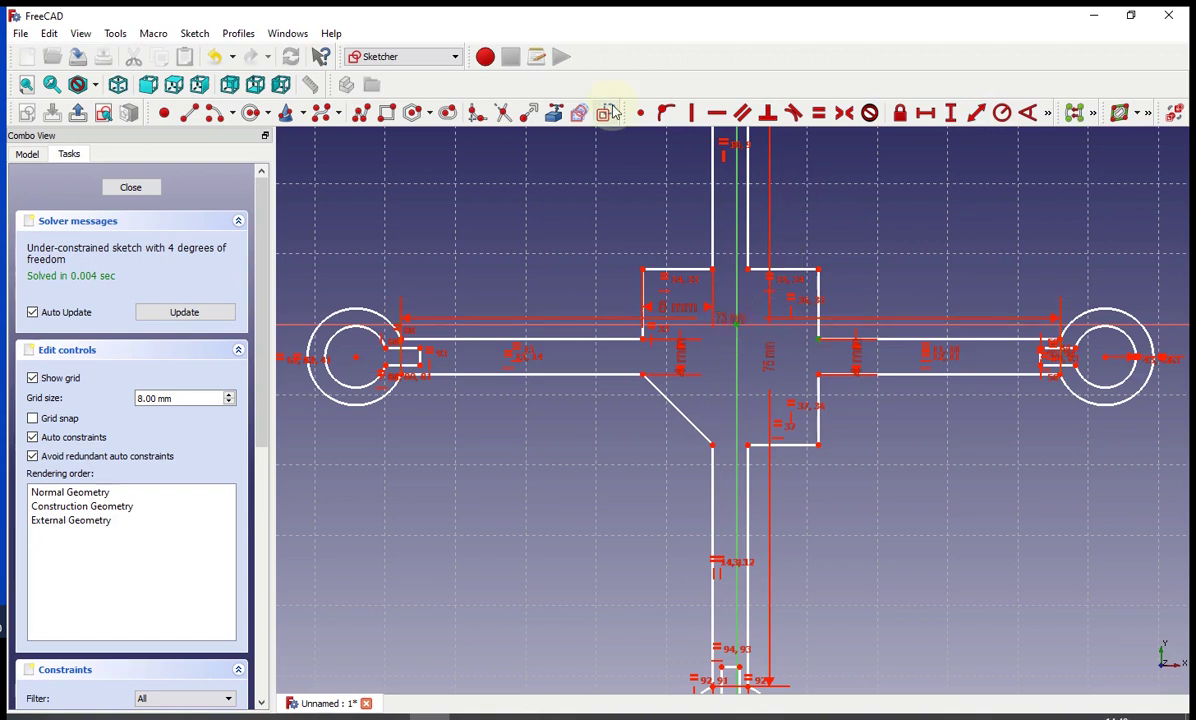
click(642, 115)
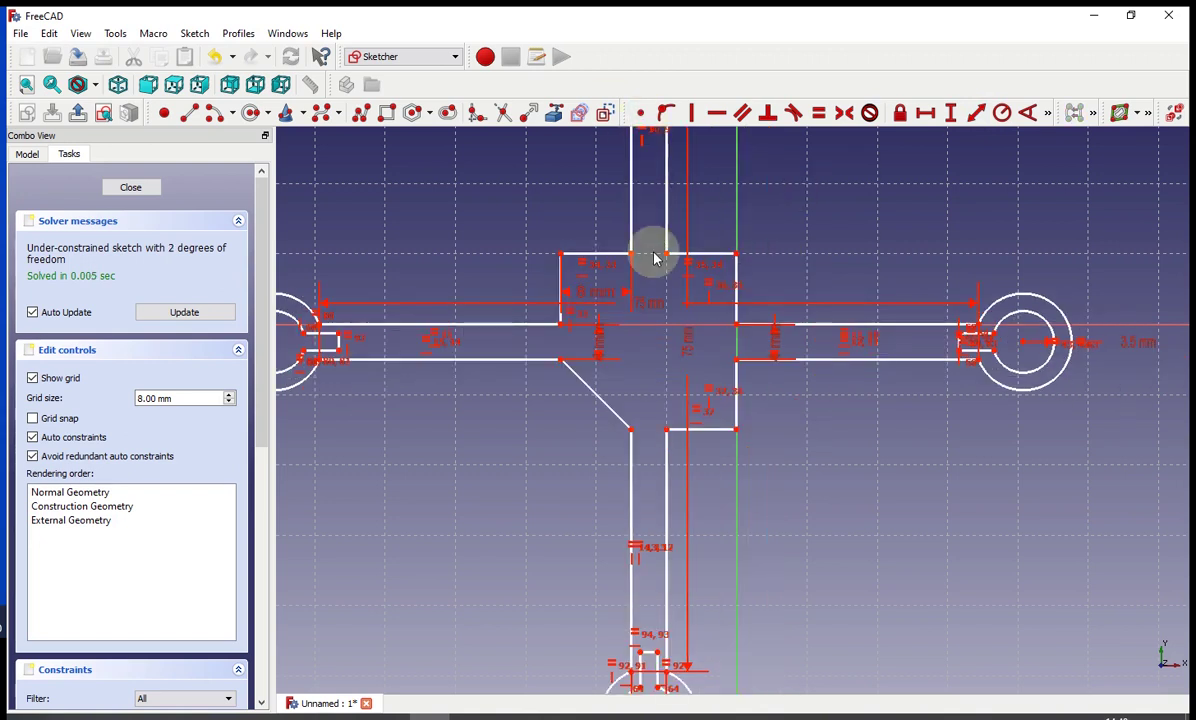
Make the two open ends of the top arm's slot coincident with the endpoints of the trimmed inner circle
scroll(656, 261, down, 5)
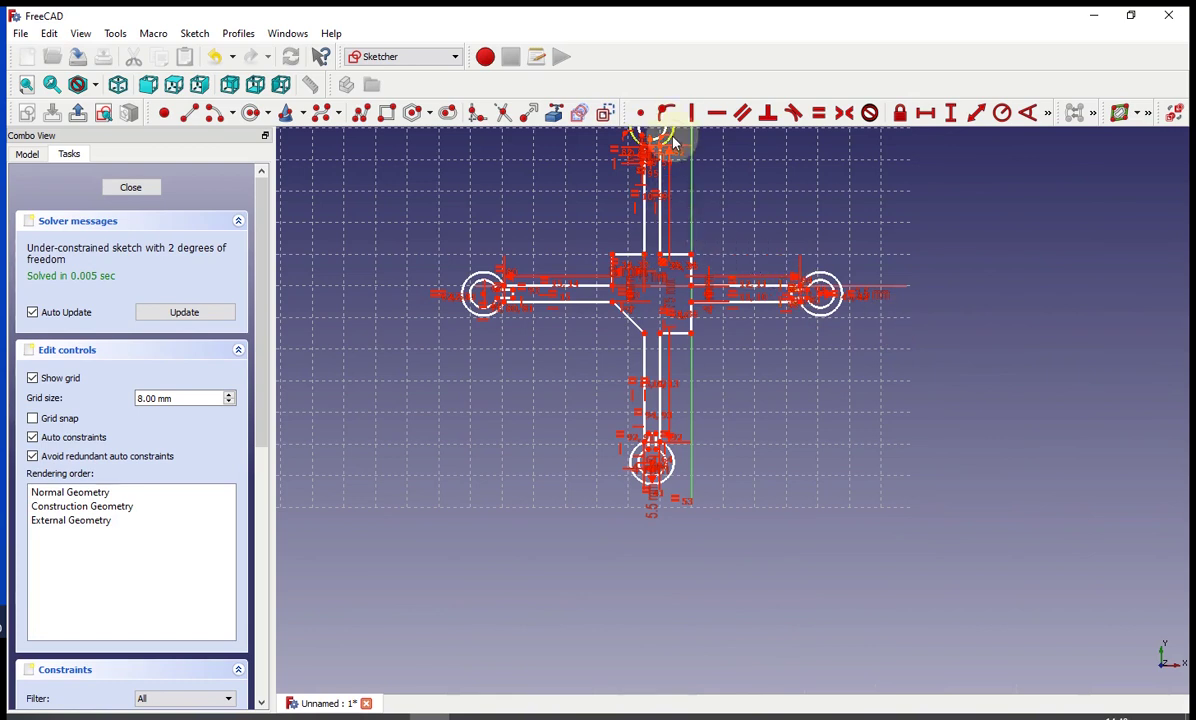
scroll(665, 140, up, 5)
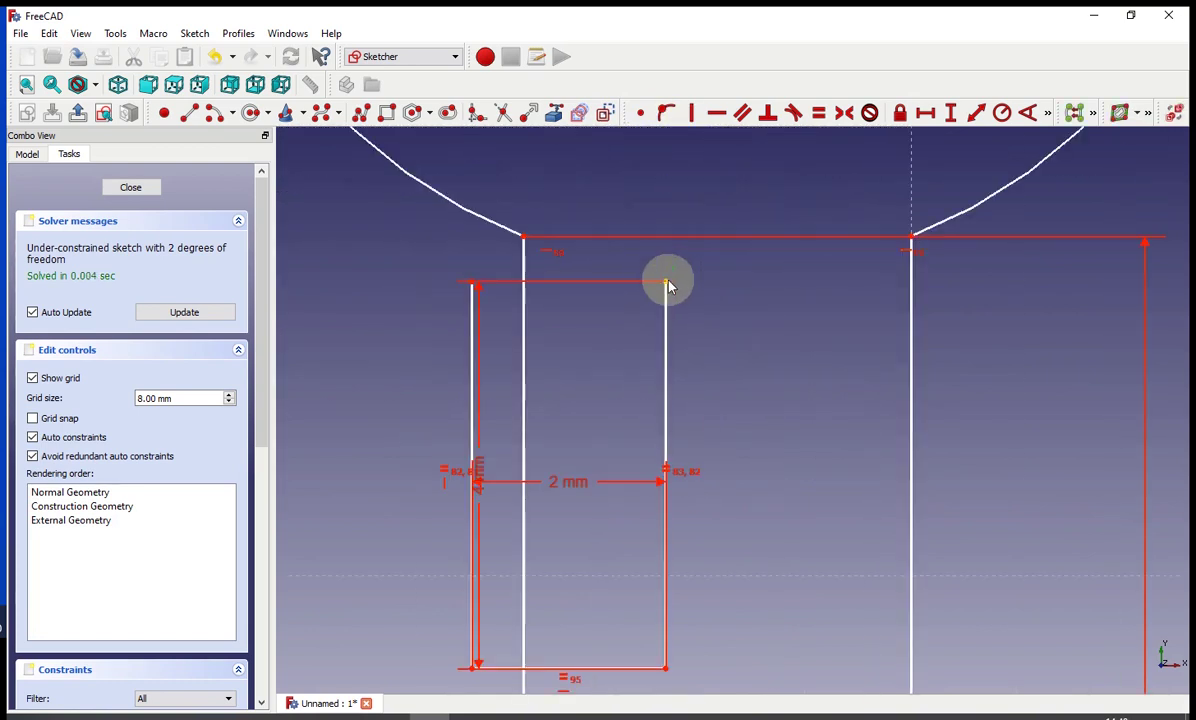
scroll(668, 285, down, 5)
click(640, 112)
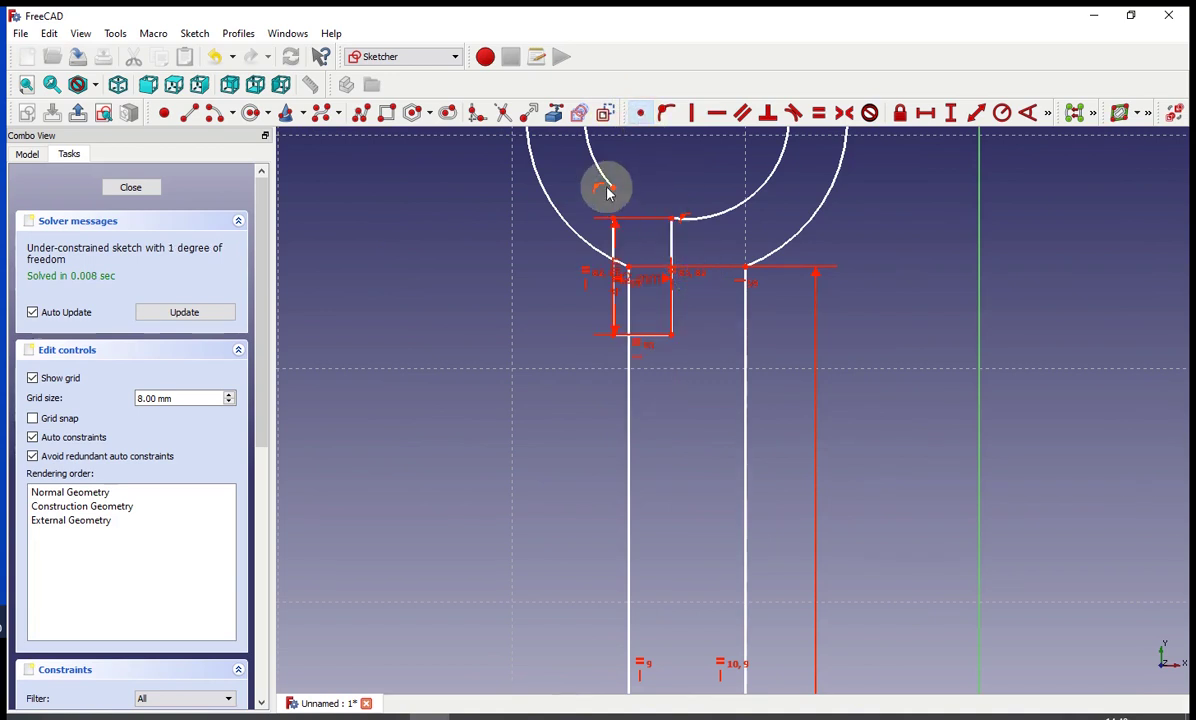
click(640, 112)
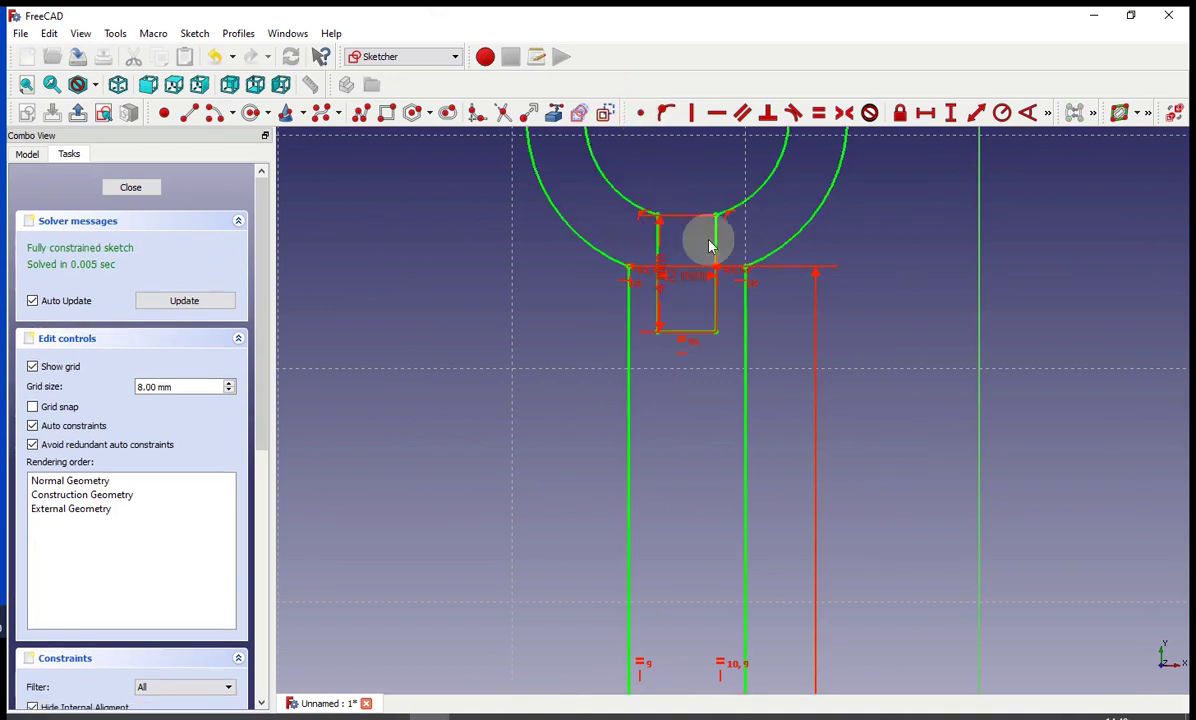
Close the finished sketch and switch to the Part Design workbench
click(130, 189)
click(387, 58)
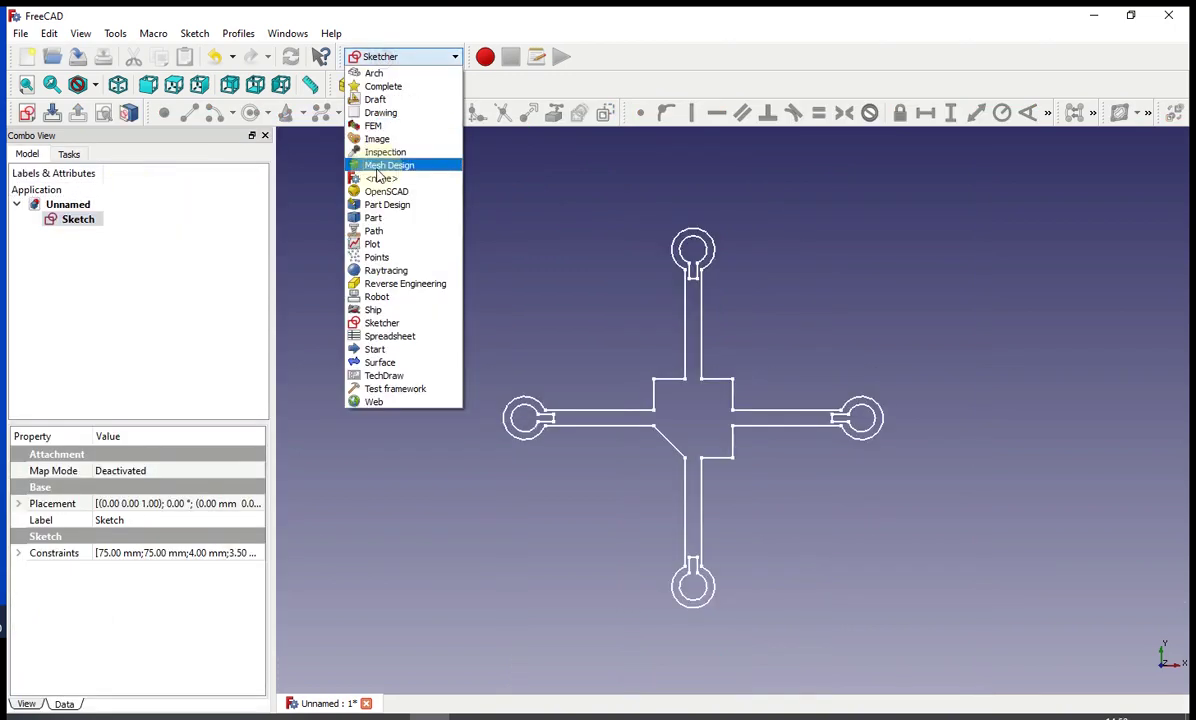
click(378, 205)
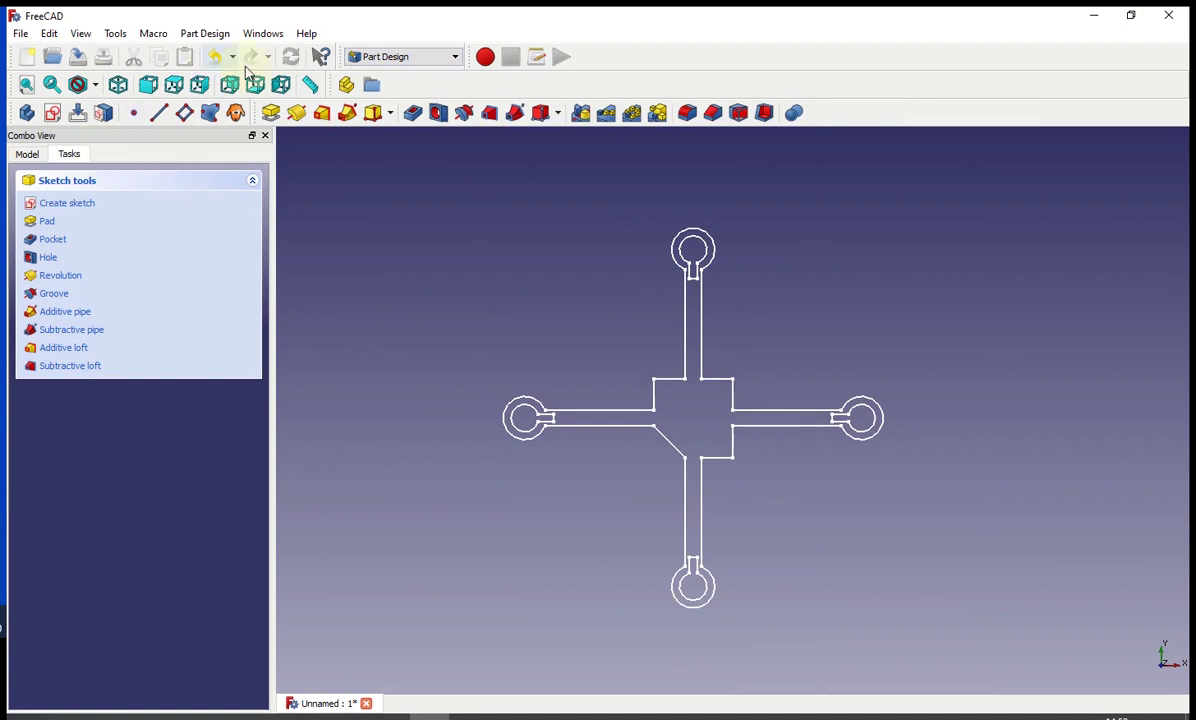
Create a body with the frame sketch on the XY plane and pad the profile 3 mm
click(29, 114)
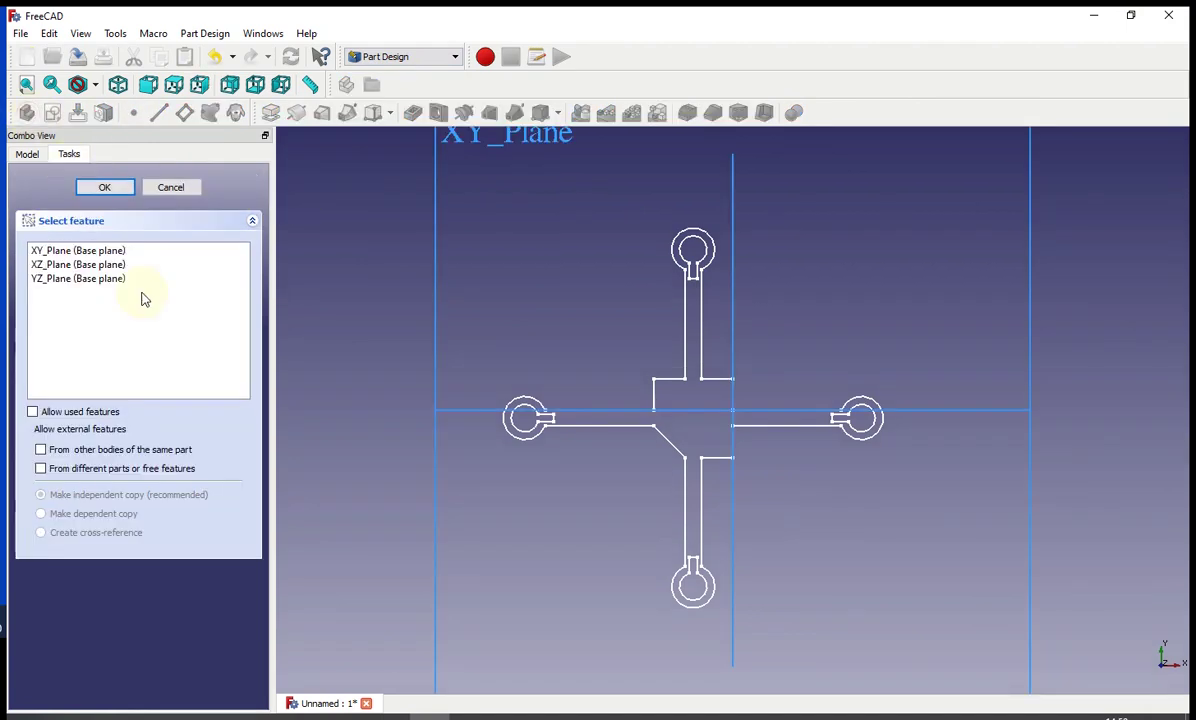
click(72, 250)
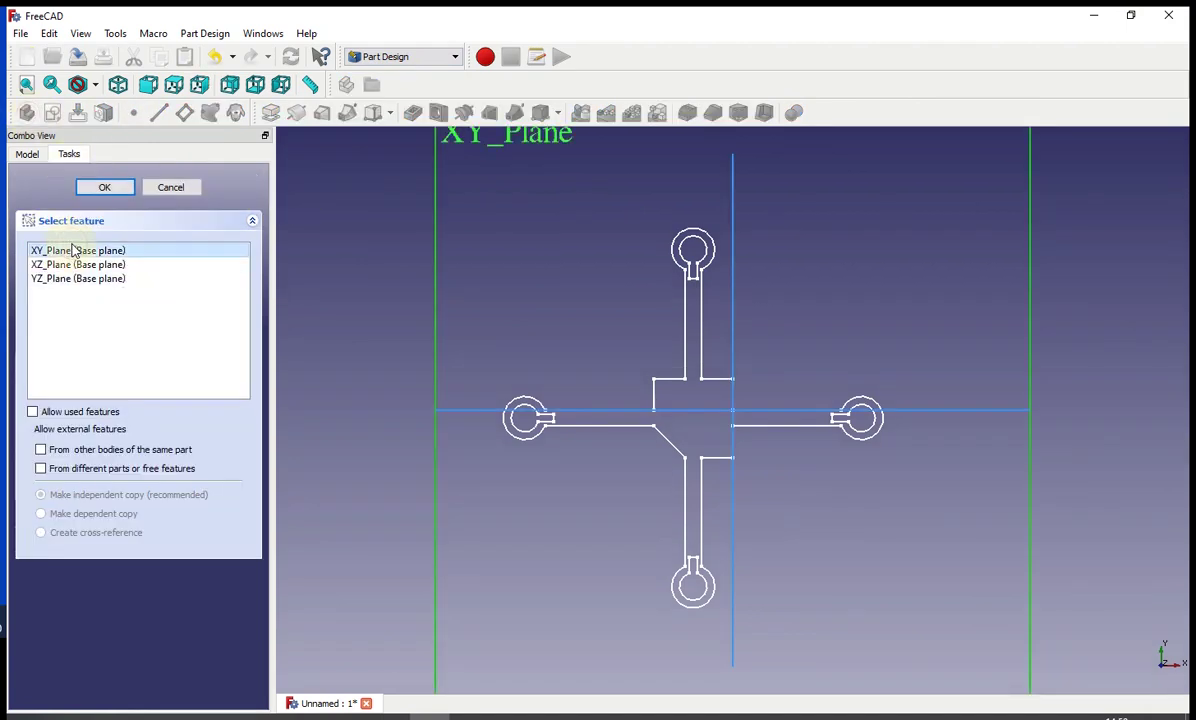
click(99, 187)
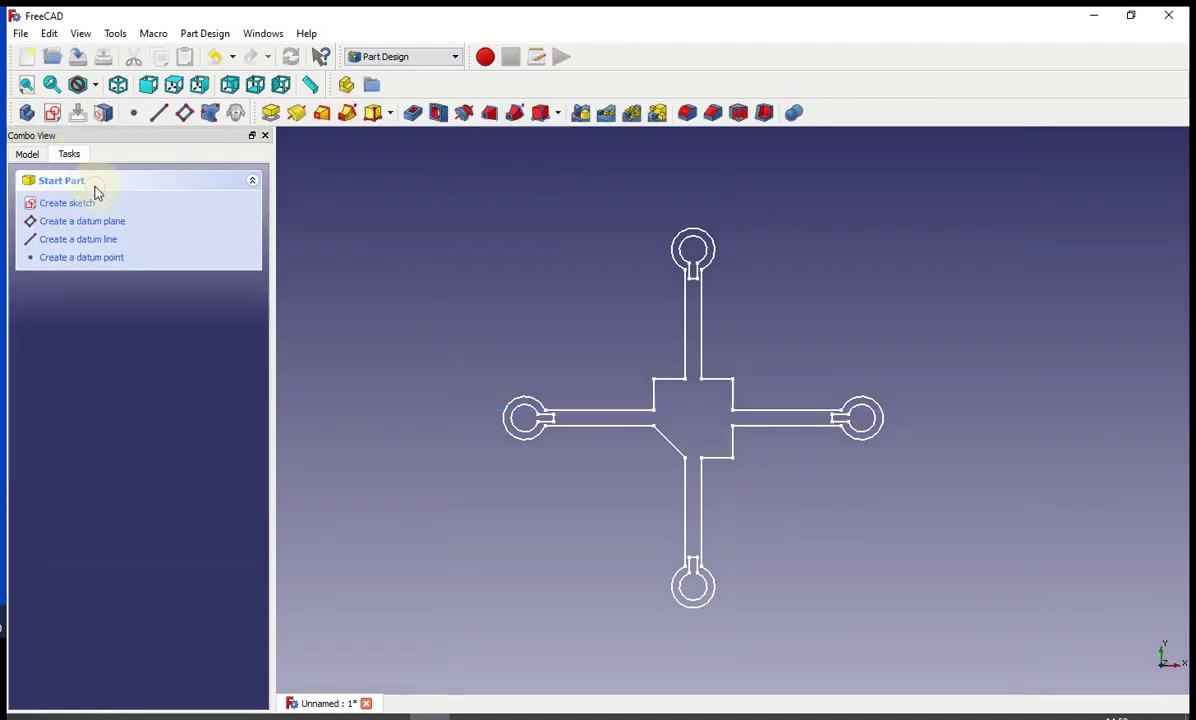
click(272, 113)
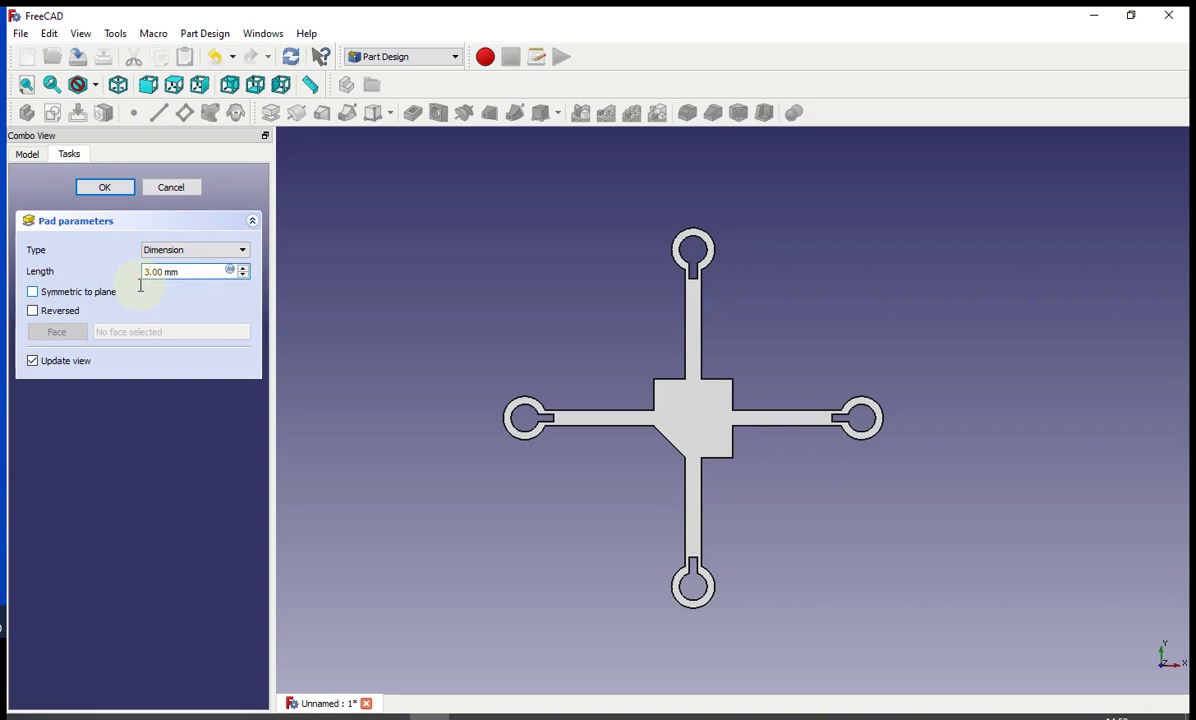
key(Return)
Try to select the edges at the closed ends of the left, top and right arms' slots
middle_drag(526, 395, 585, 374)
scroll(578, 400, up, 5)
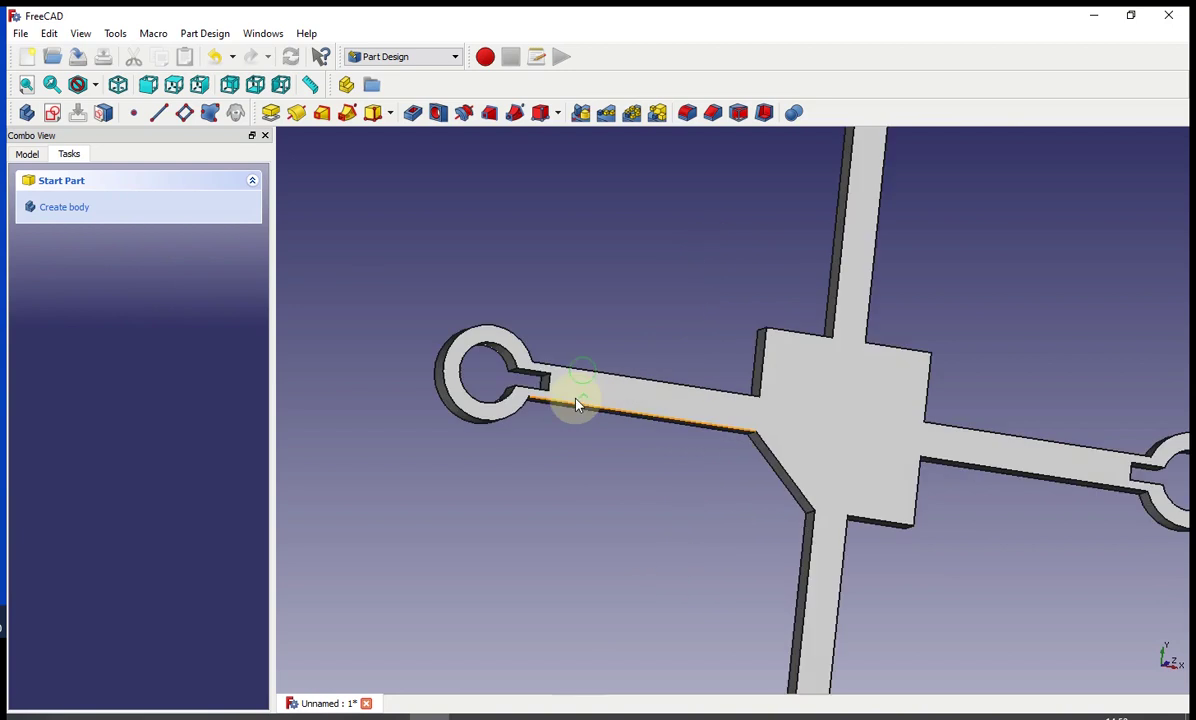
click(553, 388)
scroll(816, 287, down, 5)
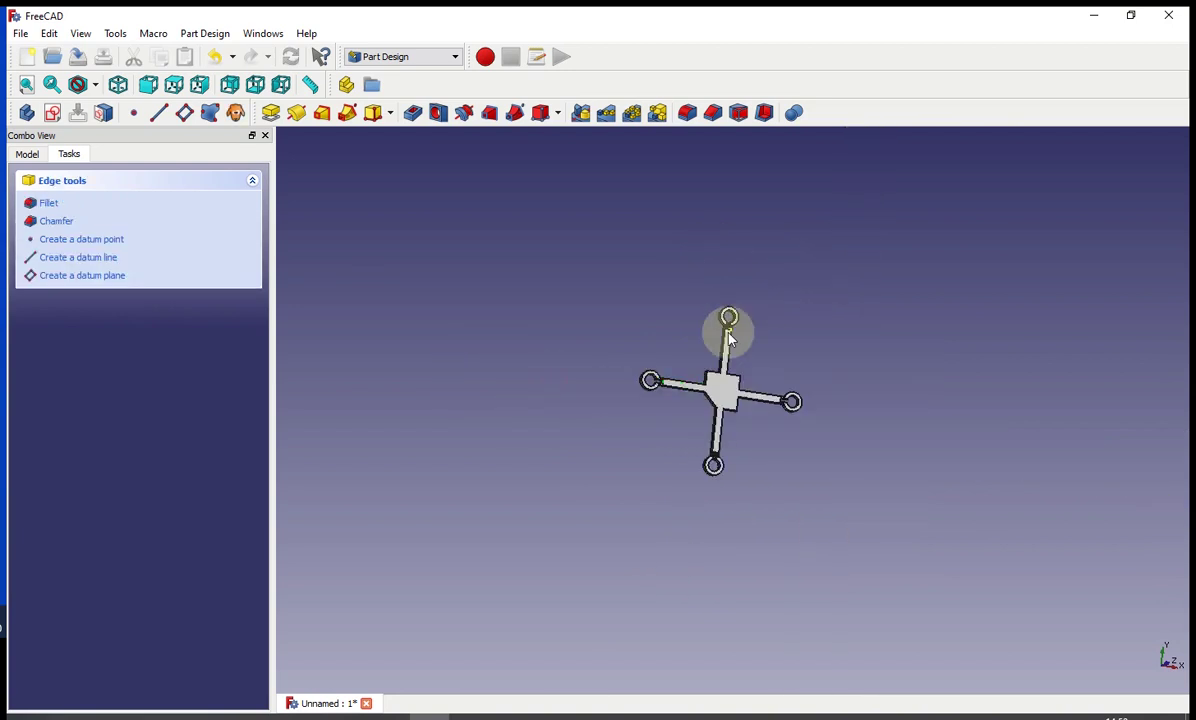
scroll(729, 338, up, 5)
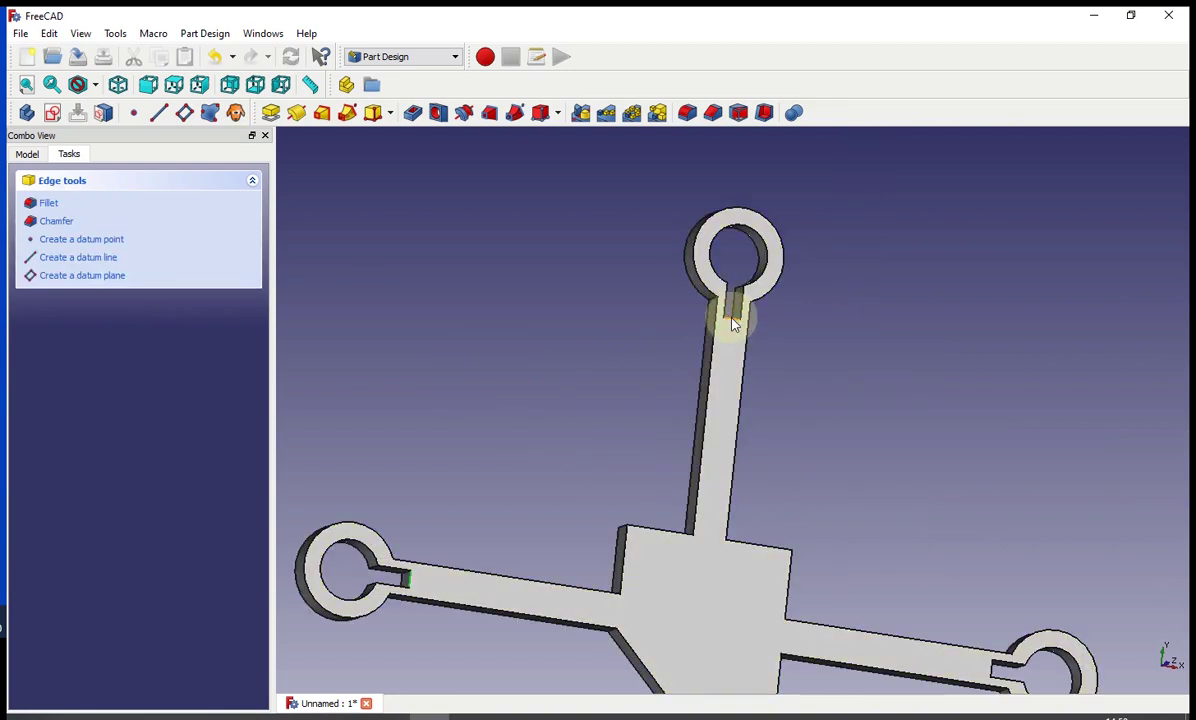
click(733, 320)
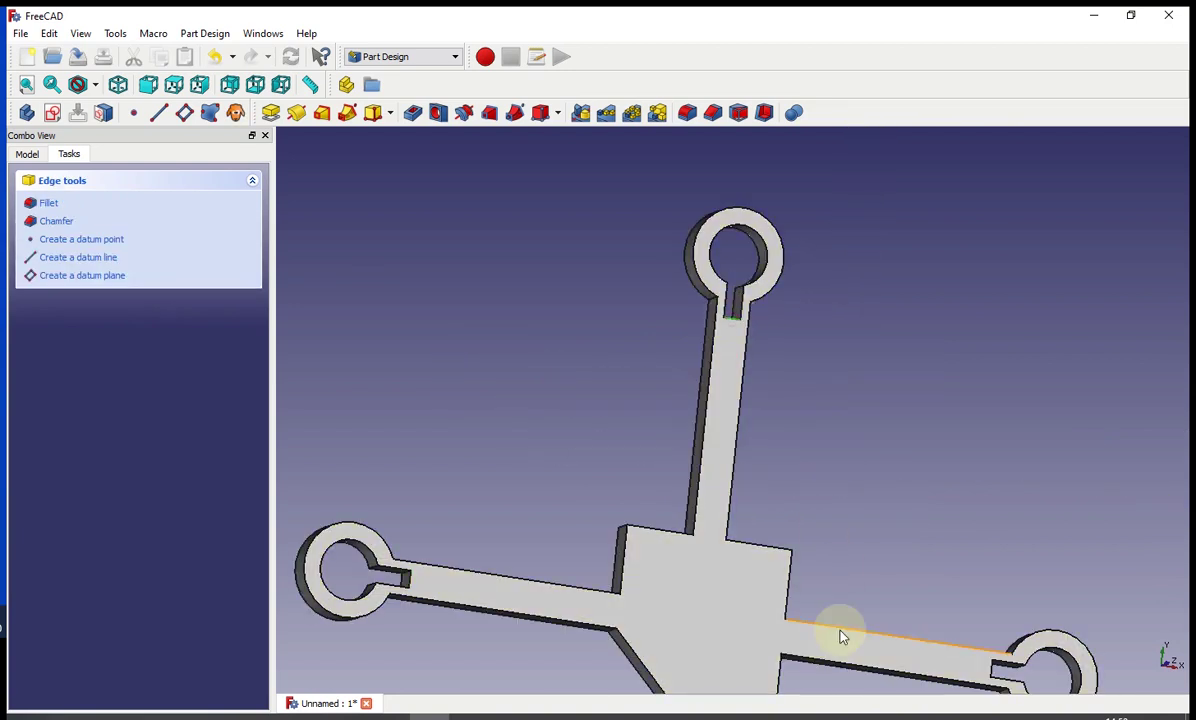
click(993, 676)
scroll(769, 603, down, 5)
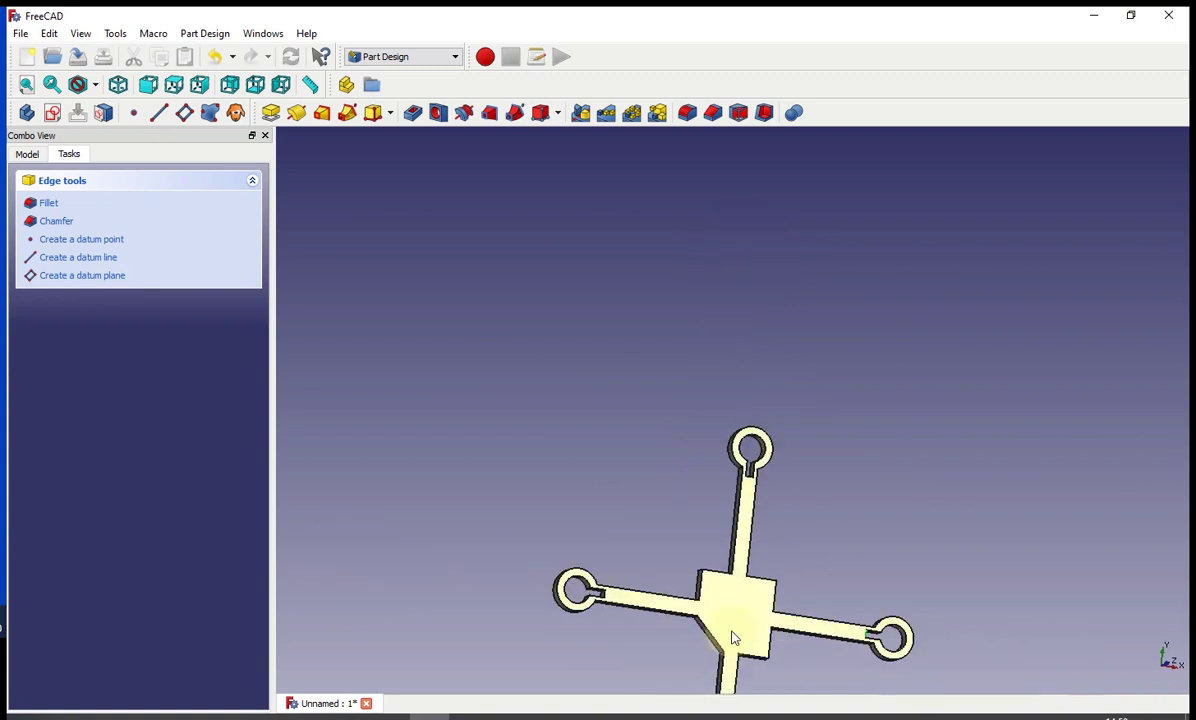
Switch to the Part workbench
click(432, 56)
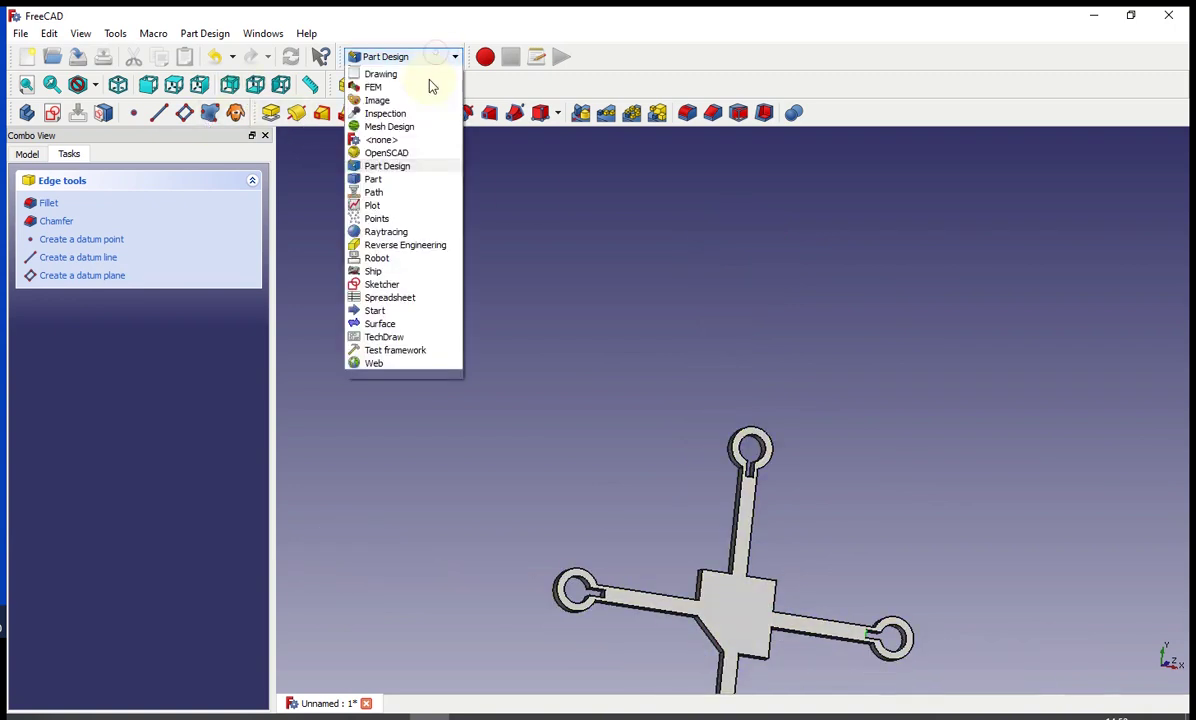
click(372, 217)
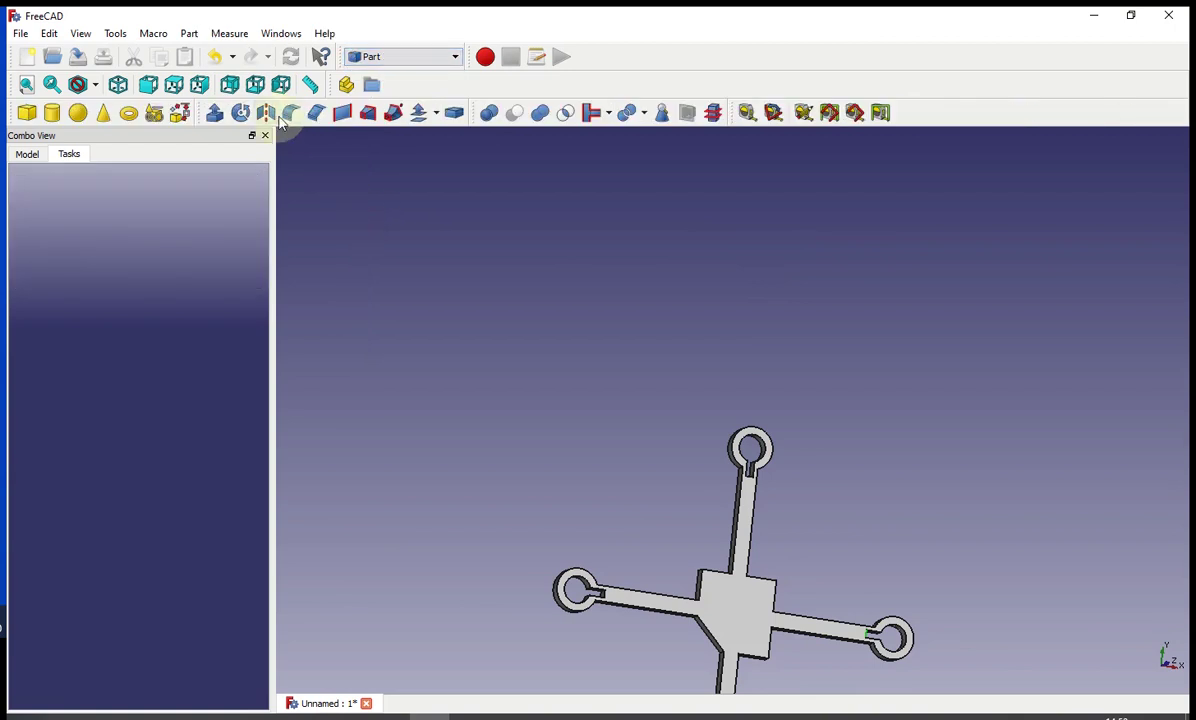
Chamfer the upper edges at the closed ends of all four arms' slots, enlarging the chamfer length beyond 1 mm
click(316, 112)
scroll(722, 468, up, 5)
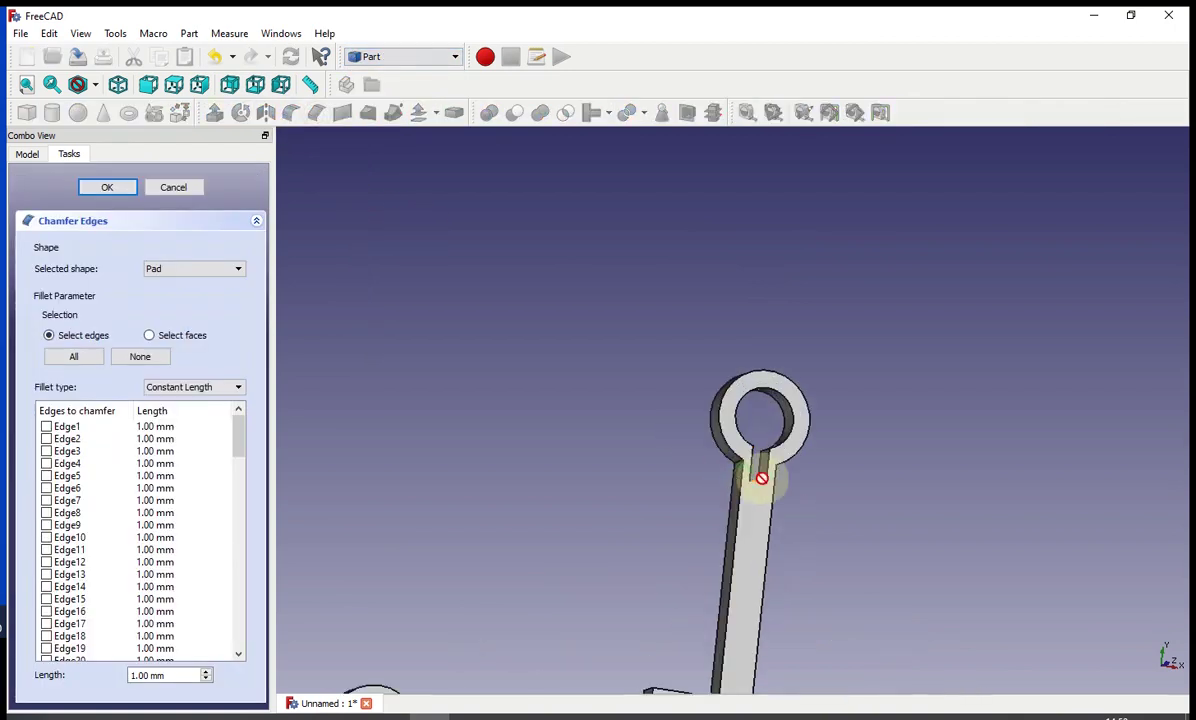
click(761, 475)
scroll(726, 507, down, 5)
scroll(638, 601, up, 3)
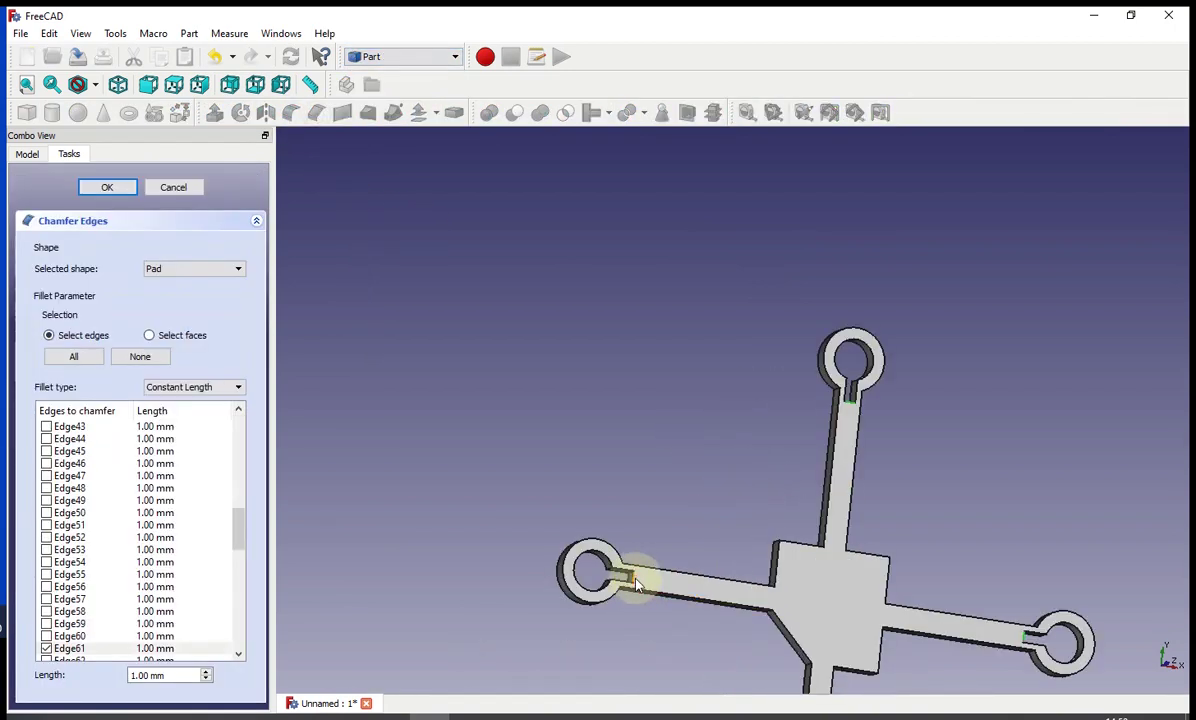
click(636, 580)
scroll(770, 630, down, 6)
scroll(779, 632, up, 6)
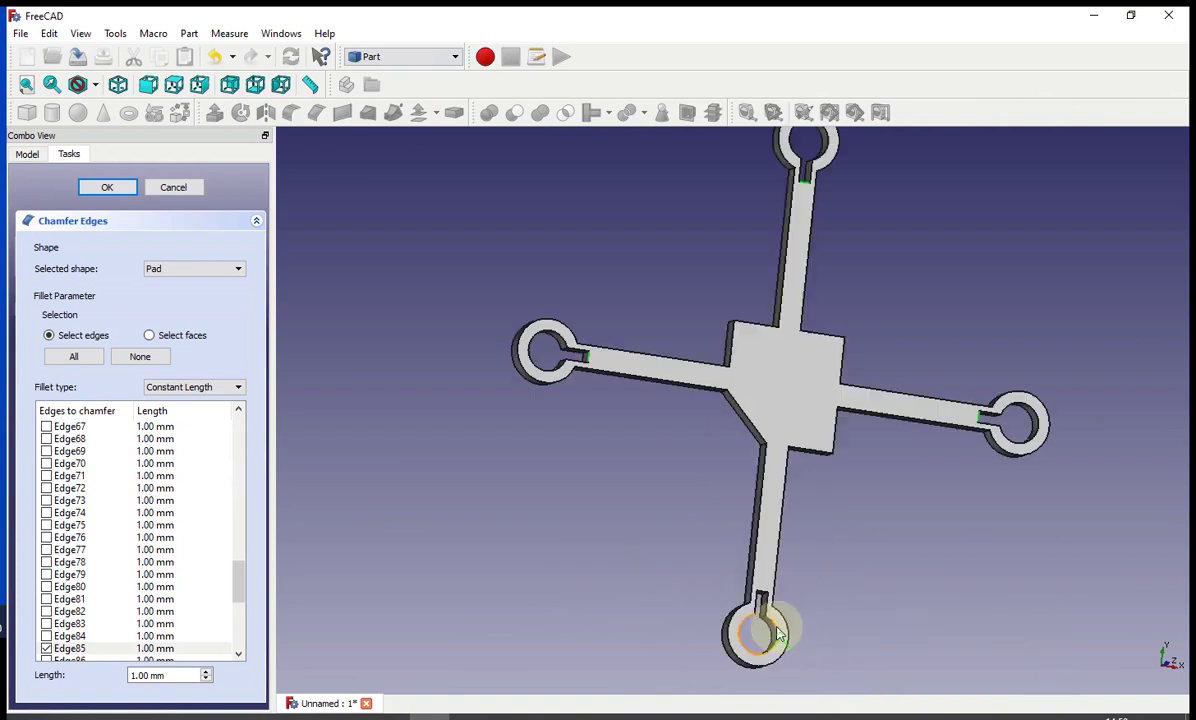
click(763, 594)
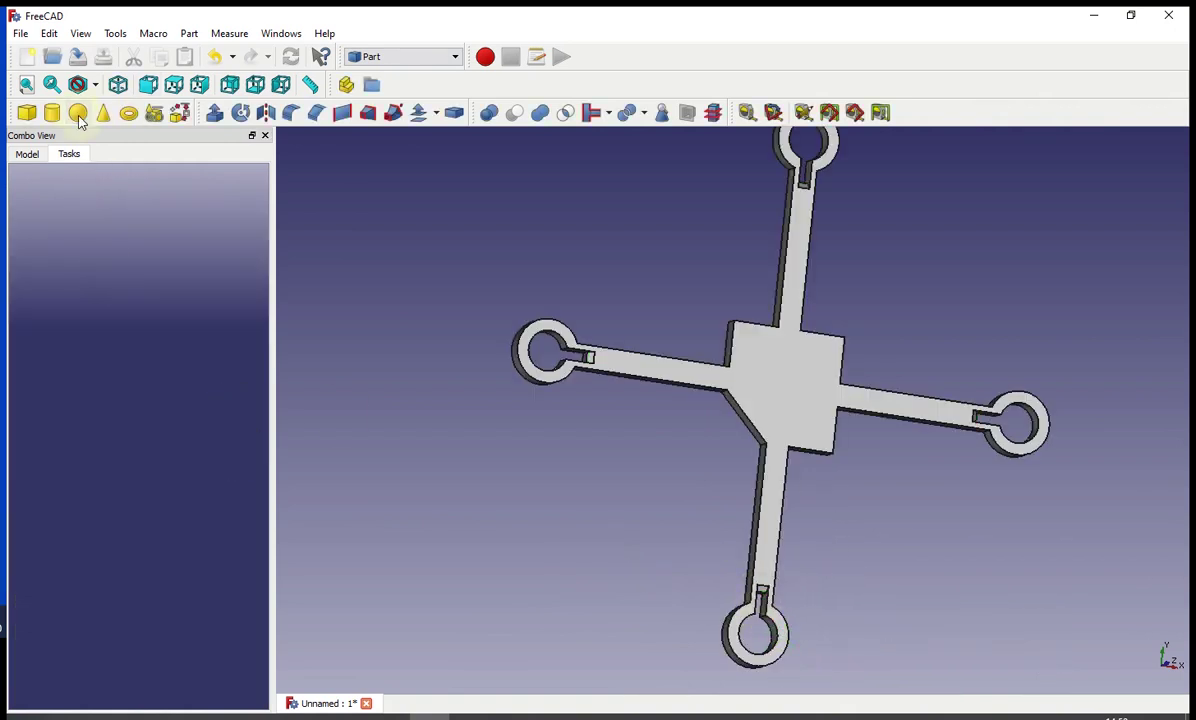
double_click(62, 235)
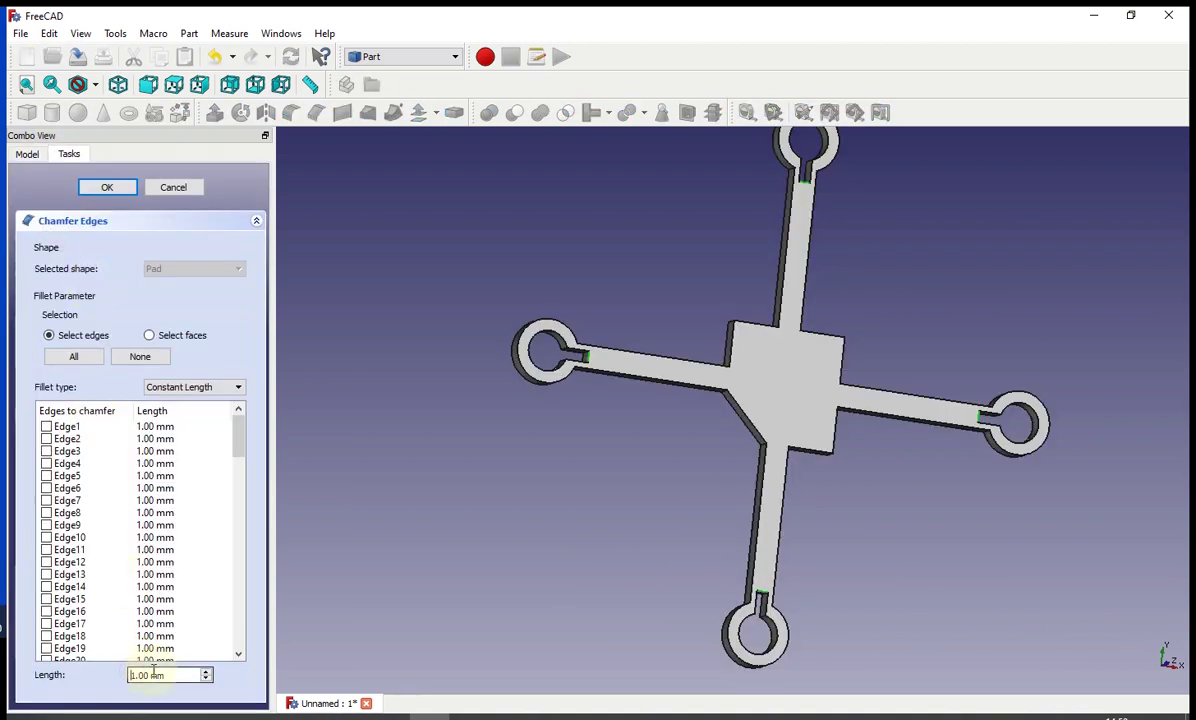
key(Return)
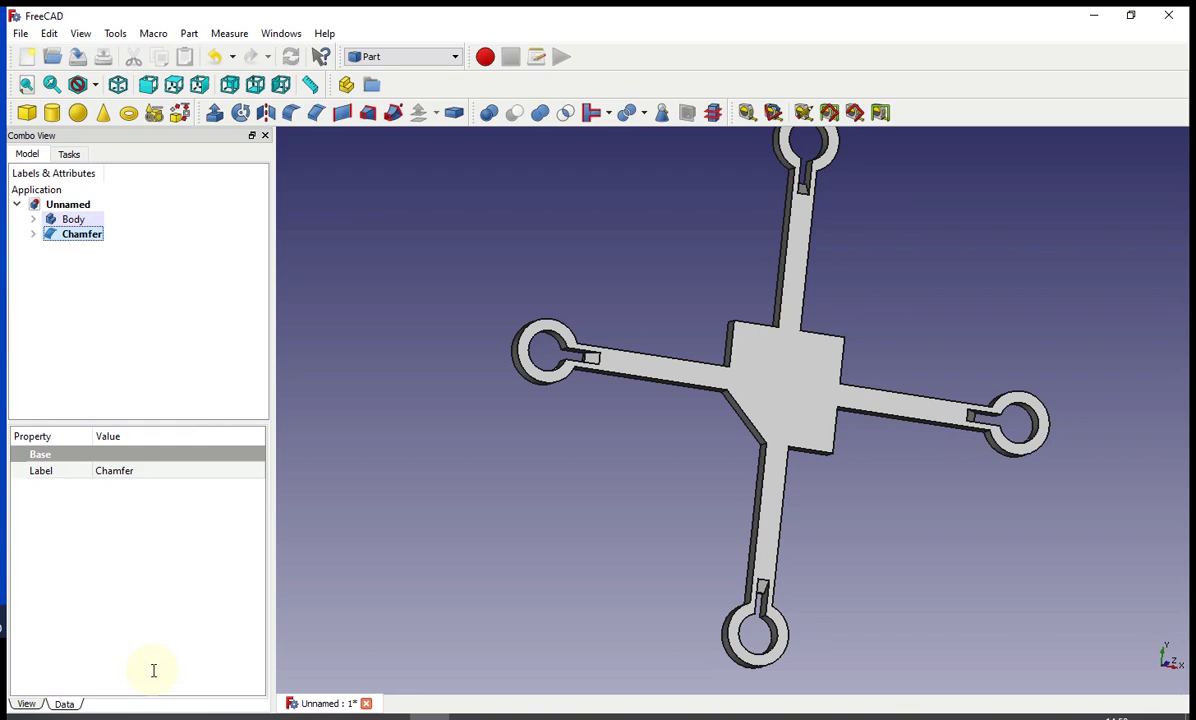
Fillet both long upper edges of each of the frame's four arms with a constant radius
click(625, 350)
click(290, 112)
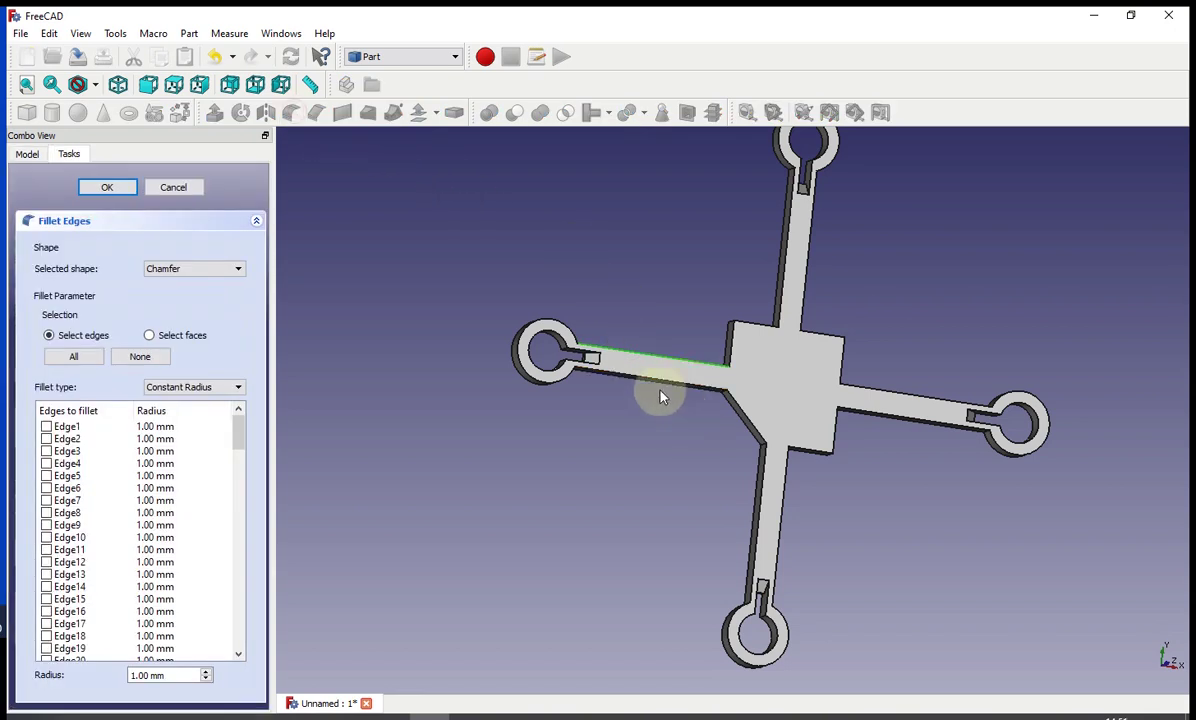
click(788, 273)
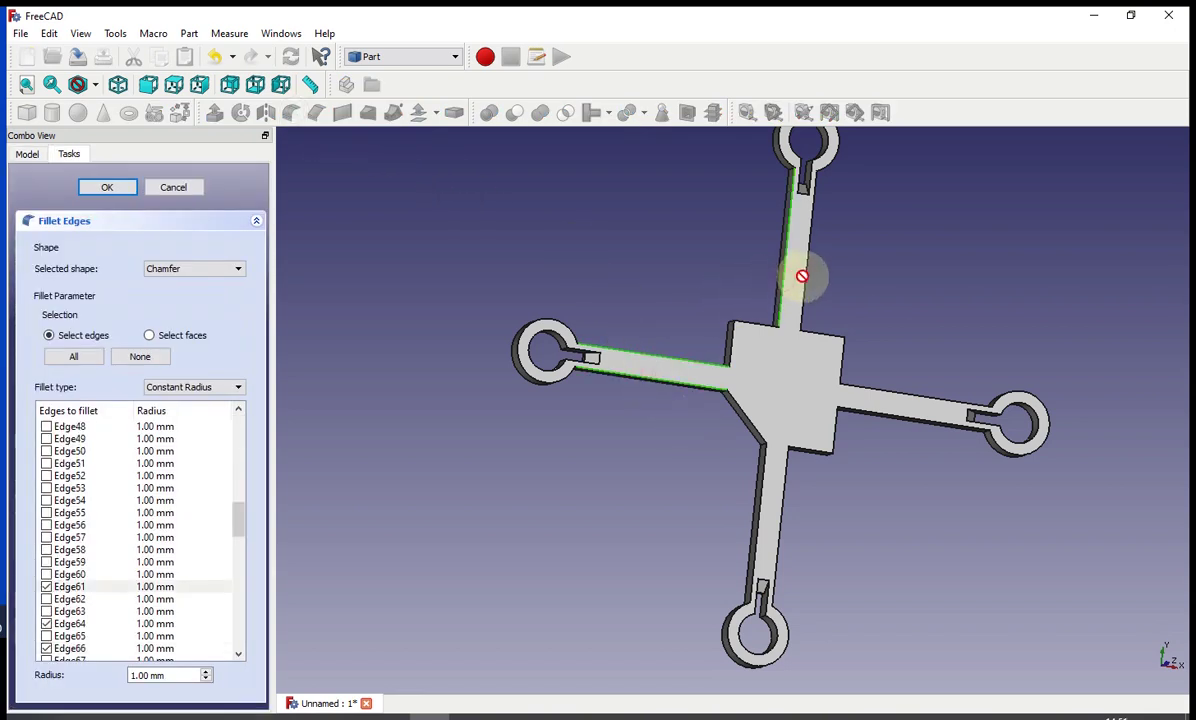
click(810, 300)
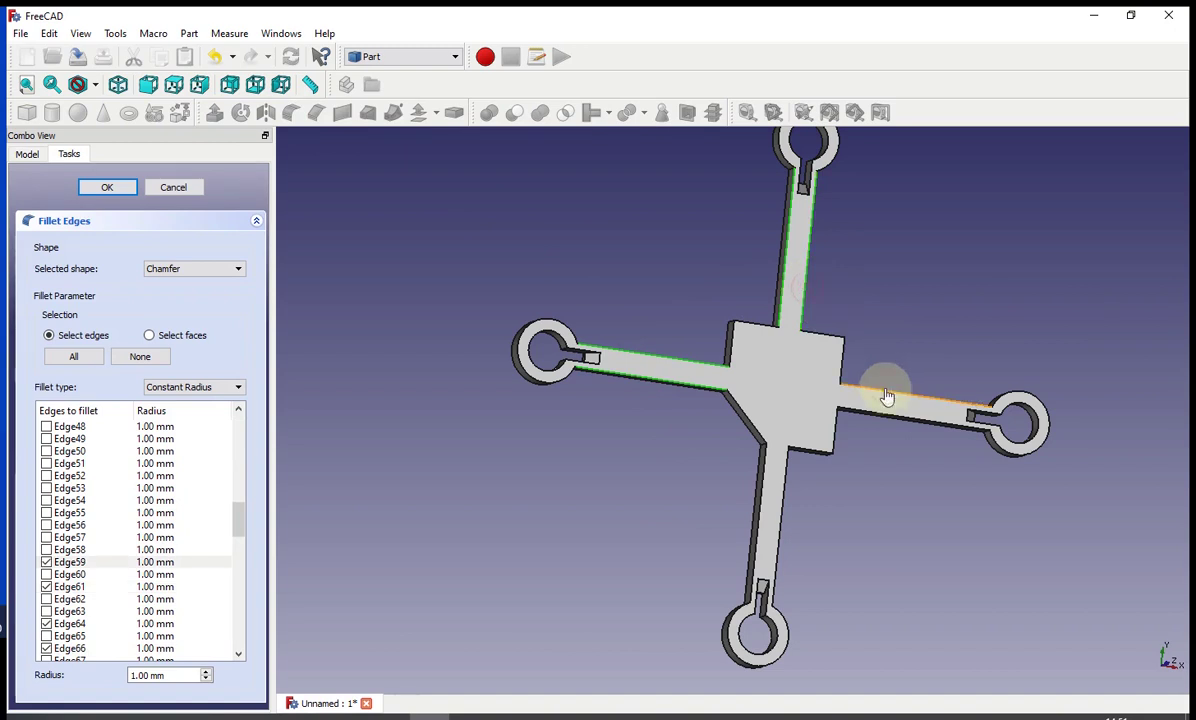
click(886, 400)
click(805, 455)
click(767, 465)
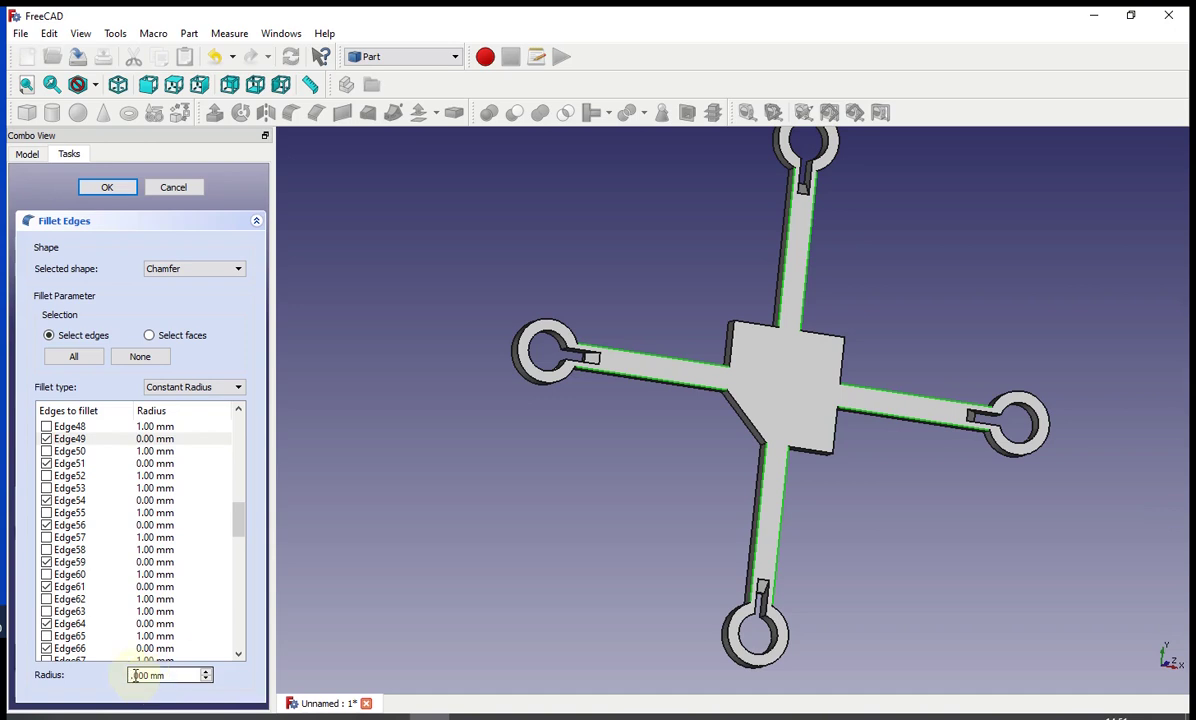
click(101, 189)
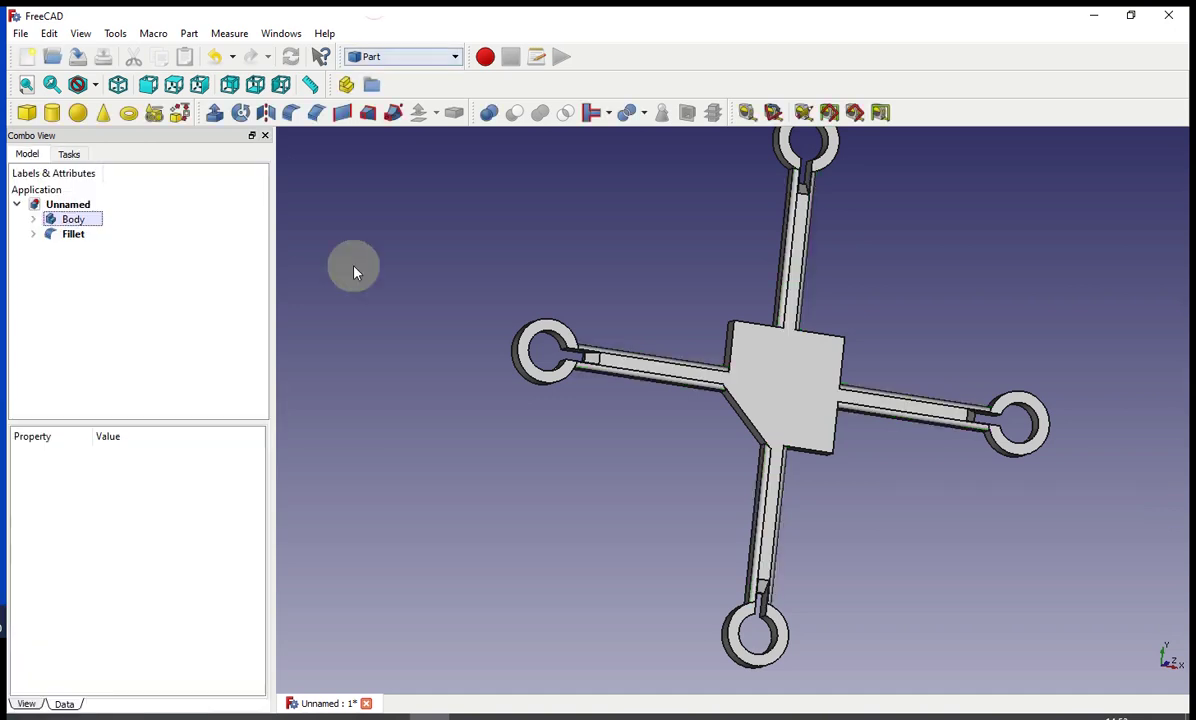
Add two cylinders and move the first one to X -3 mm near the central plate's upper-right corner
click(52, 113)
click(52, 113)
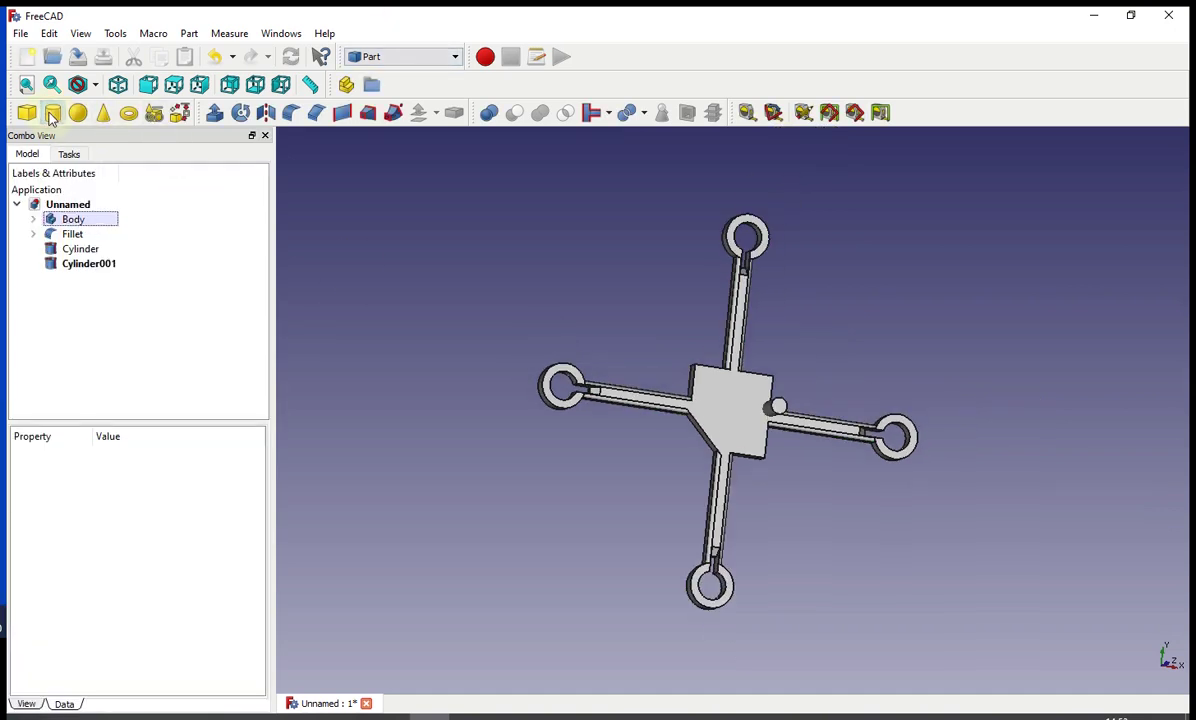
click(80, 248)
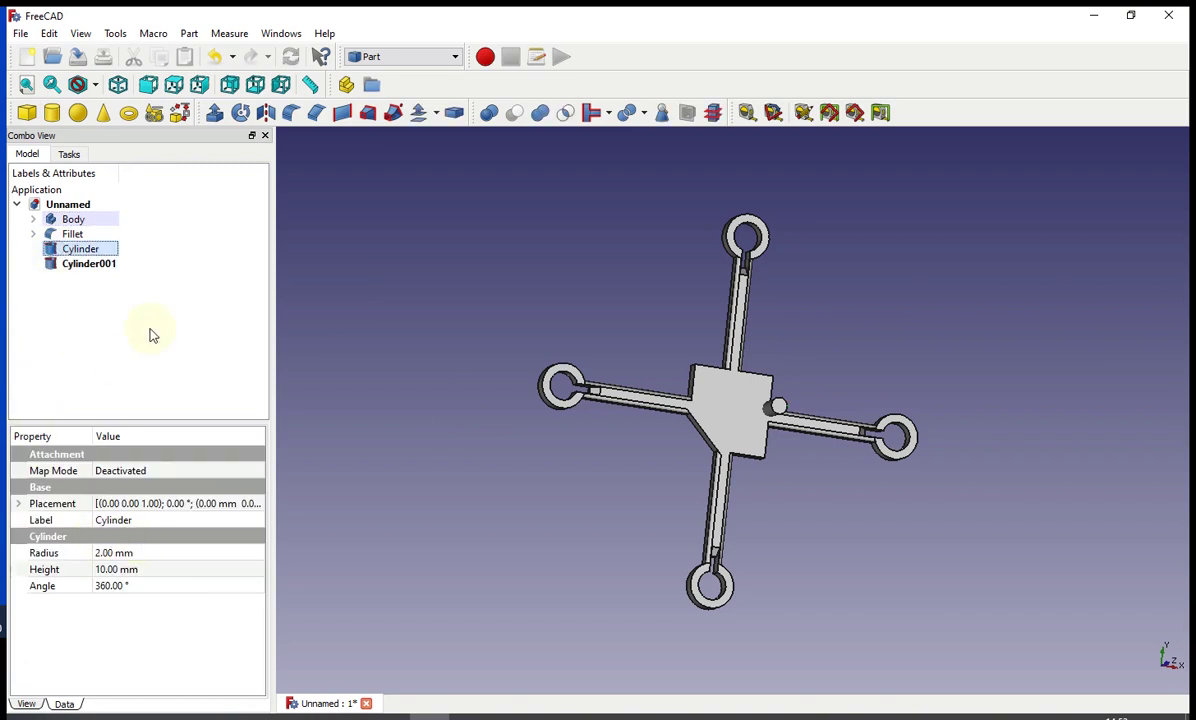
double_click(112, 264)
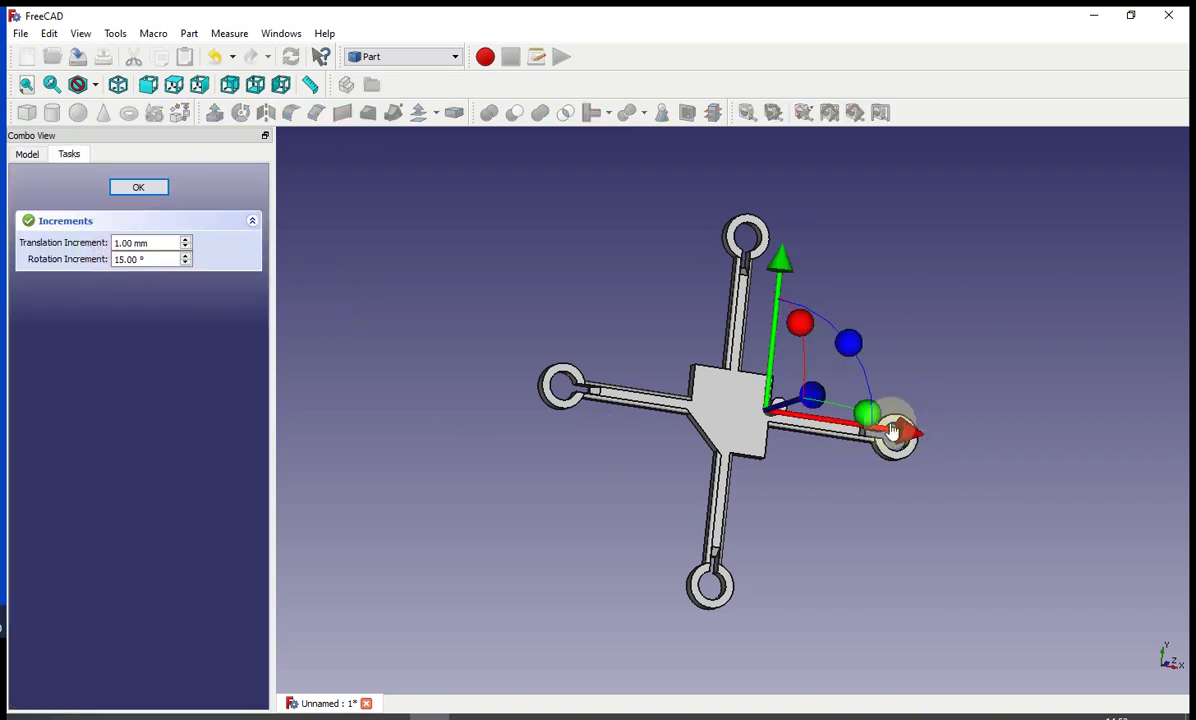
drag(902, 430, 892, 432)
scroll(800, 400, up, 10)
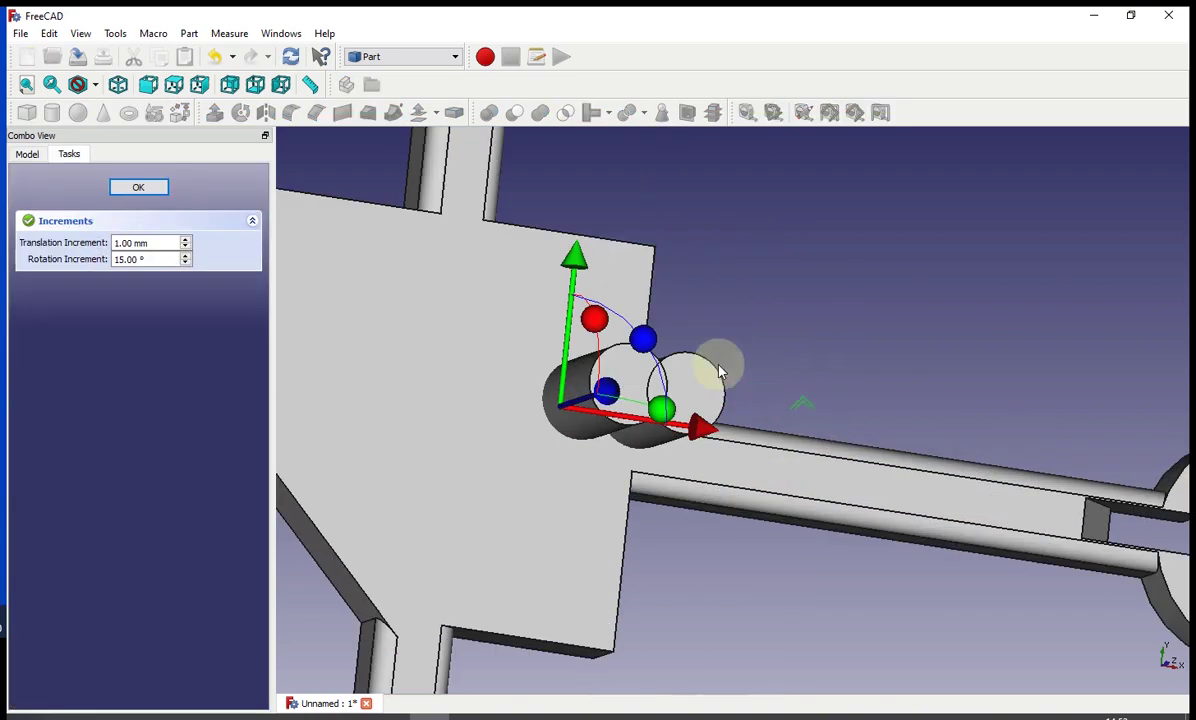
drag(569, 250, 660, 178)
middle_drag(660, 178, 411, 218)
click(138, 187)
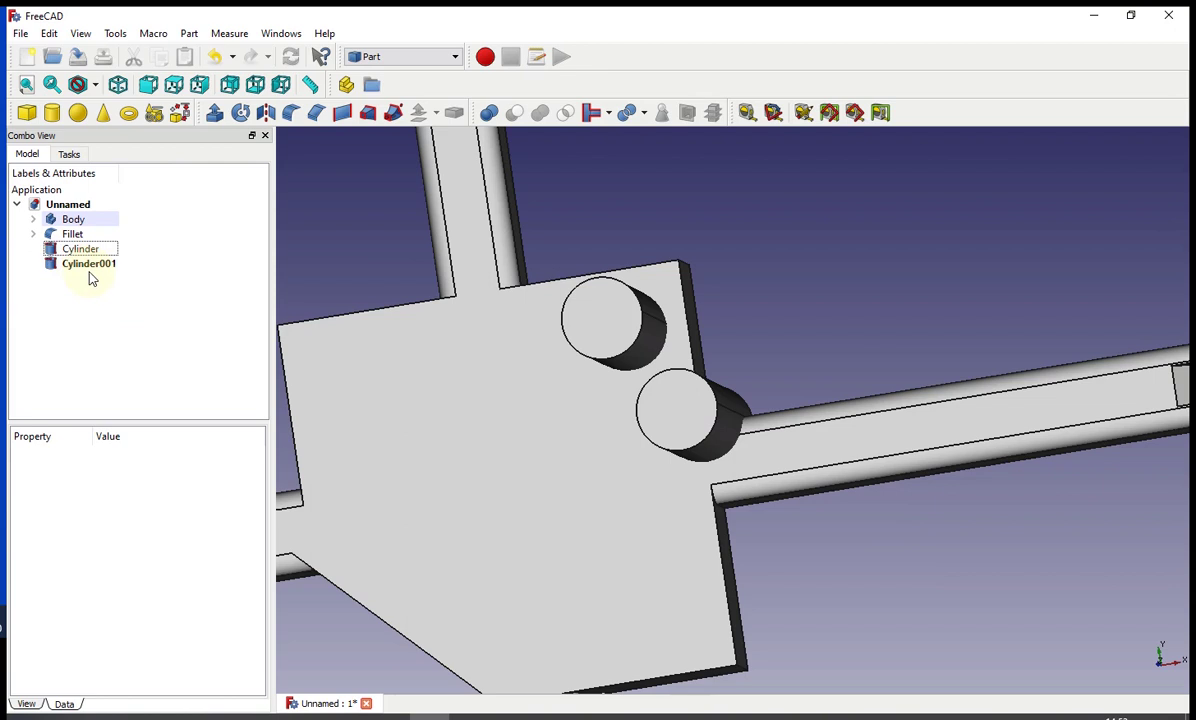
Move the second cylinder, Cylinder001, to X -3 mm near the central plate's lower-right corner
click(90, 268)
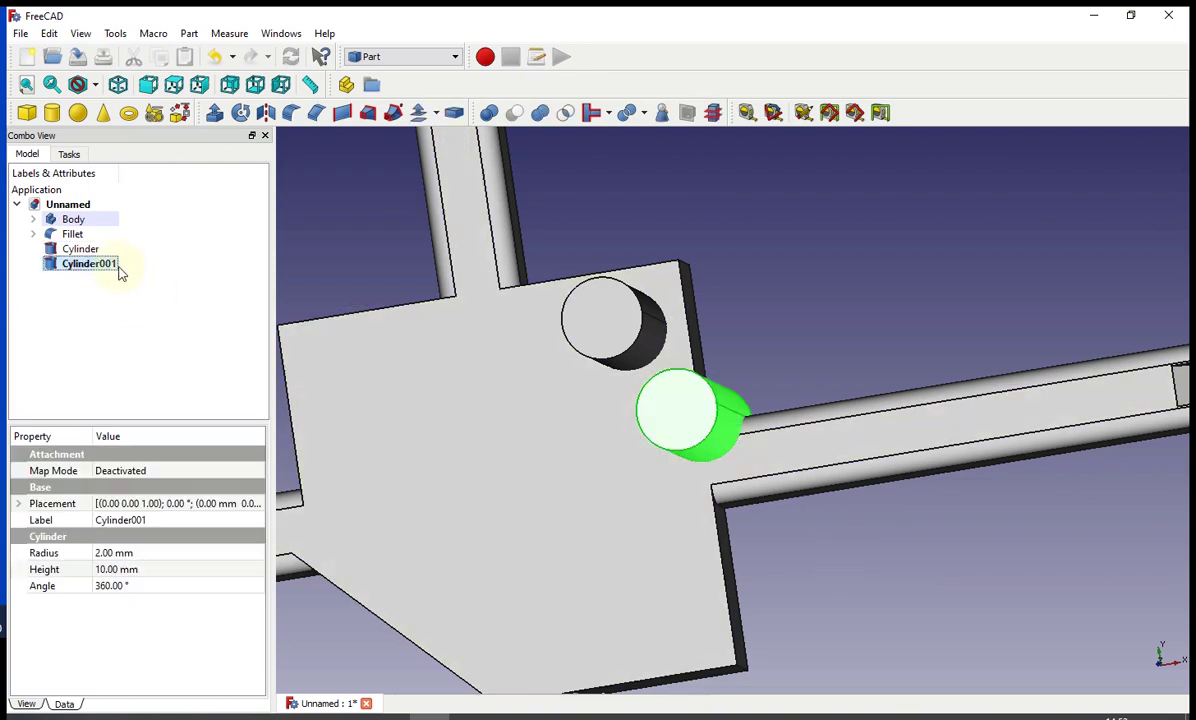
double_click(113, 266)
drag(698, 276, 763, 461)
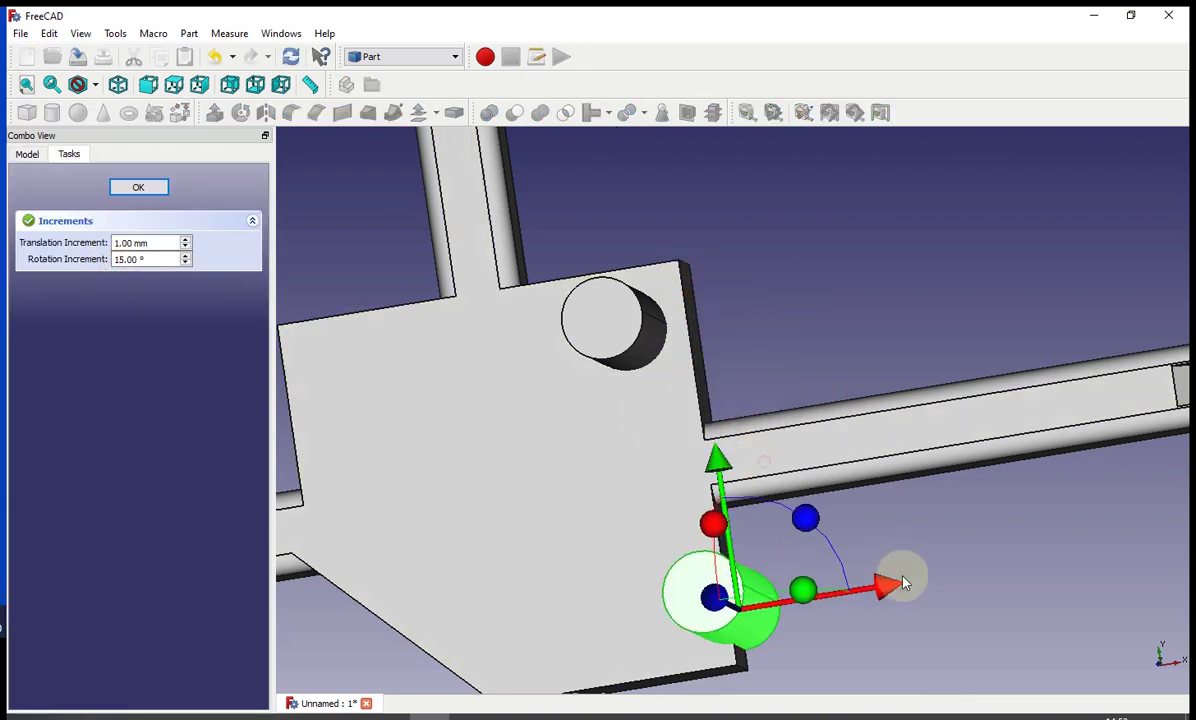
drag(897, 591, 832, 597)
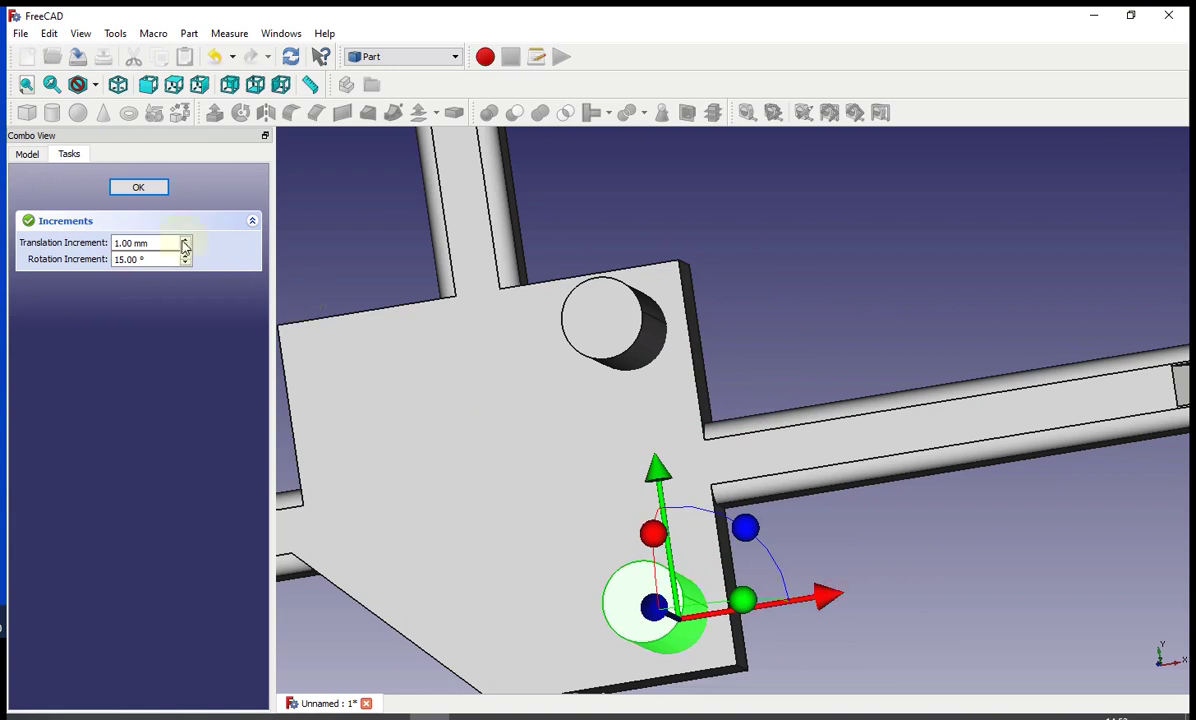
click(138, 187)
Move the first cylinder along X to -17 mm, near the central plate's upper-left corner
click(82, 248)
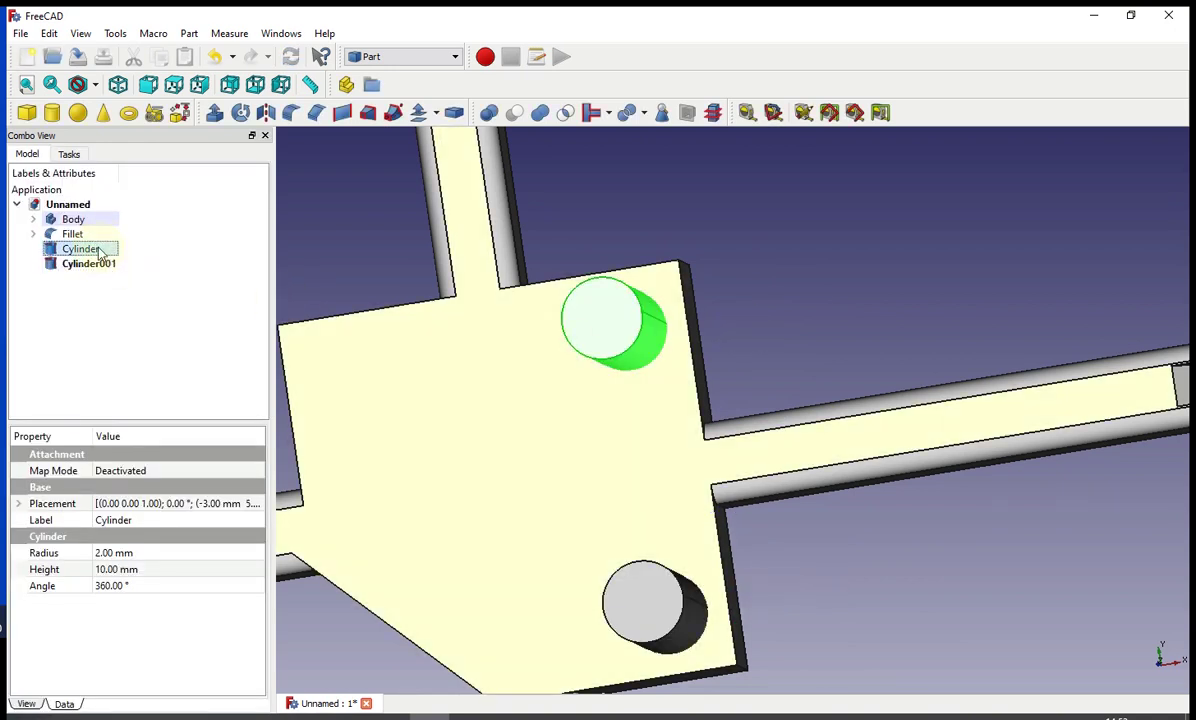
double_click(100, 254)
drag(780, 312, 484, 352)
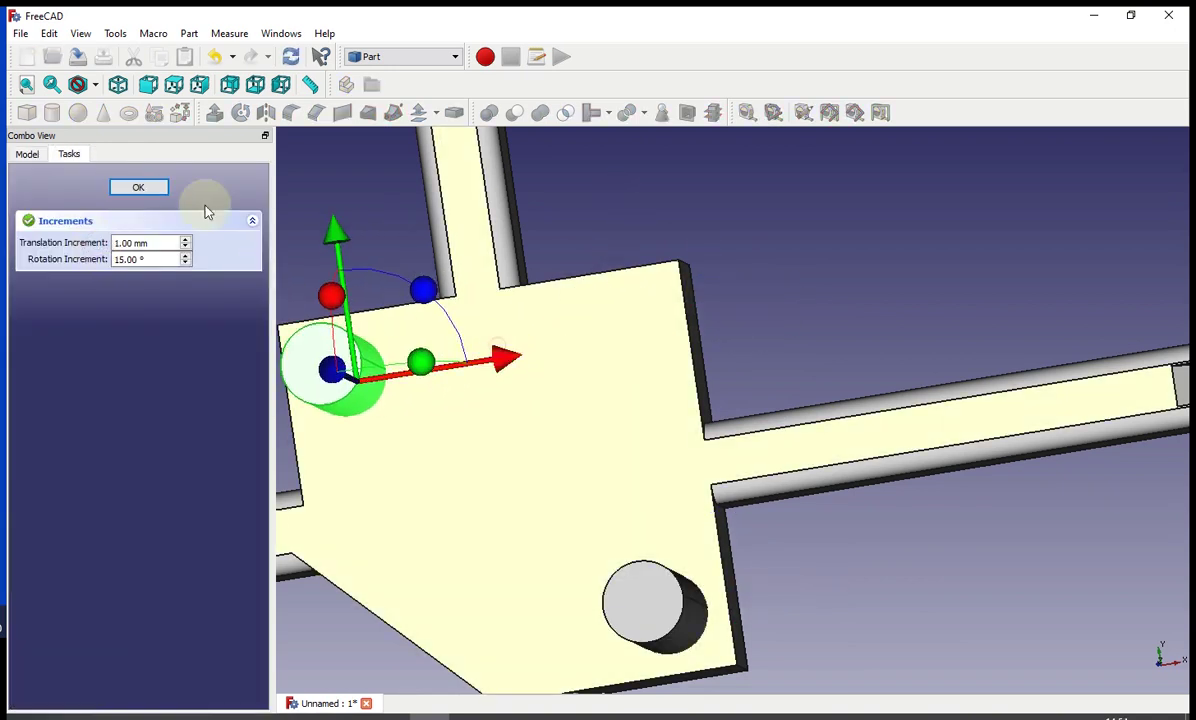
click(140, 187)
middle_drag(470, 345, 447, 301)
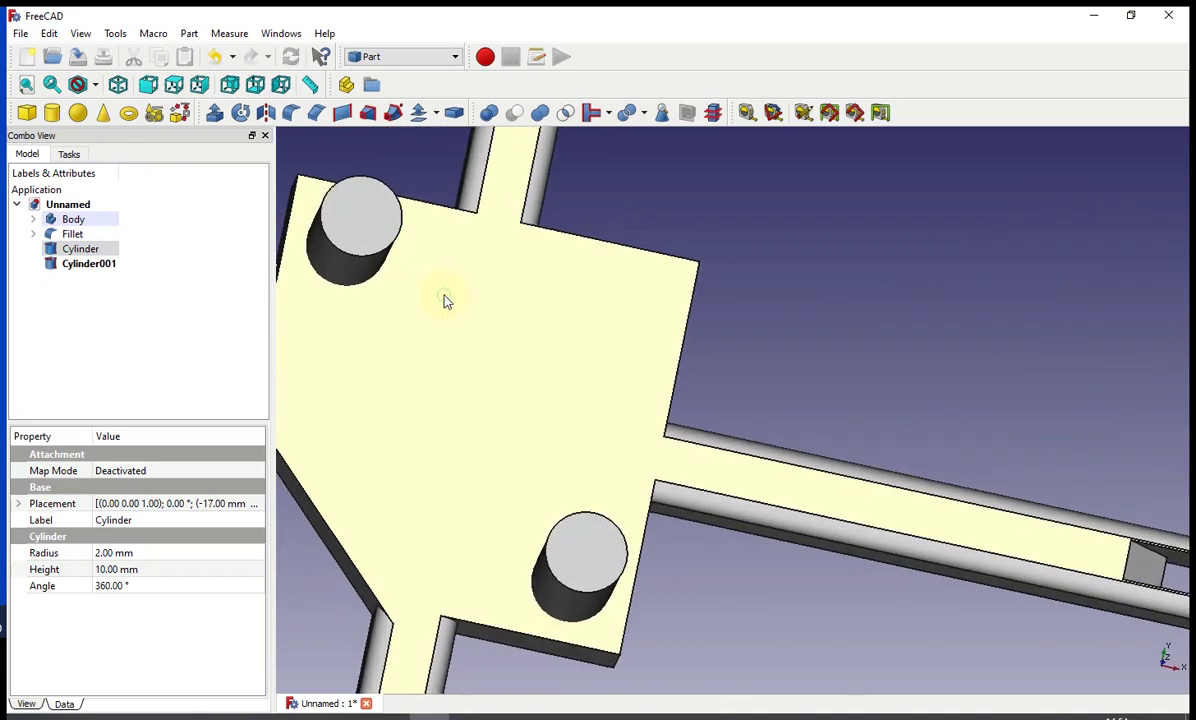
Duplicate the cylinder at the plate's upper-left corner and set the copy's radius to 0.5 mm
right_click(95, 249)
click(137, 437)
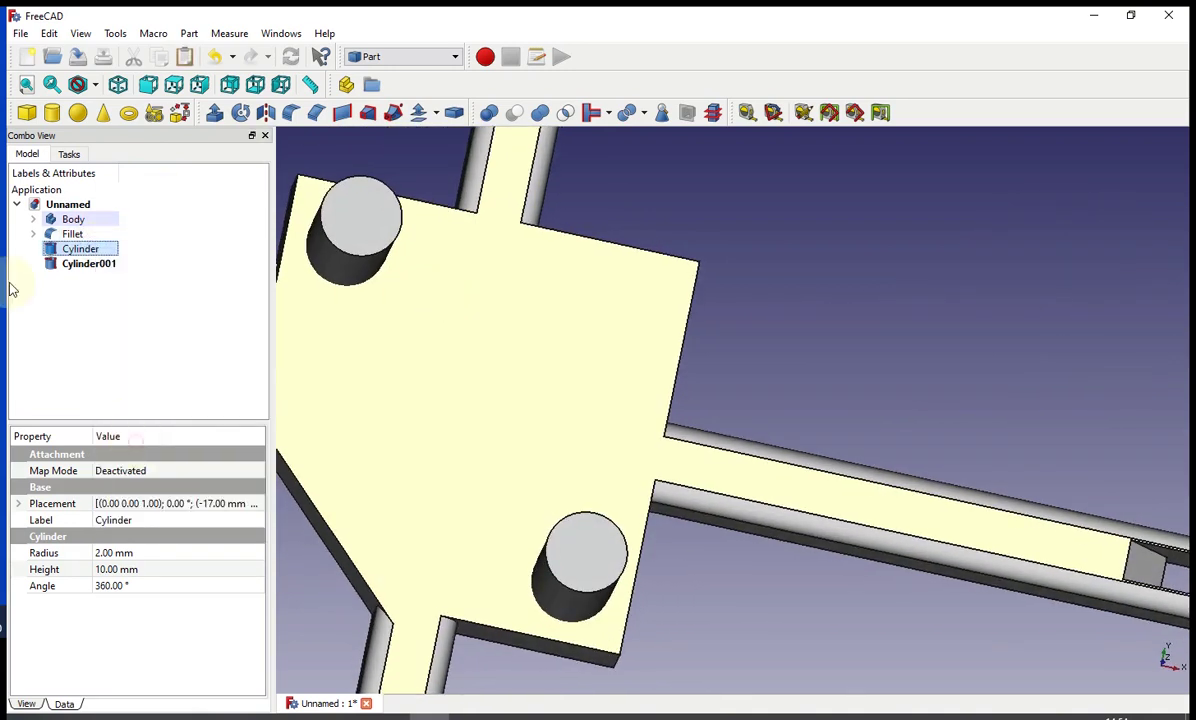
right_click(58, 249)
click(96, 454)
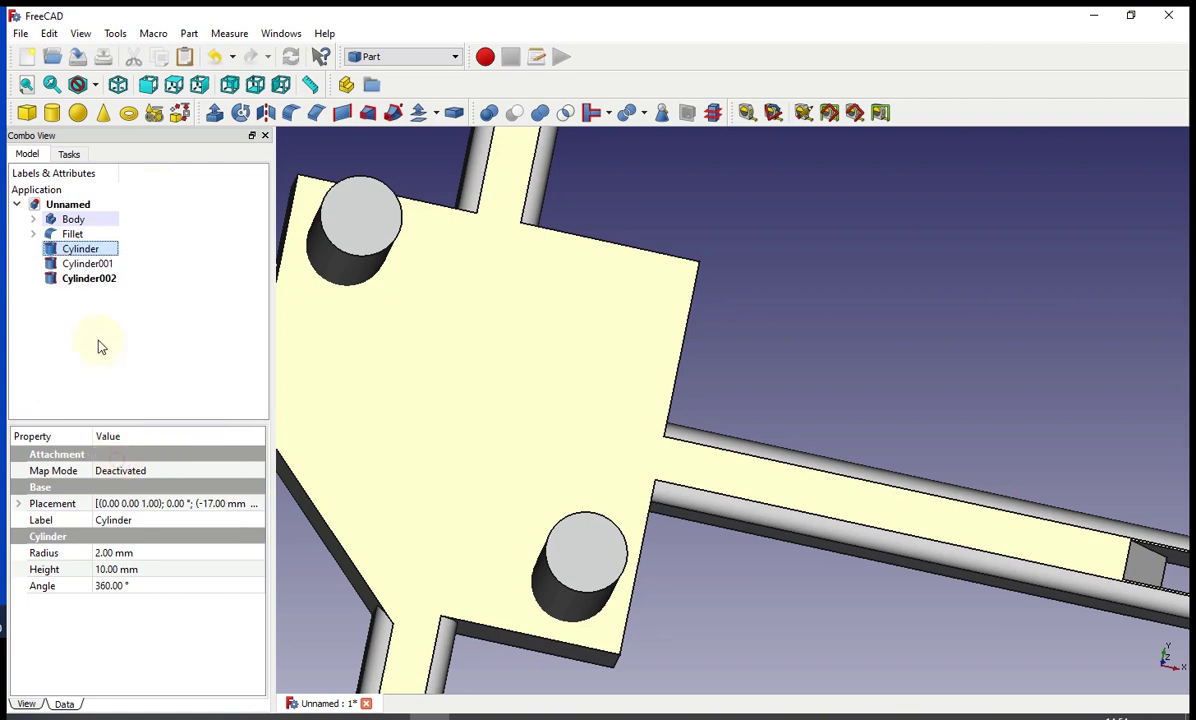
double_click(101, 553)
text(05)
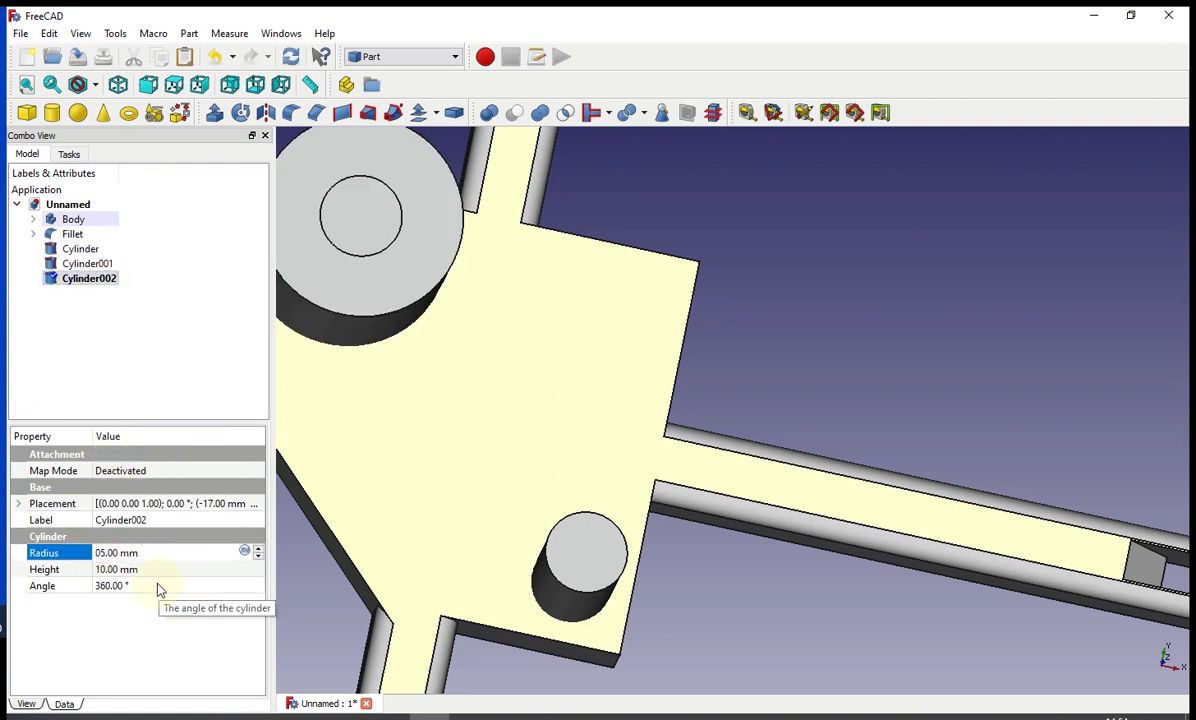
key(Delete)
key(Left)
text(.)
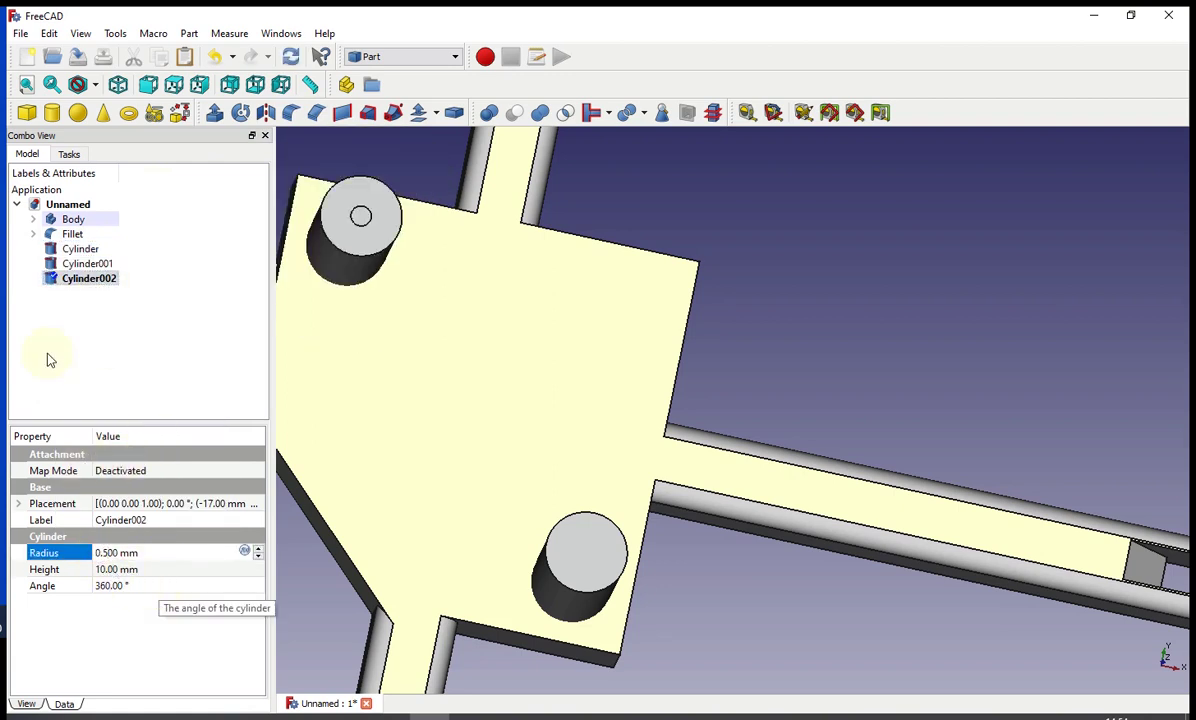
Duplicate the cylinder at the plate's lower-right corner and set the copy's radius to 0.5 mm
right_click(70, 264)
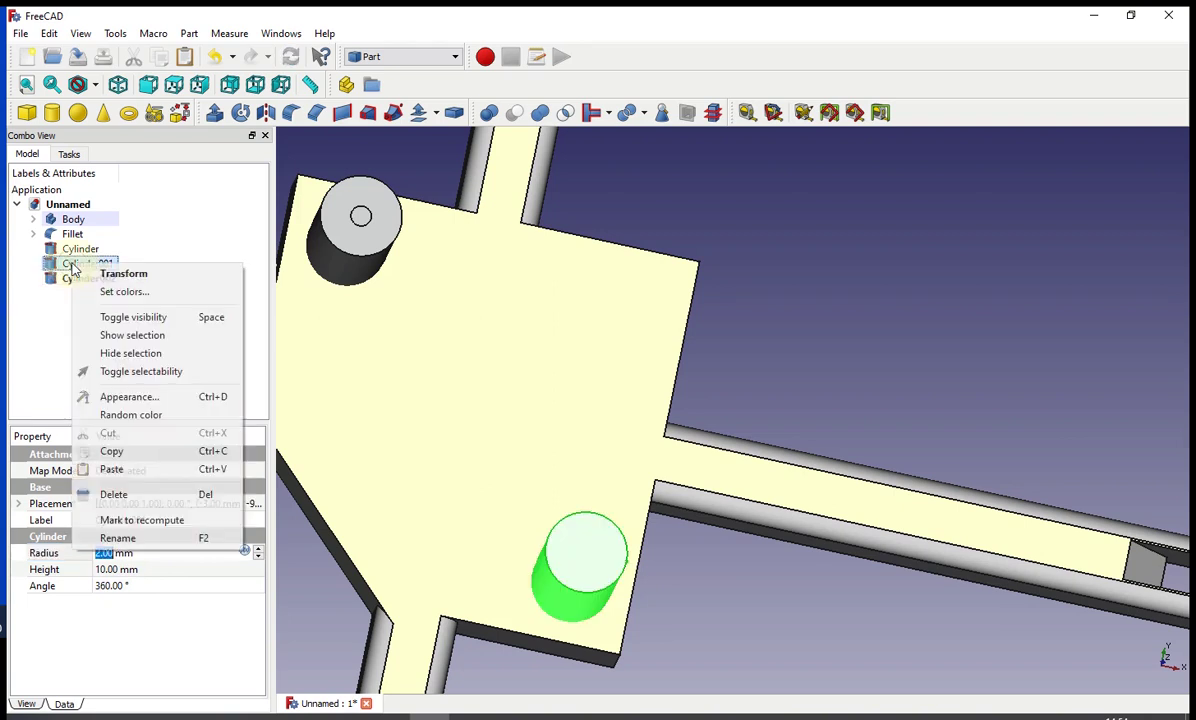
click(112, 451)
key(ctrl+v)
click(75, 296)
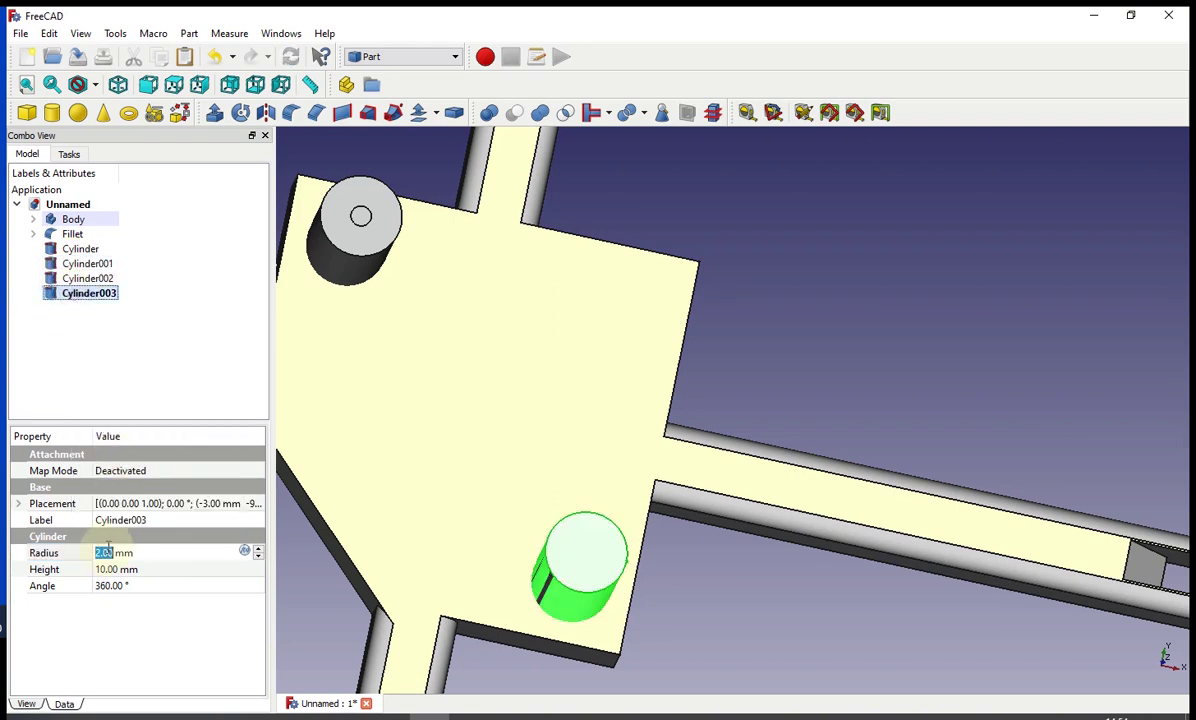
click(110, 553)
text(5)
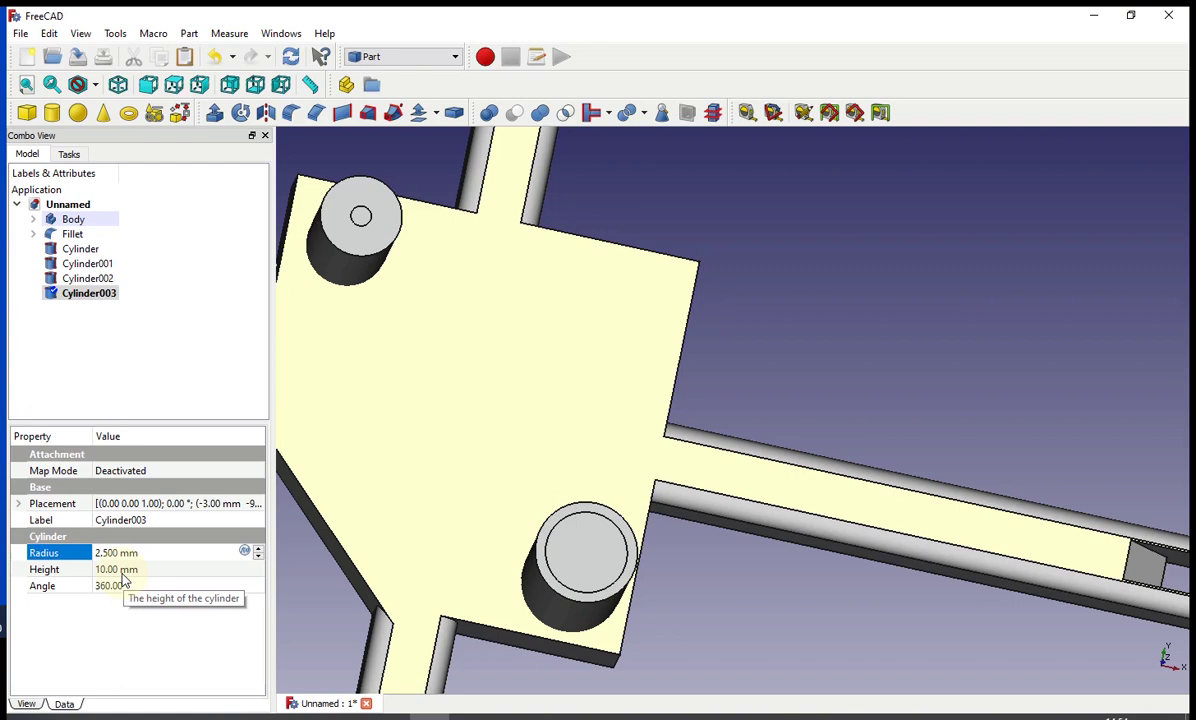
key(Down)
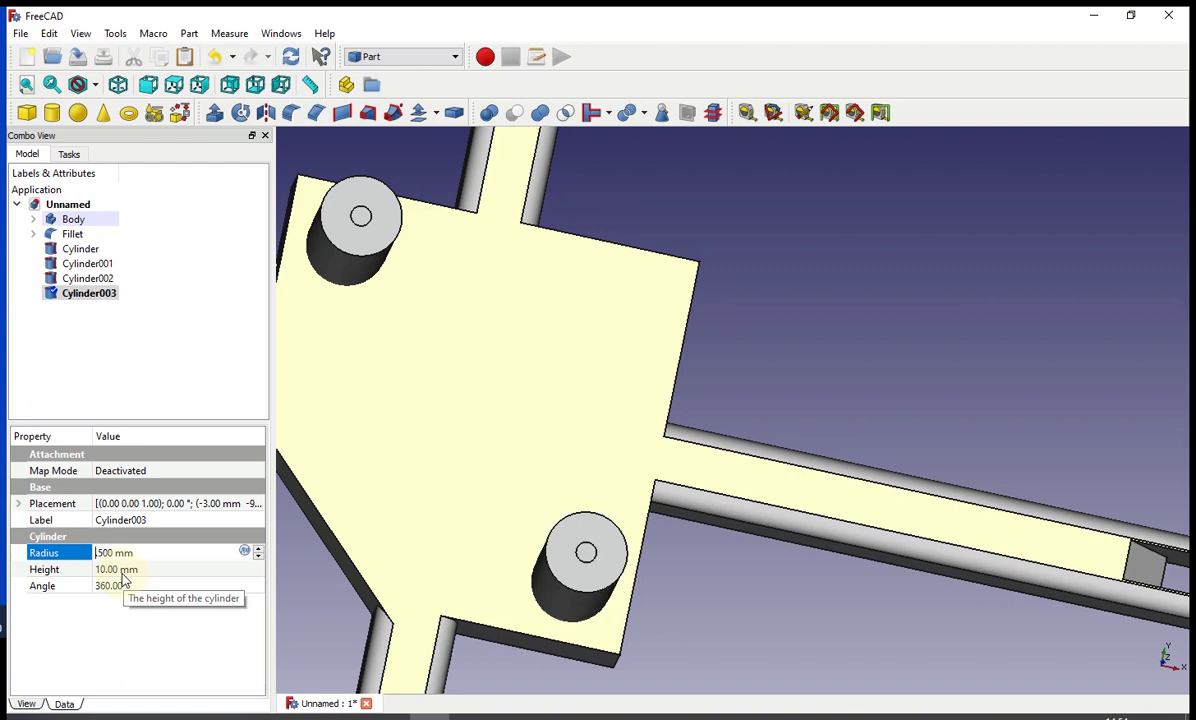
Fuse the two 2 mm radius cylinders, Cylinder and Cylinder001, into one object
click(82, 279)
click(82, 265)
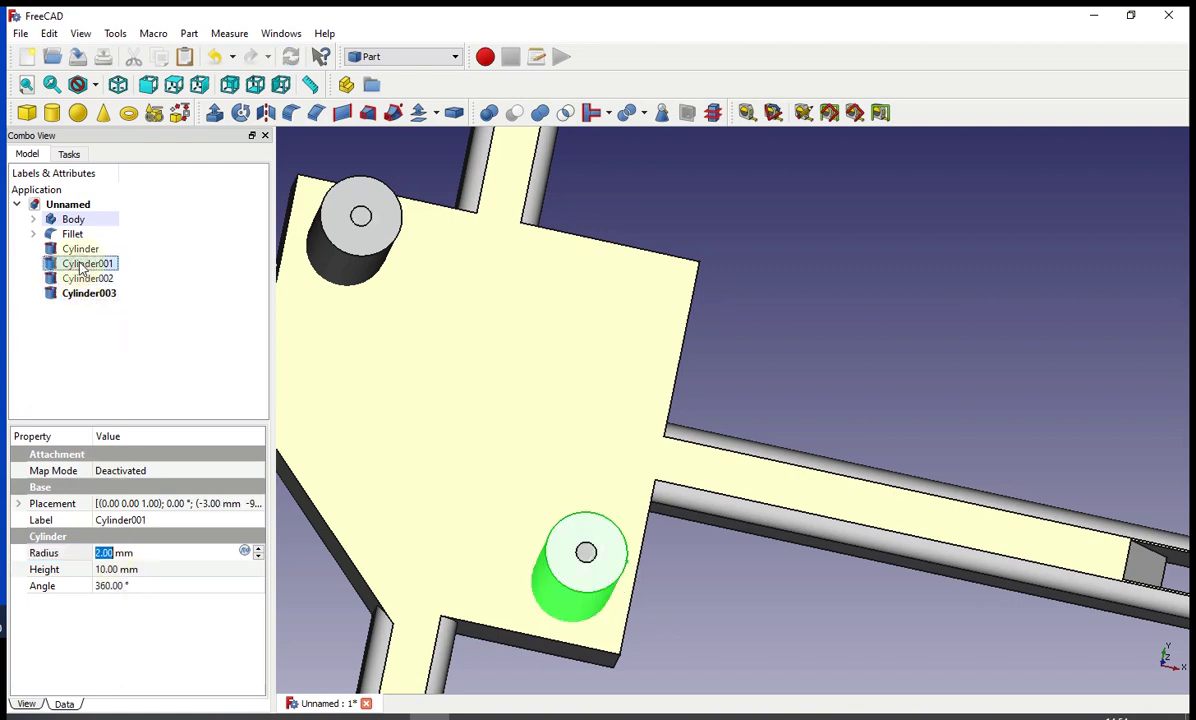
ctrl+click(80, 249)
click(540, 112)
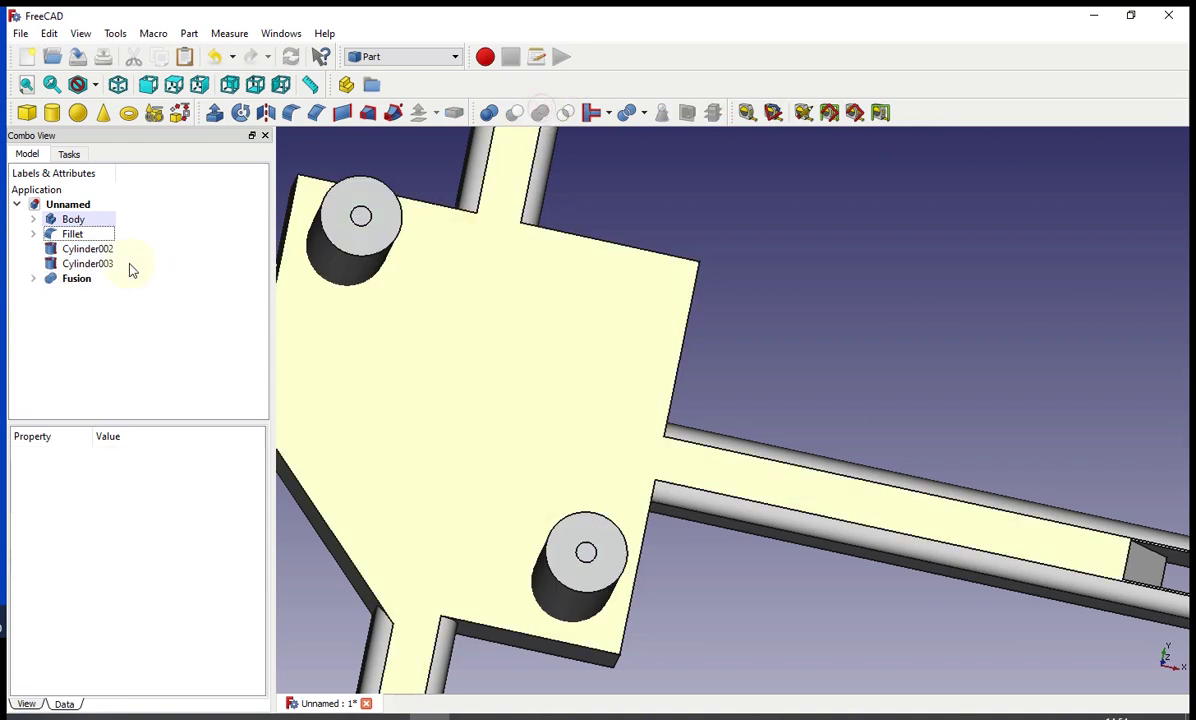
click(90, 249)
ctrl+click(88, 263)
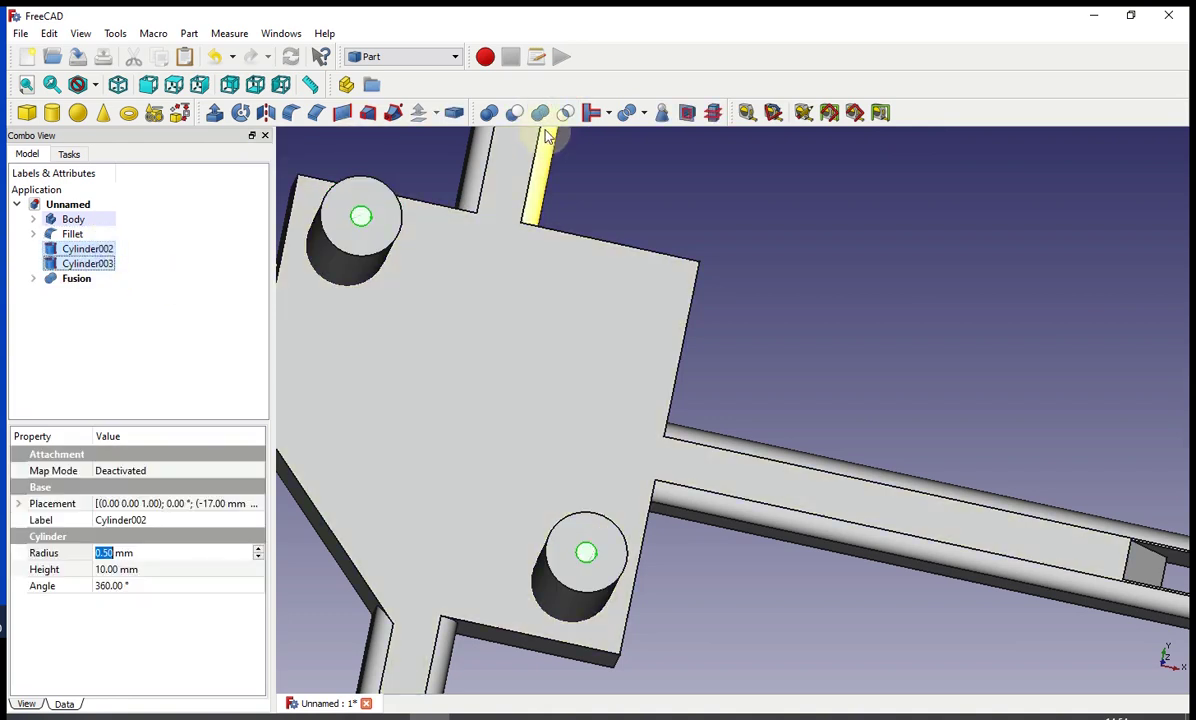
click(514, 112)
key(ctrl+z)
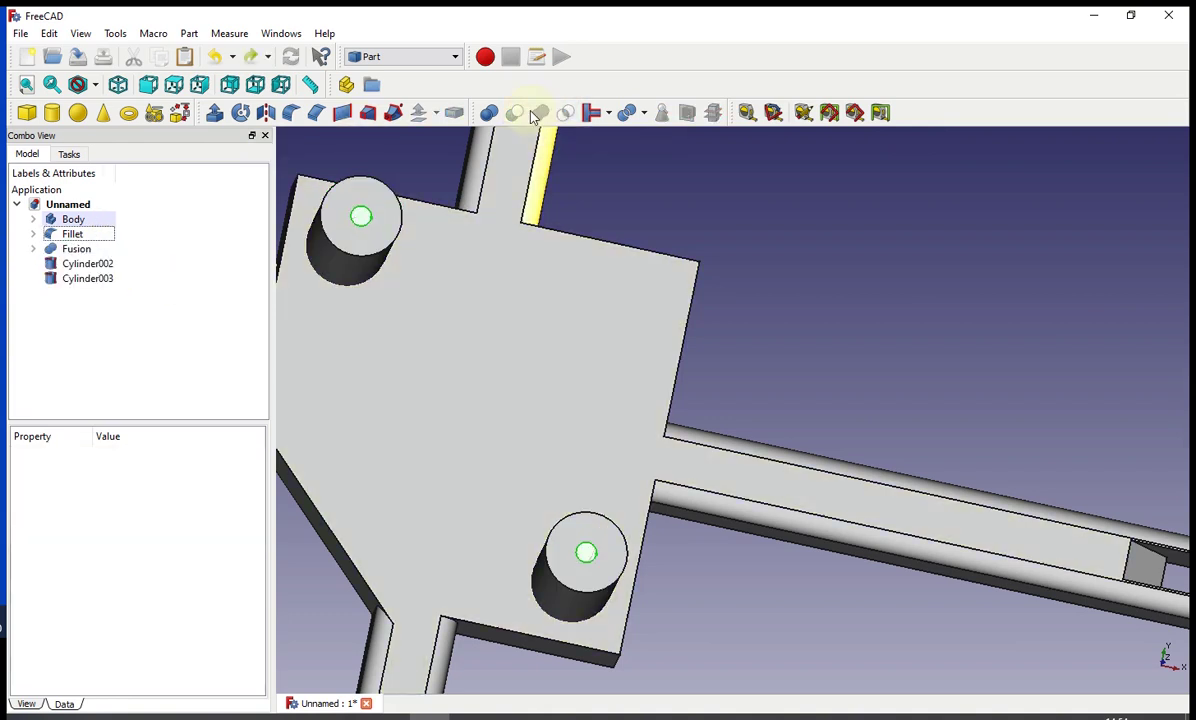
Fuse the two 0.5 mm radius cylinders, Cylinder002 and Cylinder003, and cut that fusion from the fused 2 mm radius cylinders
click(75, 265)
ctrl+click(86, 278)
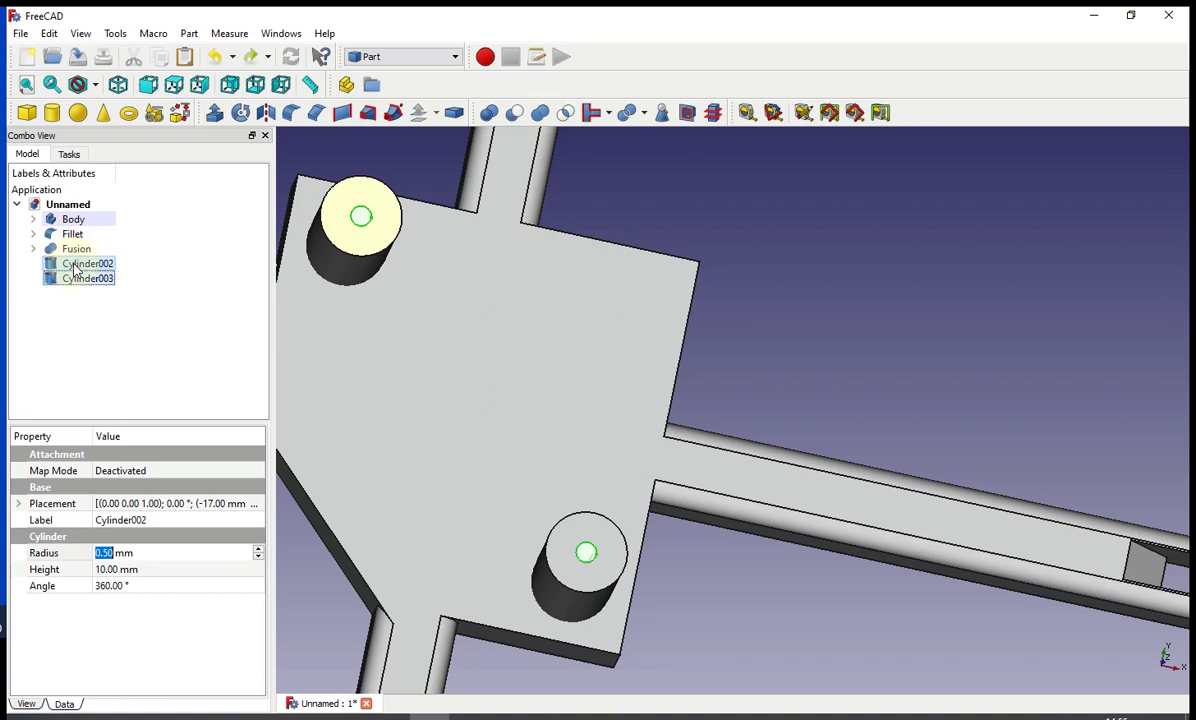
click(540, 112)
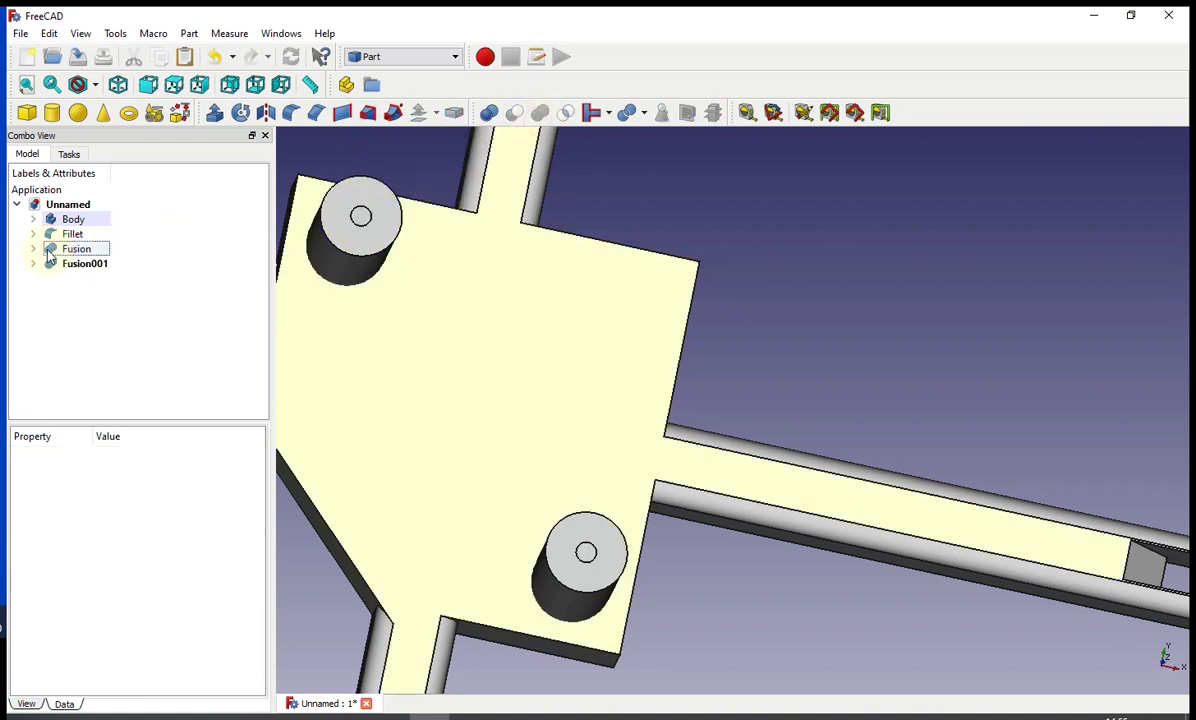
click(516, 112)
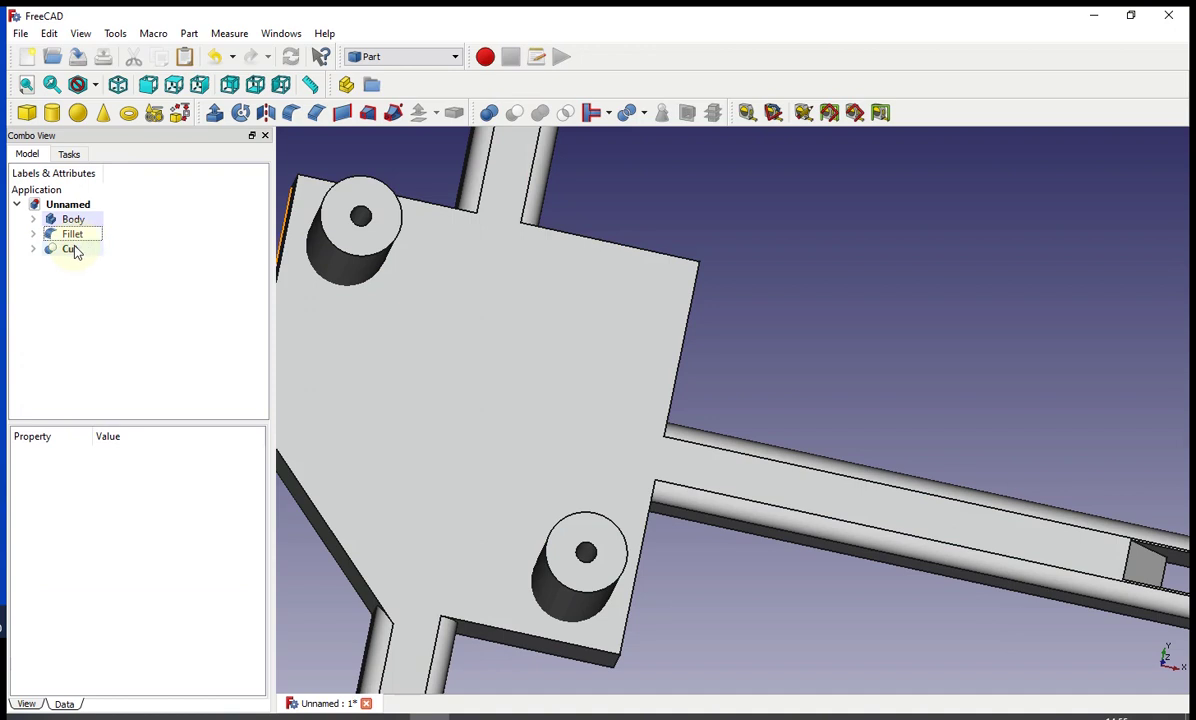
Set the height of both 2 mm radius cylinders, Cylinder001 and Cylinder, inside the Cut object to 6 mm
click(33, 248)
click(49, 263)
click(100, 278)
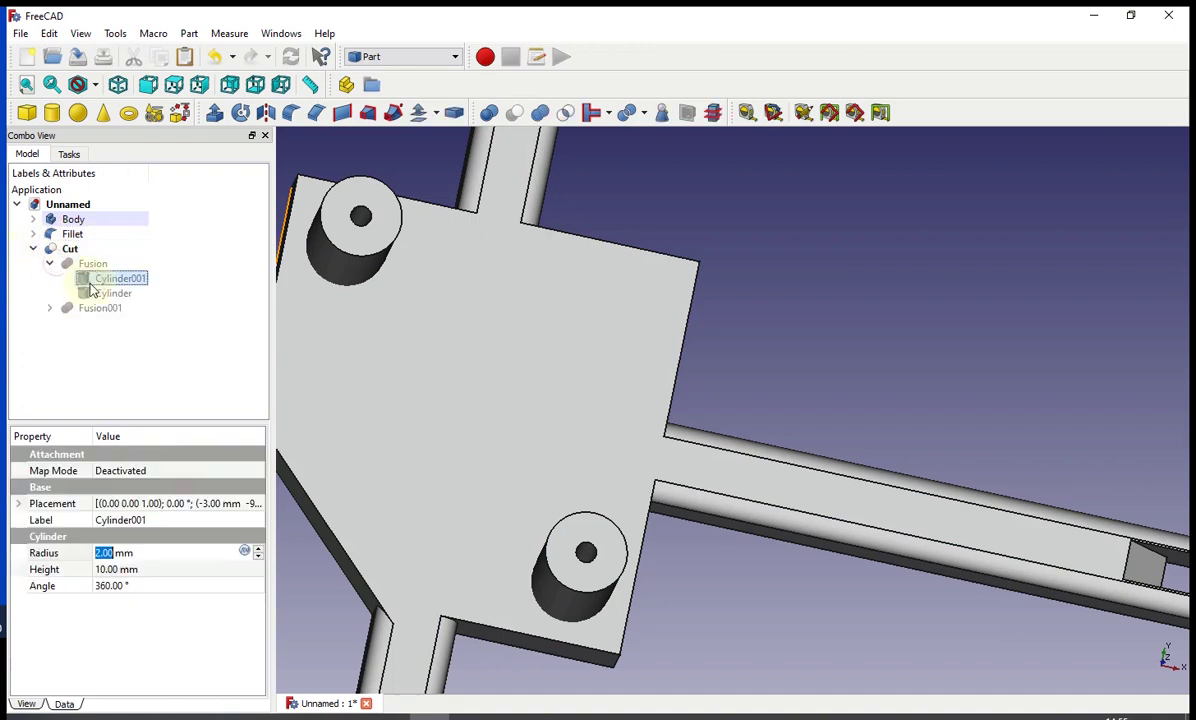
click(104, 570)
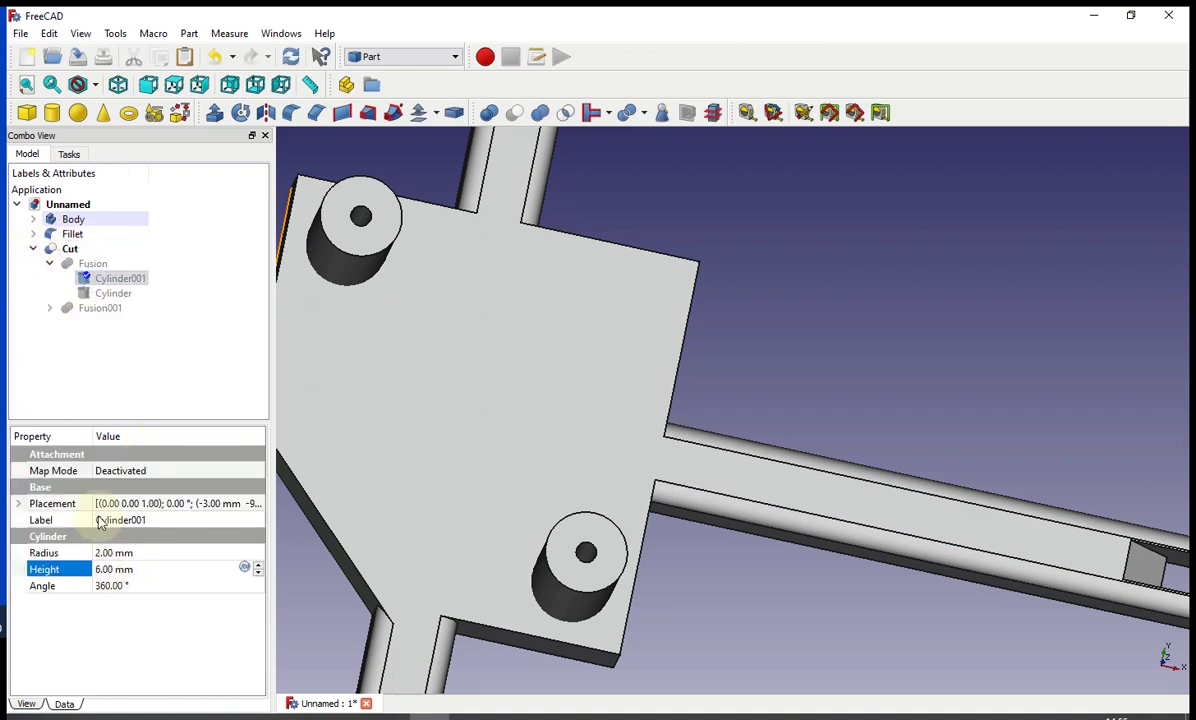
click(107, 293)
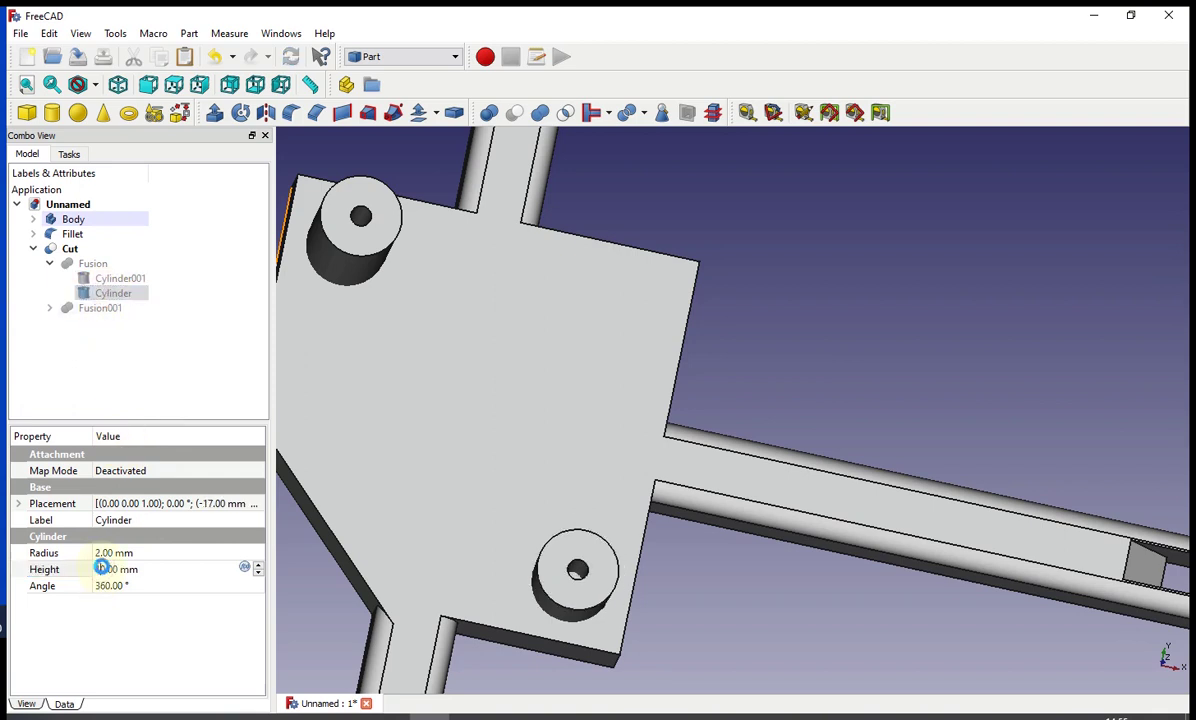
text(6)
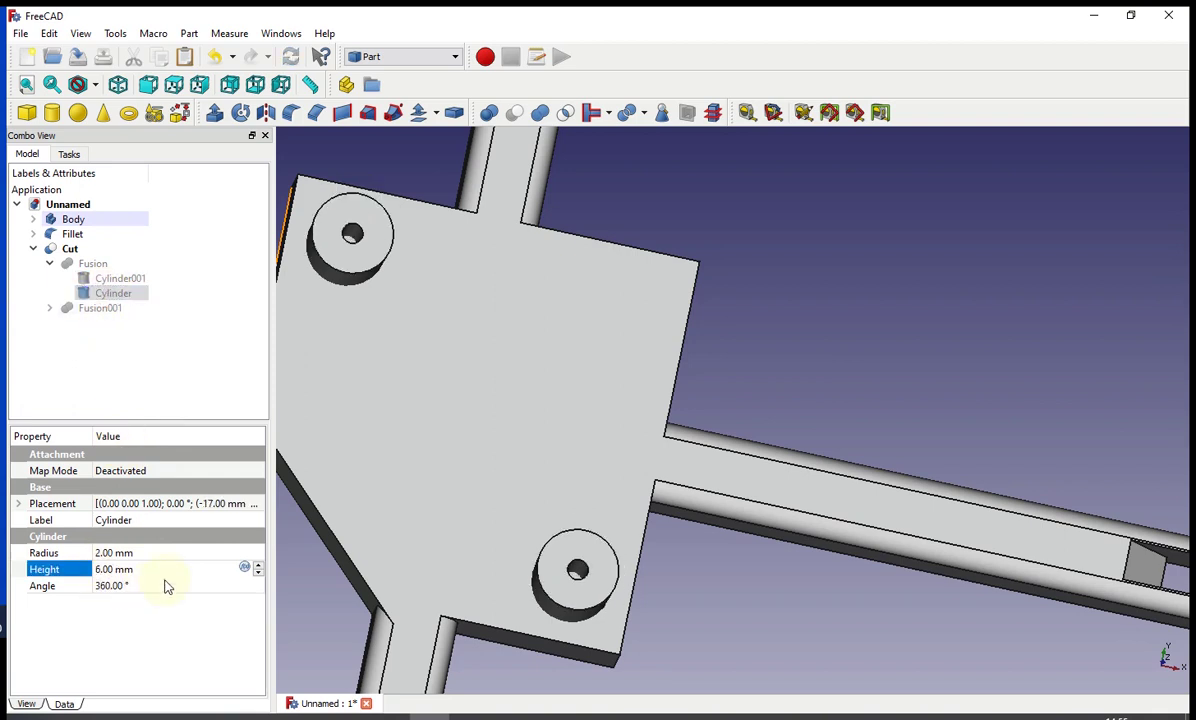
middle_drag(385, 468, 425, 467)
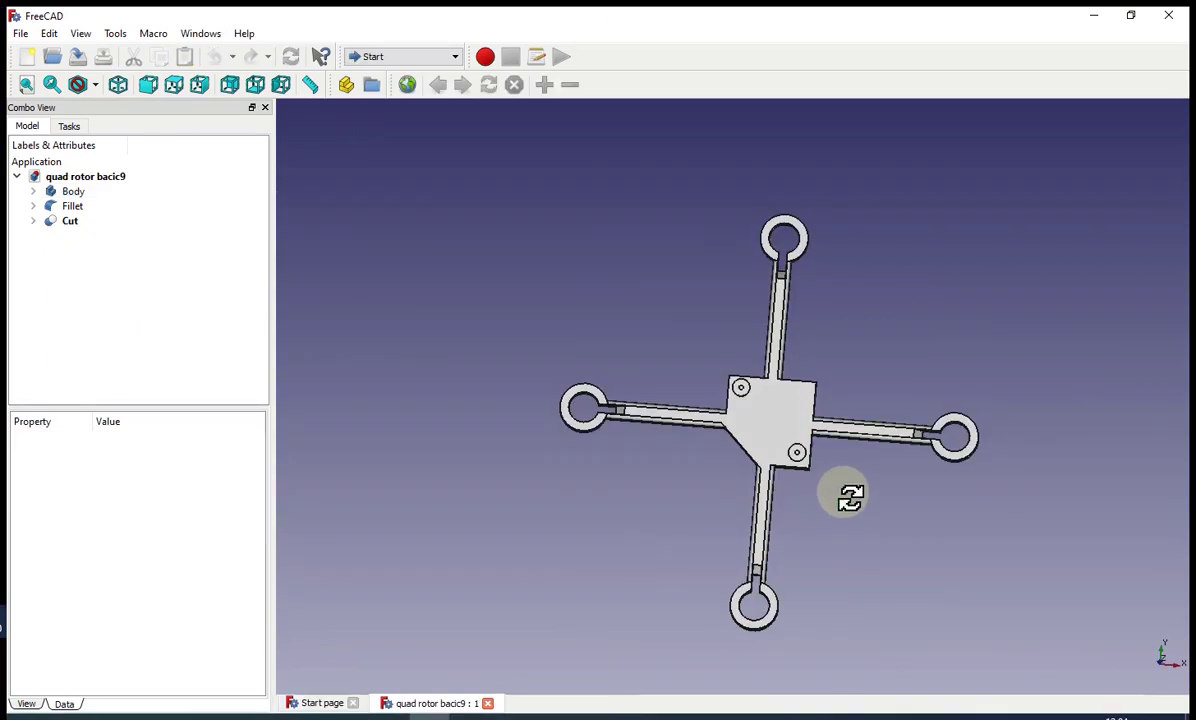
Export the Fillet and Cut objects together as an STL mesh named "quadrotor part 1" in the C: drive's Parts folder
middle_drag(850, 497, 497, 33)
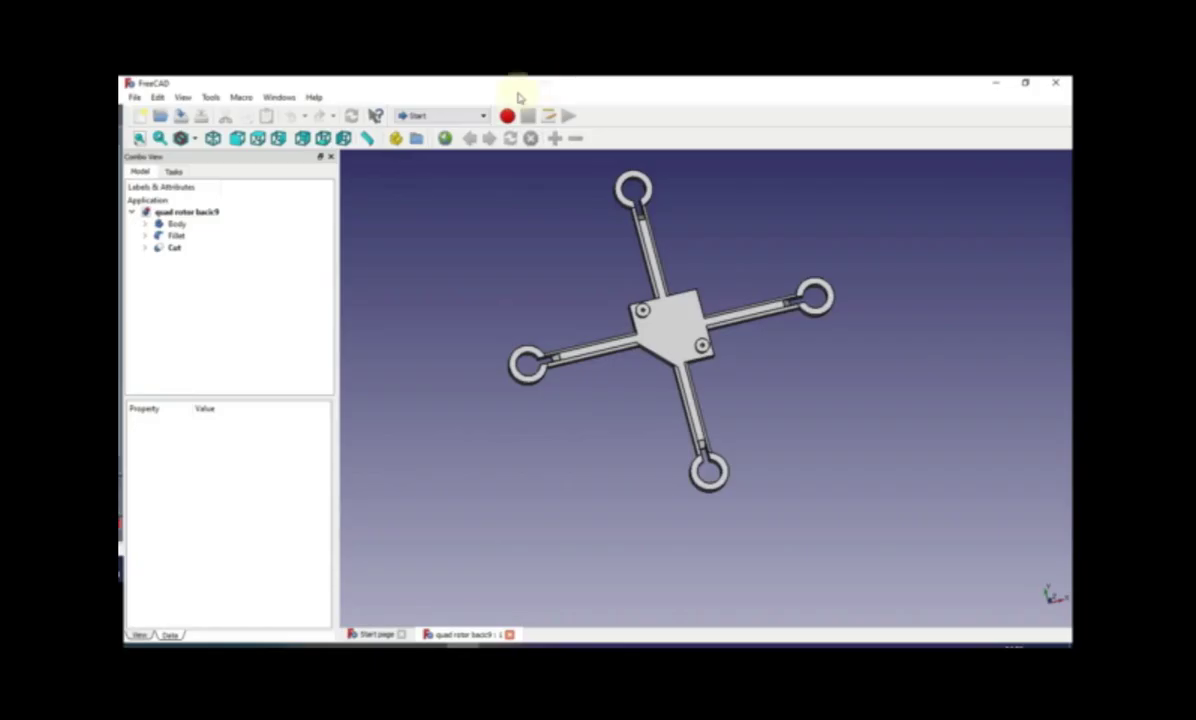
click(175, 237)
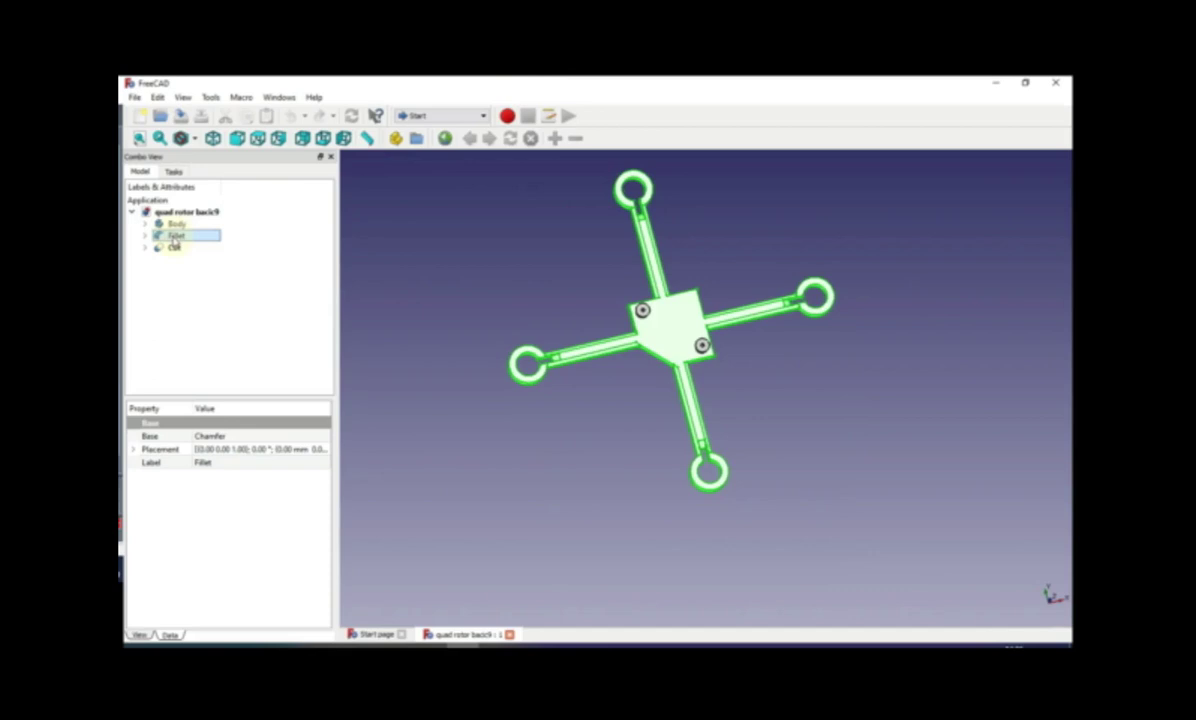
ctrl+click(174, 247)
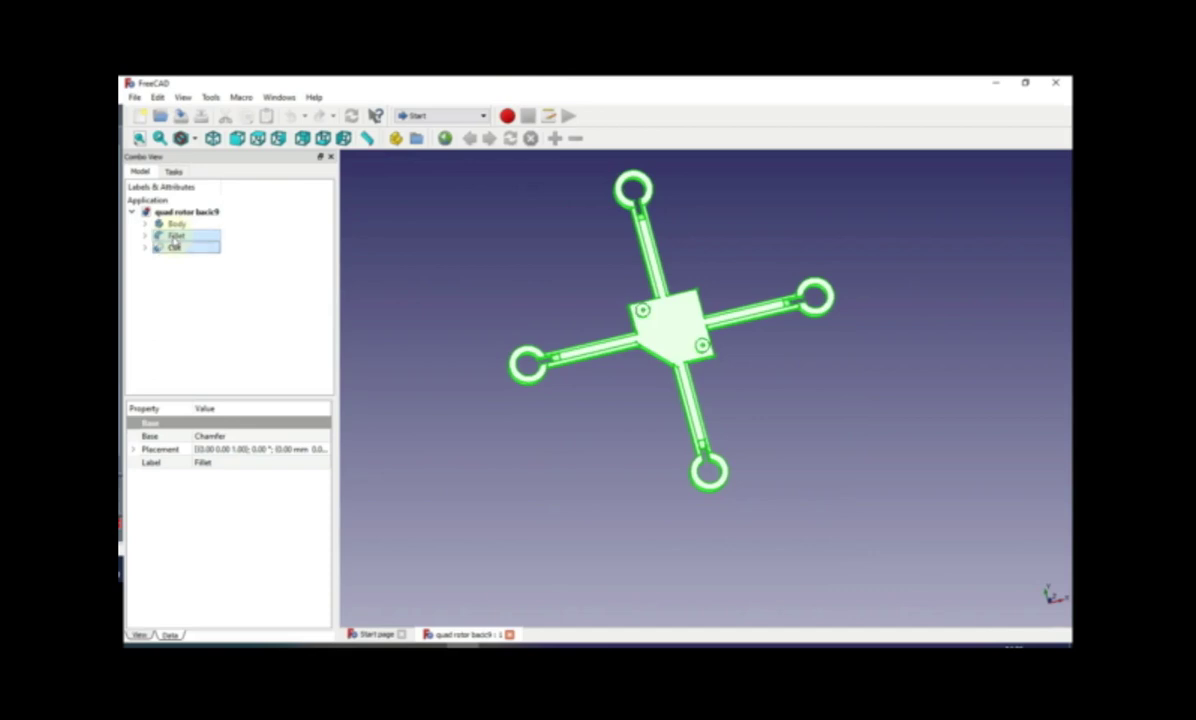
click(133, 97)
click(168, 260)
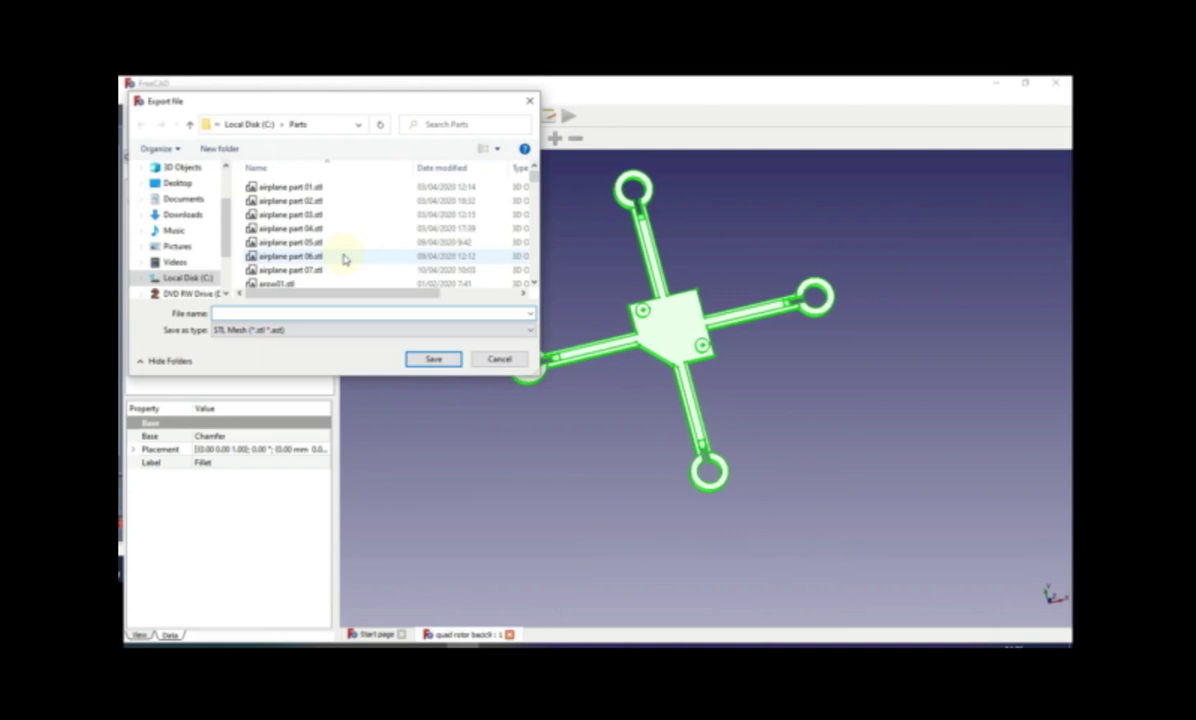
scroll(343, 259, down, 1)
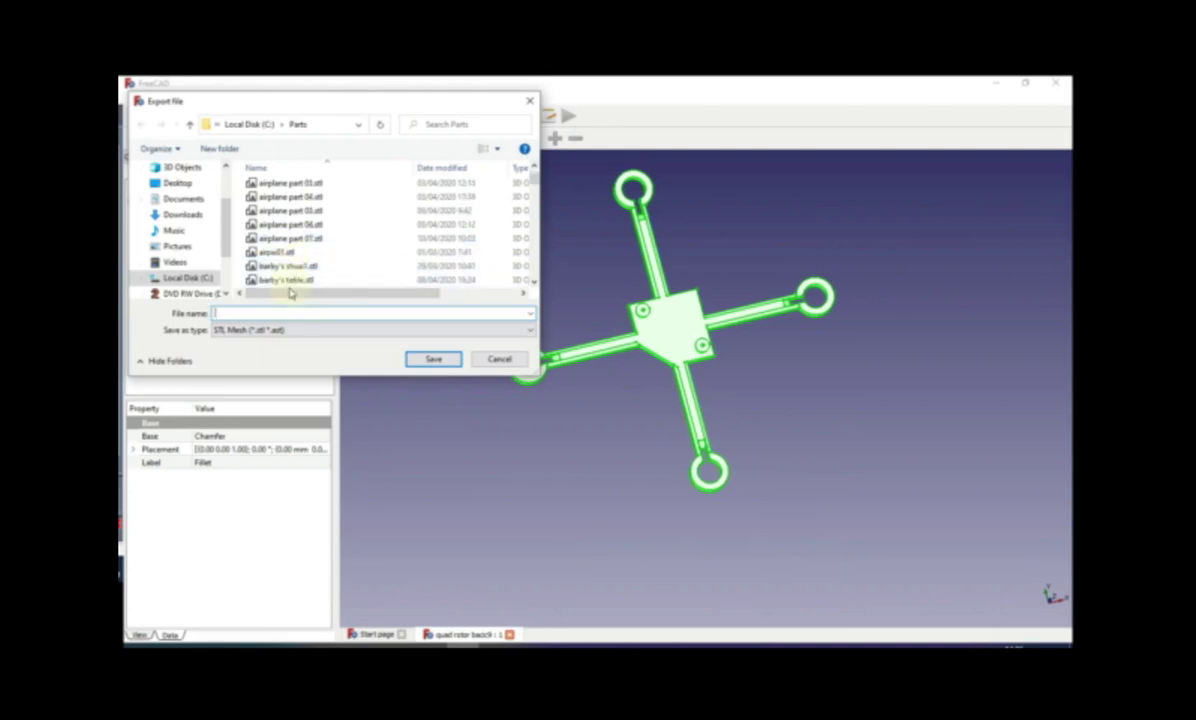
text(quadrotor)
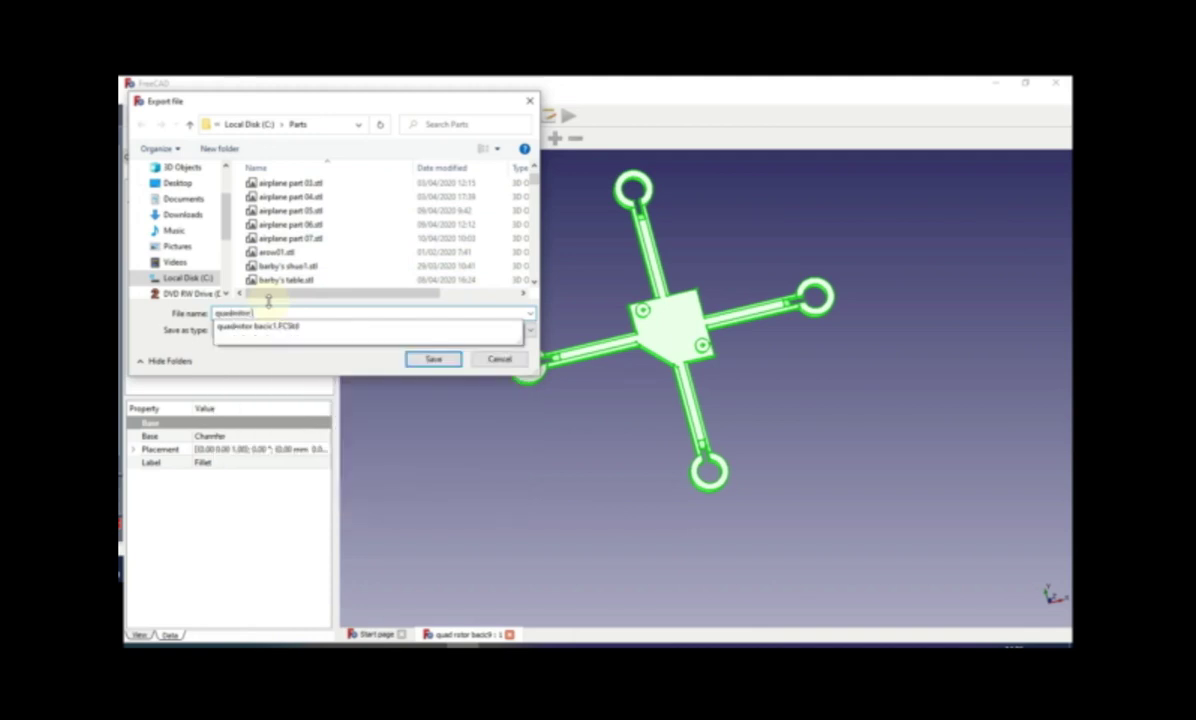
text(part 1)
click(446, 361)
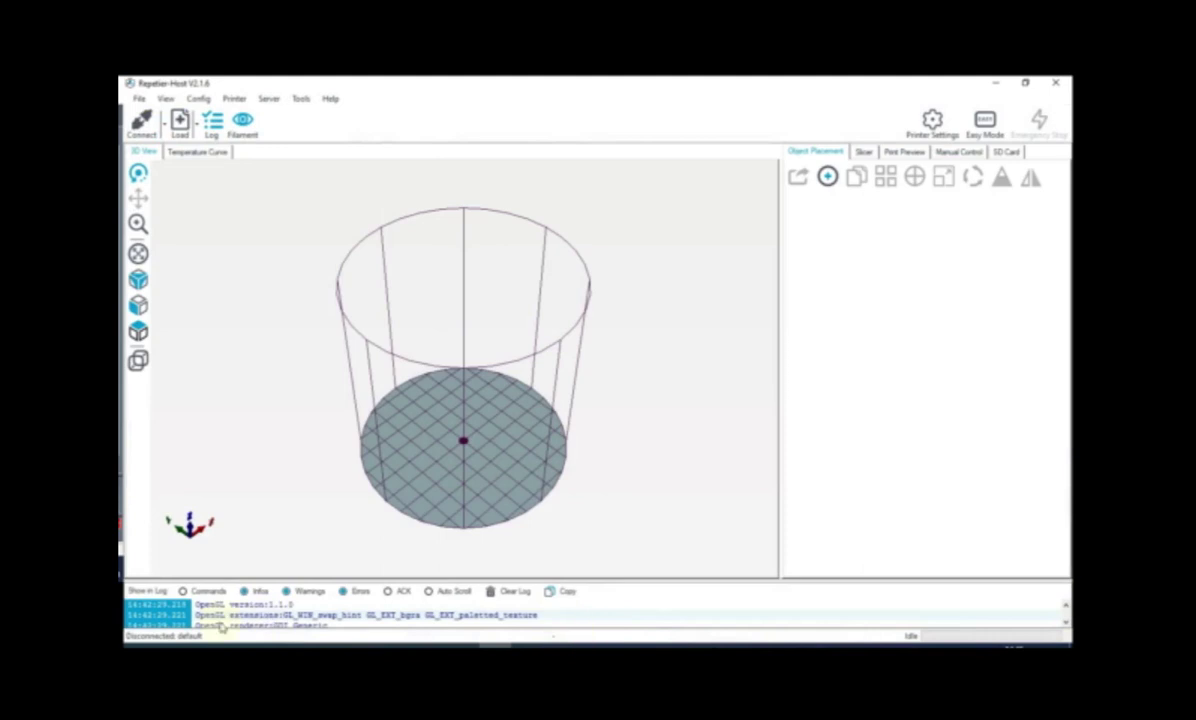
Load the "quadrotor part 1" STL file from the Parts folder in Total Commander onto the print bed in Repetier-Host
key(alt+Tab)
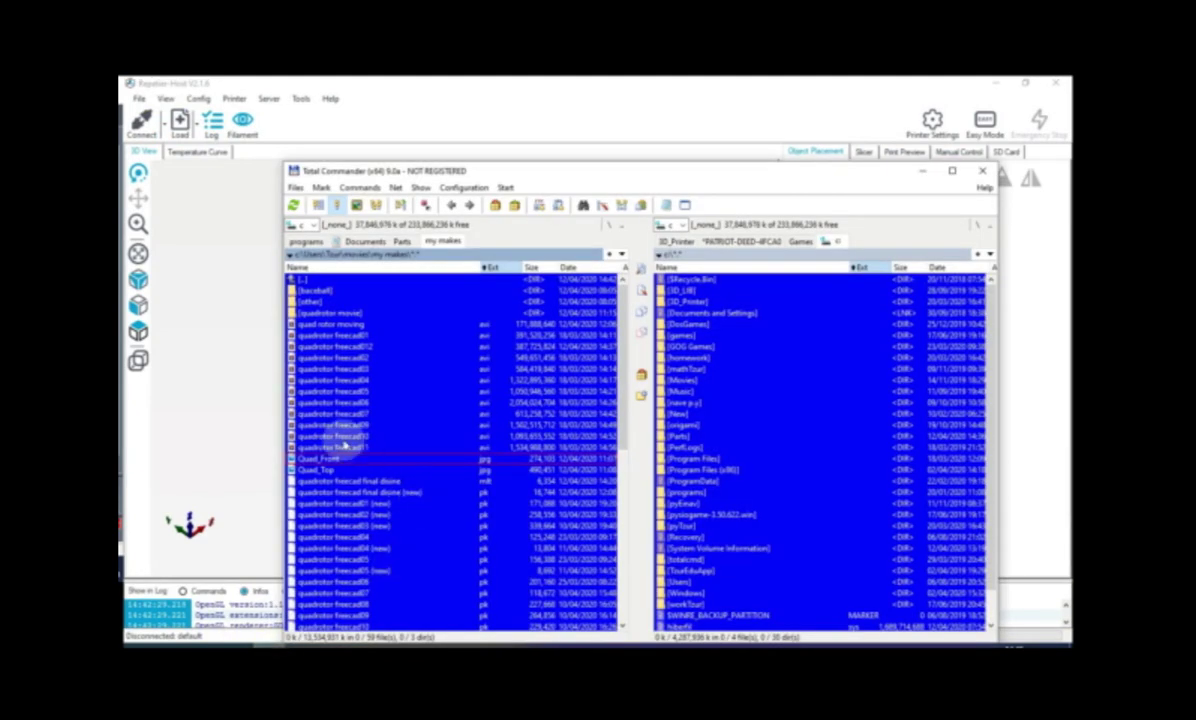
click(401, 241)
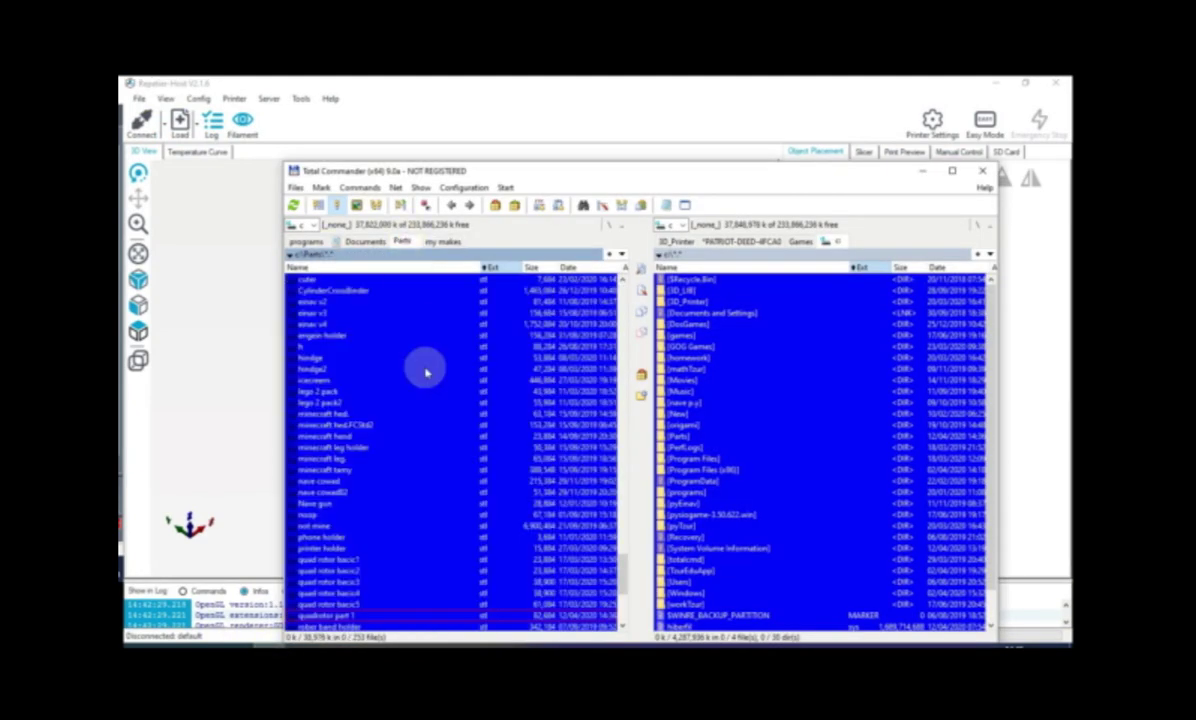
drag(333, 617, 229, 434)
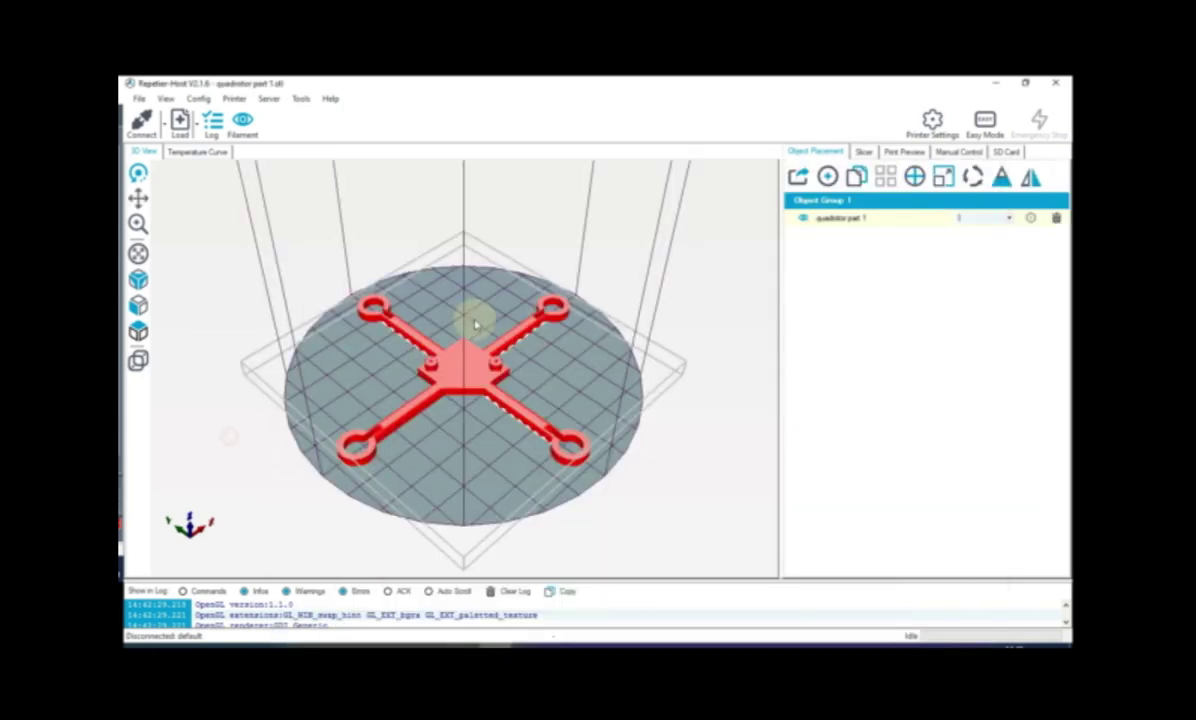
Slice the loaded quadrotor part with CuraEngine
click(863, 152)
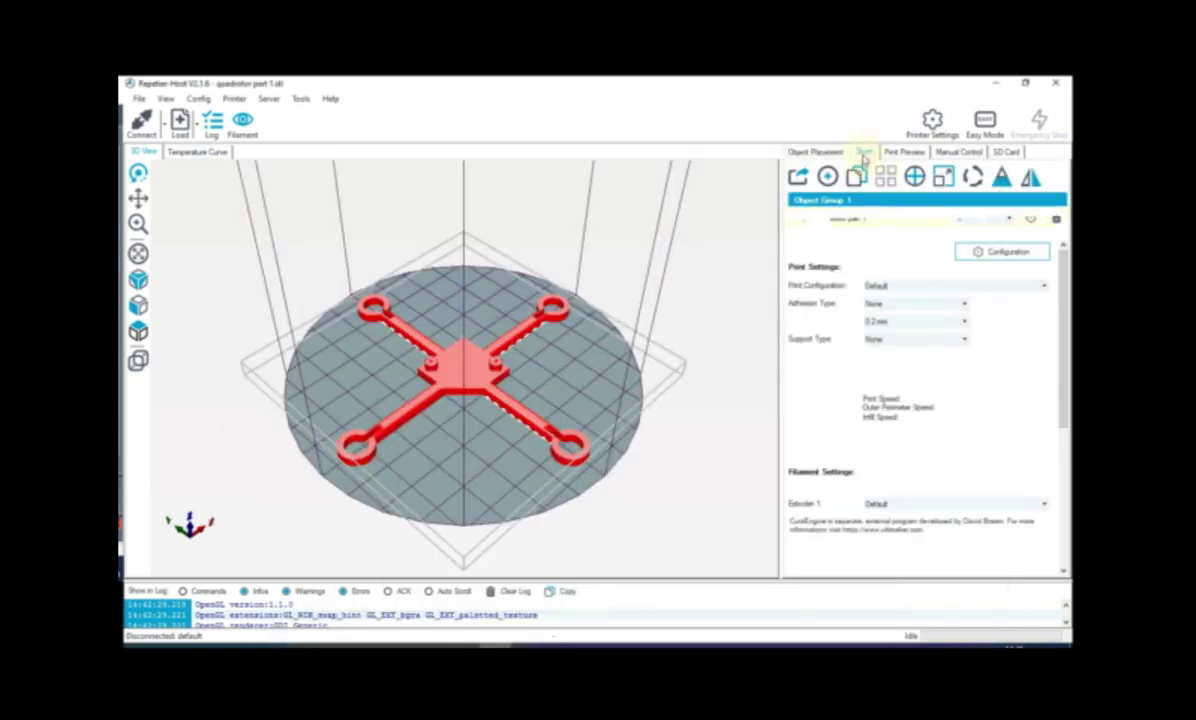
click(848, 184)
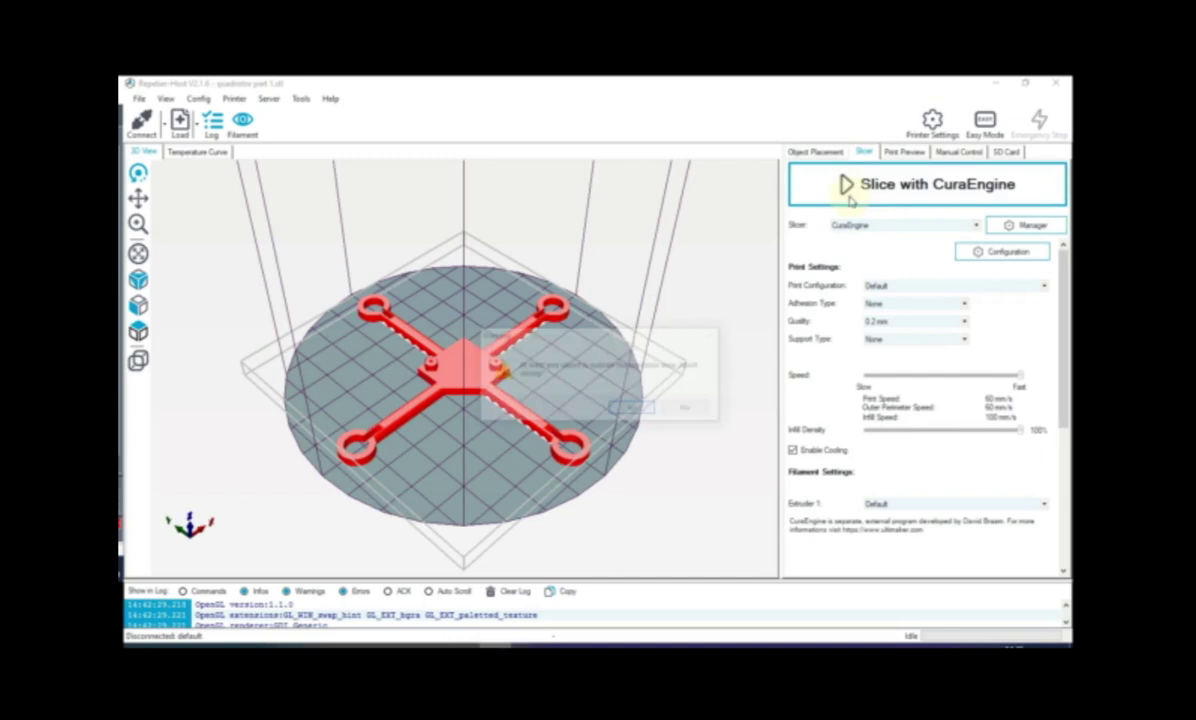
click(689, 411)
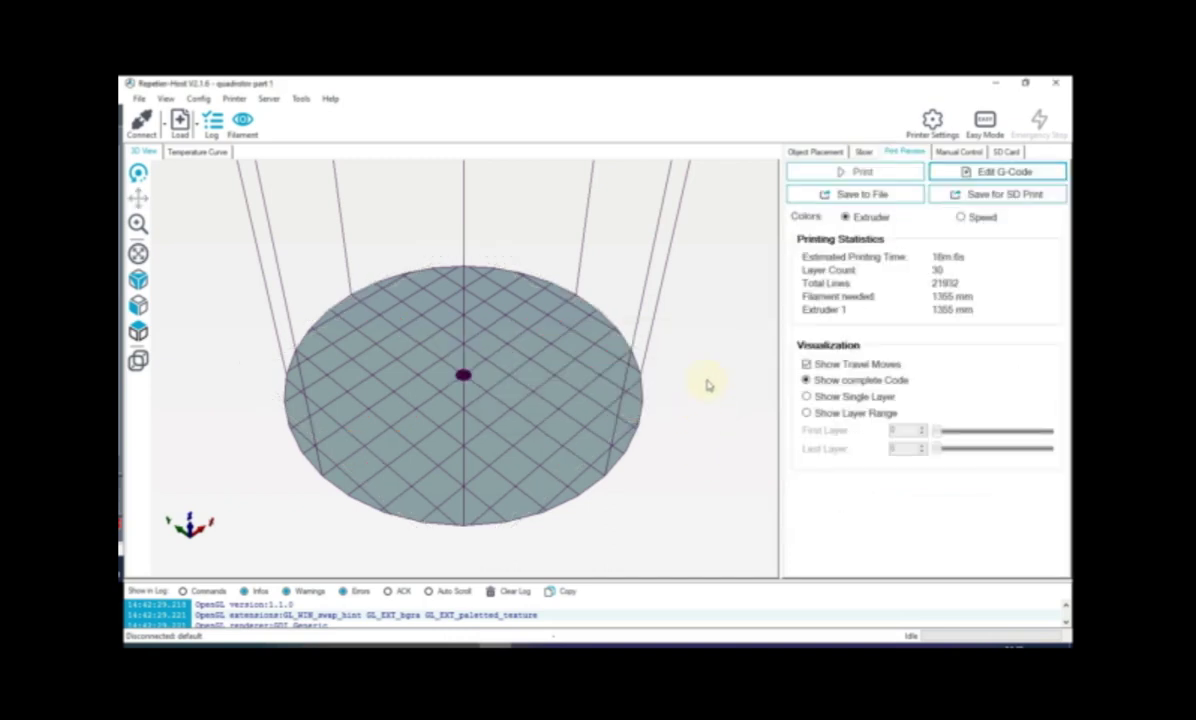
Save the sliced G-code for SD printing as 1.gco on the CANON_DC (E:) drive, including the start, end and job-finished commands
click(995, 194)
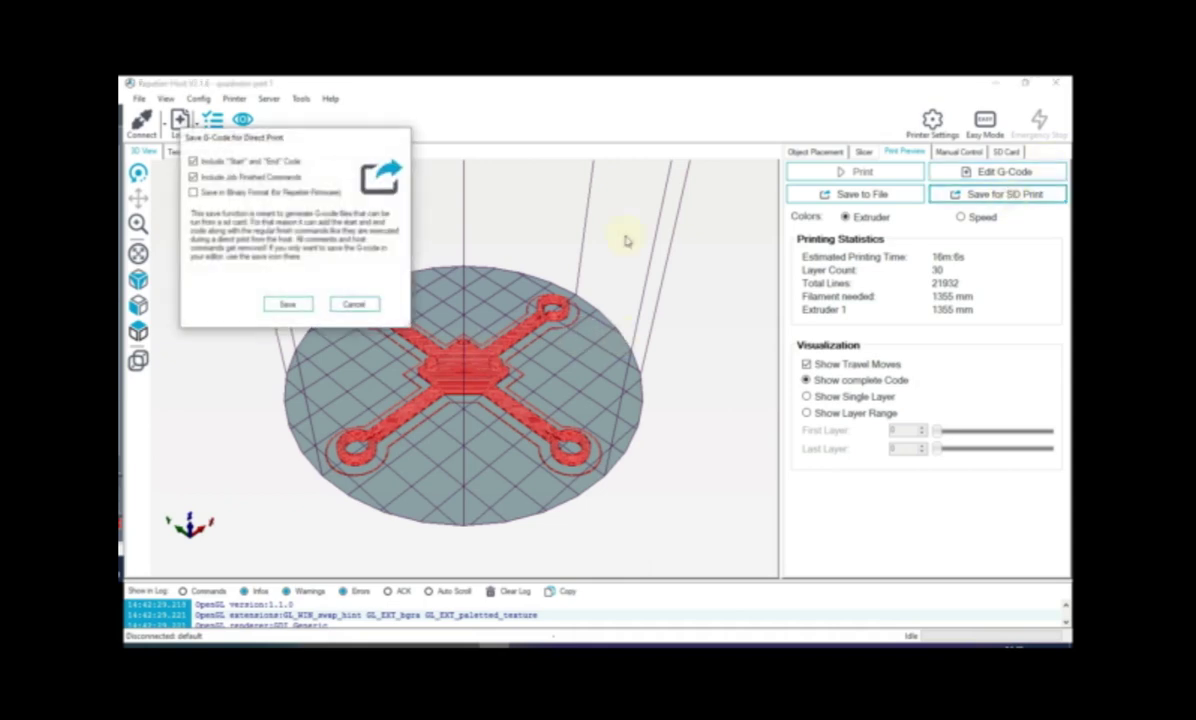
click(289, 305)
click(520, 442)
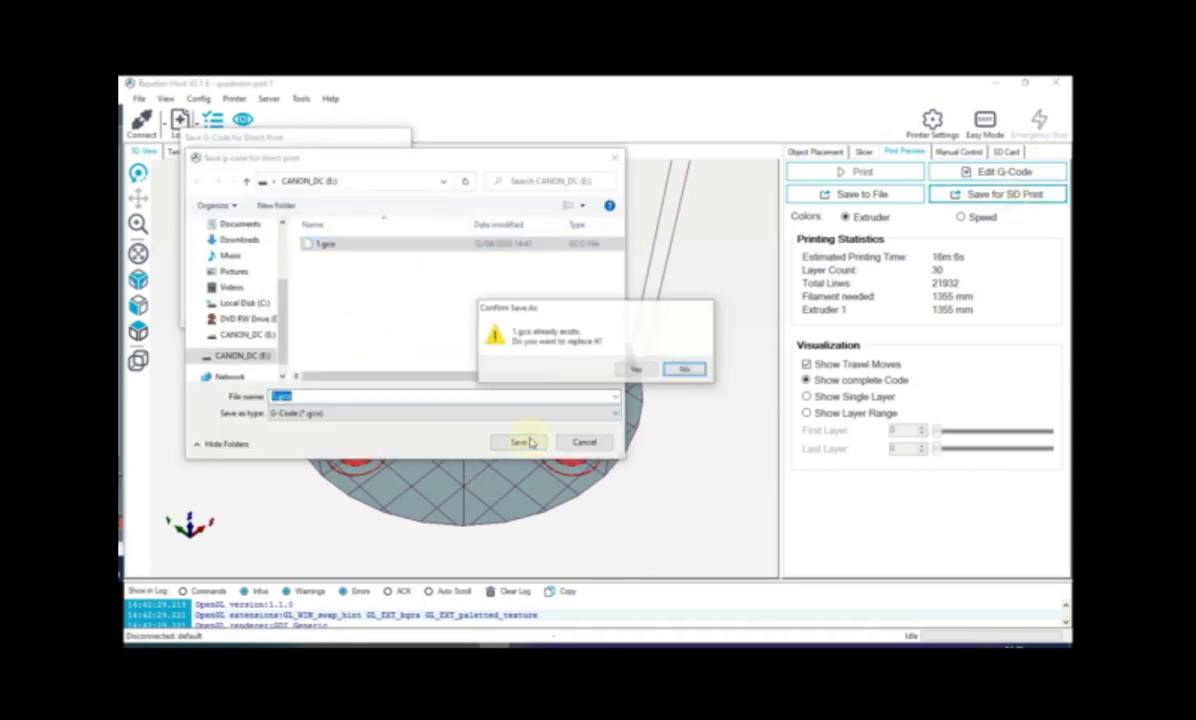